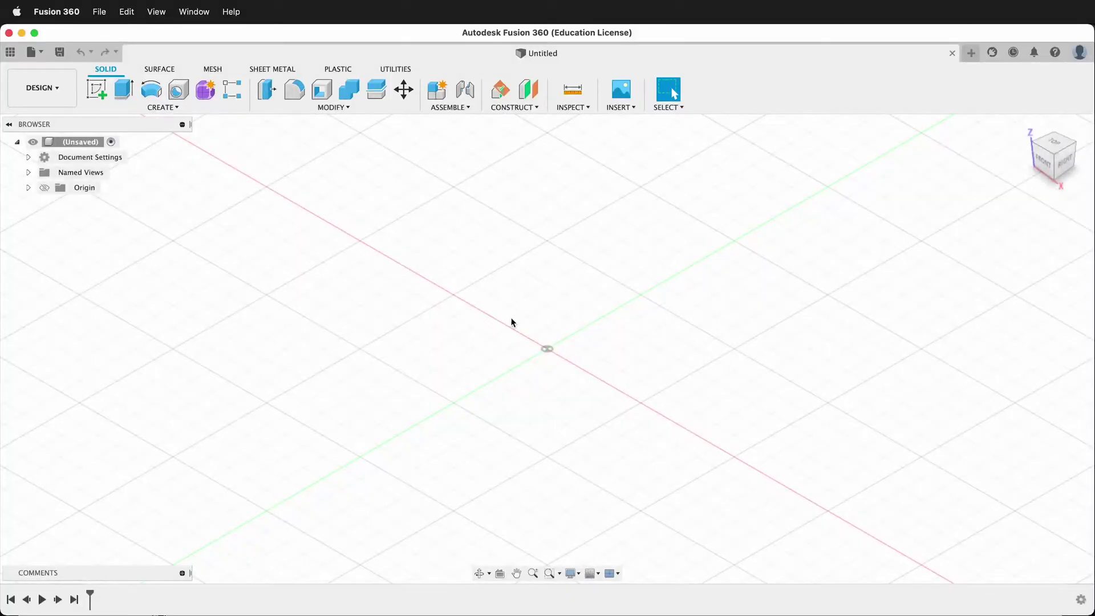
Create a new component named Hinge
{"action": "left_click", "coordinate": [163, 108]}
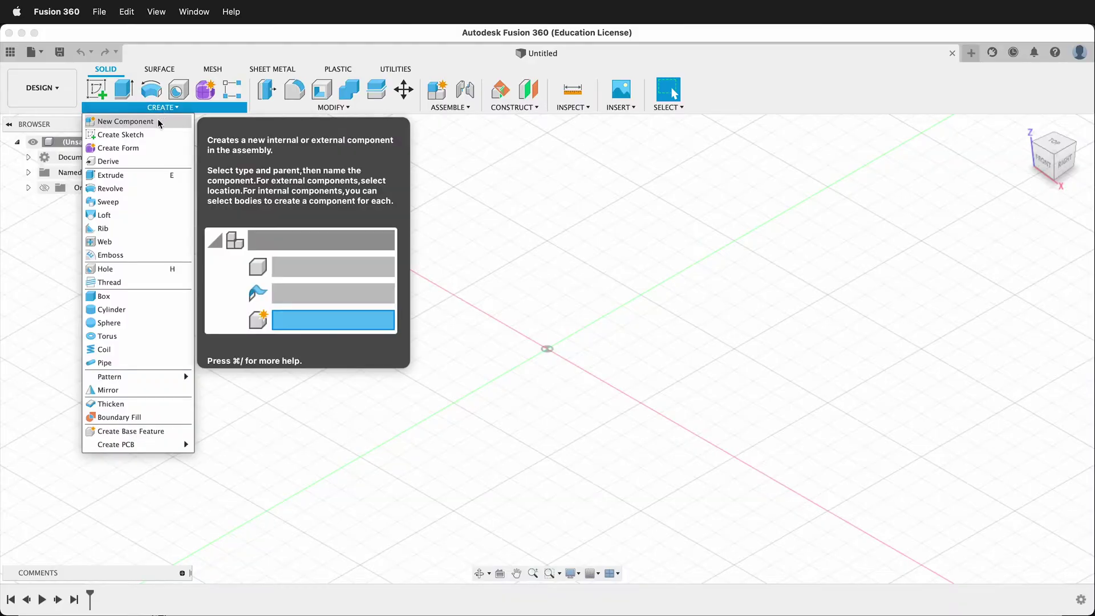
{"action": "left_click", "coordinate": [172, 120]}
{"action": "left_click", "coordinate": [877, 265]}
{"action": "type", "text": "Hinge"}
{"action": "key", "text": "Return"}
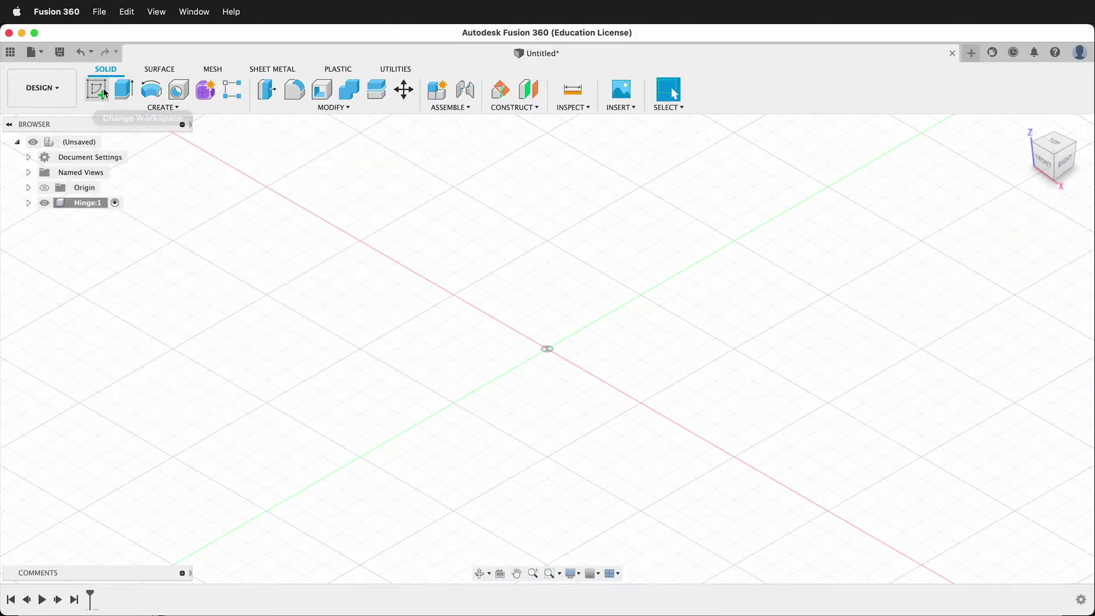
Start a sketch on the vertical YZ plane and draw a 100 mm horizontal line from the origin
{"action": "left_click", "coordinate": [102, 90]}
{"action": "left_click", "coordinate": [581, 300]}
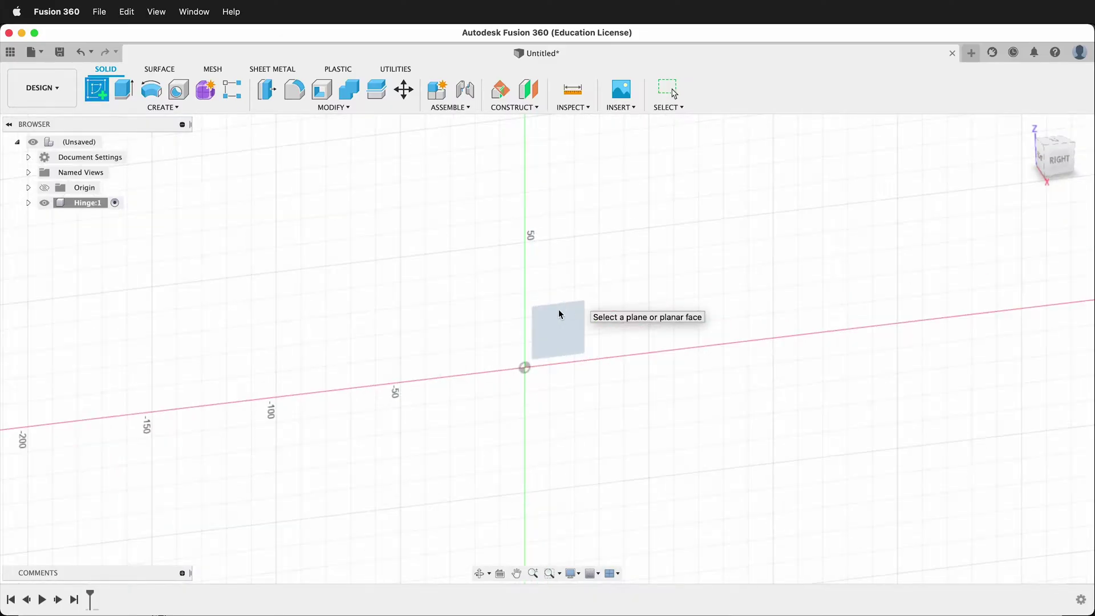
{"action": "left_click", "coordinate": [499, 382]}
{"action": "type", "text": "1"}
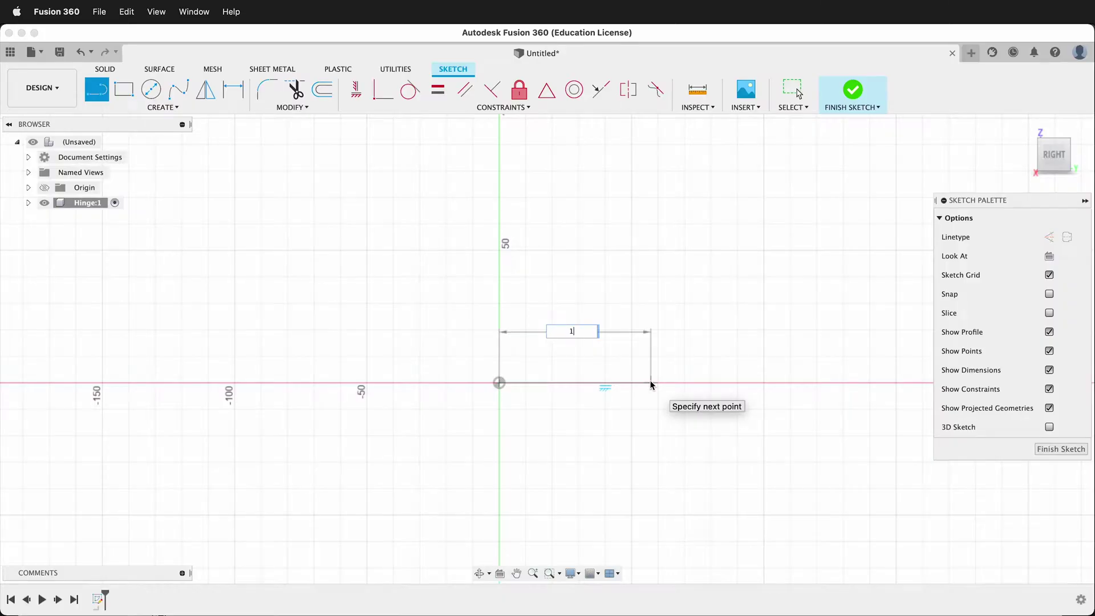
{"action": "type", "text": "00"}
{"action": "key", "text": "Return"}
{"action": "key", "text": "Escape"}
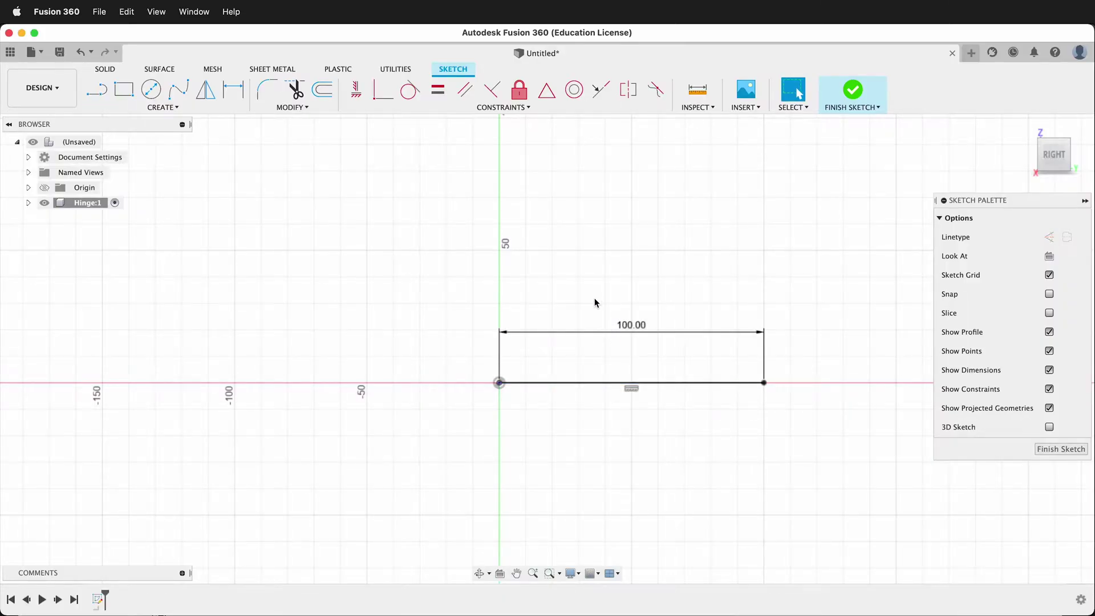
Add a tangent half-circle arc of about 11.7 mm radius at the line's end and a parallel upper line about 101 mm long
{"action": "key", "text": "l"}
{"action": "left_click_drag", "start_coordinate": [765, 383], "coordinate": [767, 324]}
{"action": "left_click", "coordinate": [762, 321]}
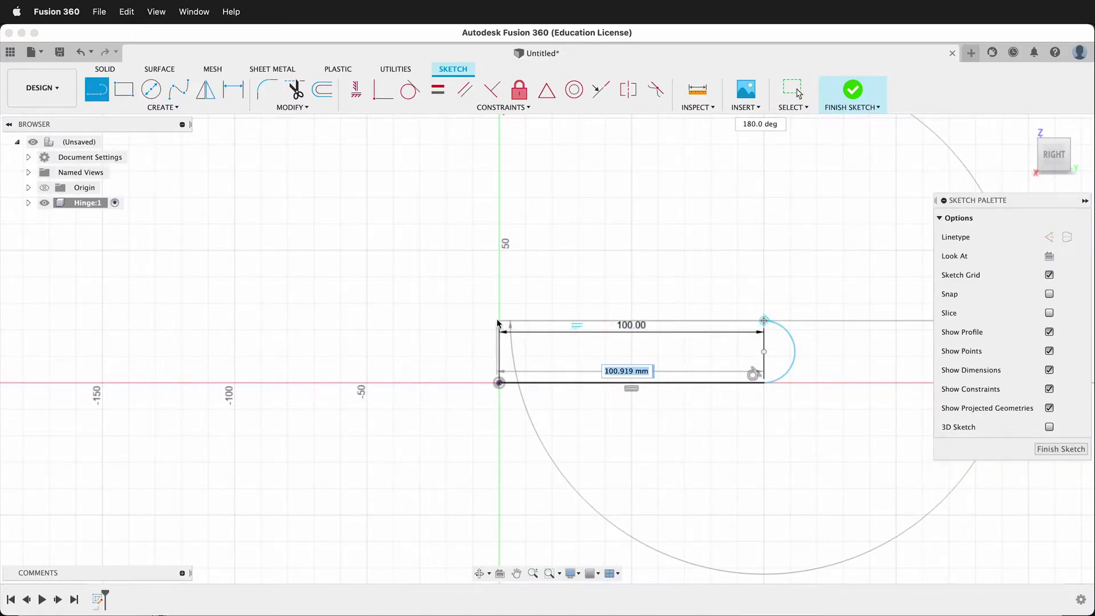
{"action": "left_click", "coordinate": [500, 314]}
{"action": "key", "text": "Escape"}
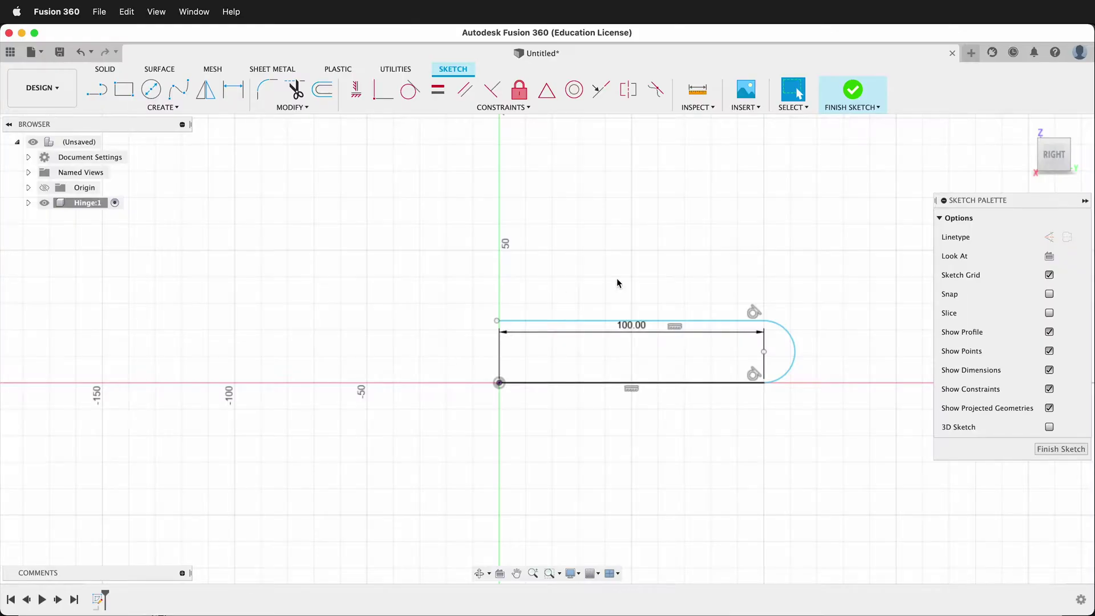
Dimension the upper horizontal line to 100 mm
{"action": "key", "text": "d"}
{"action": "left_click", "coordinate": [660, 321]}
{"action": "left_click", "coordinate": [655, 287]}
{"action": "type", "text": "100"}
{"action": "key", "text": "Return"}
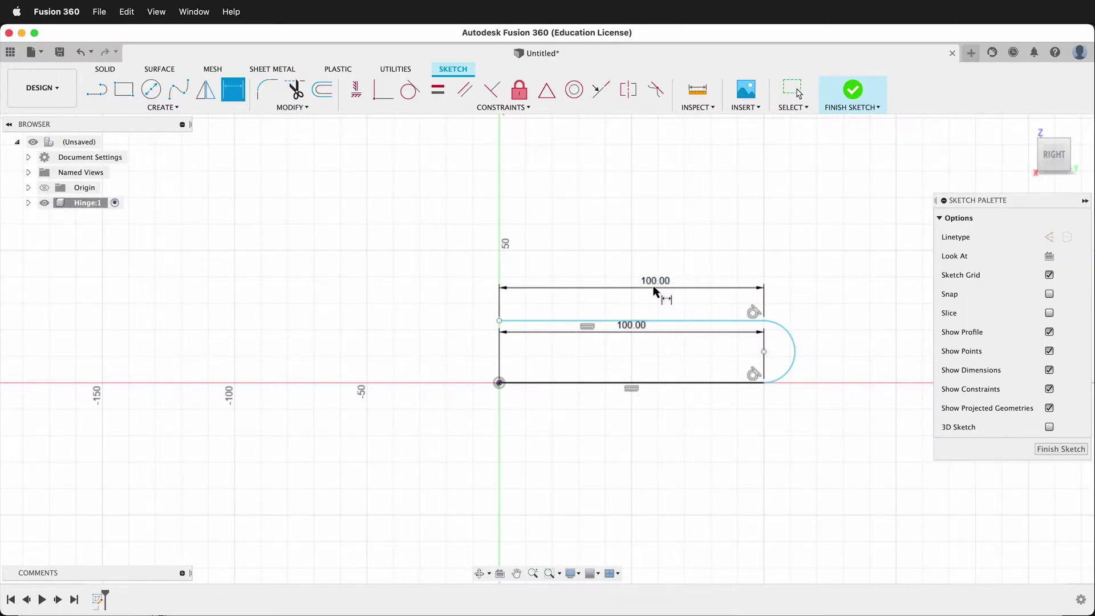
Try to constrain the upper line's open endpoint vertically to the origin
{"action": "left_click", "coordinate": [356, 90]}
{"action": "left_click", "coordinate": [500, 321]}
{"action": "left_click", "coordinate": [500, 383]}
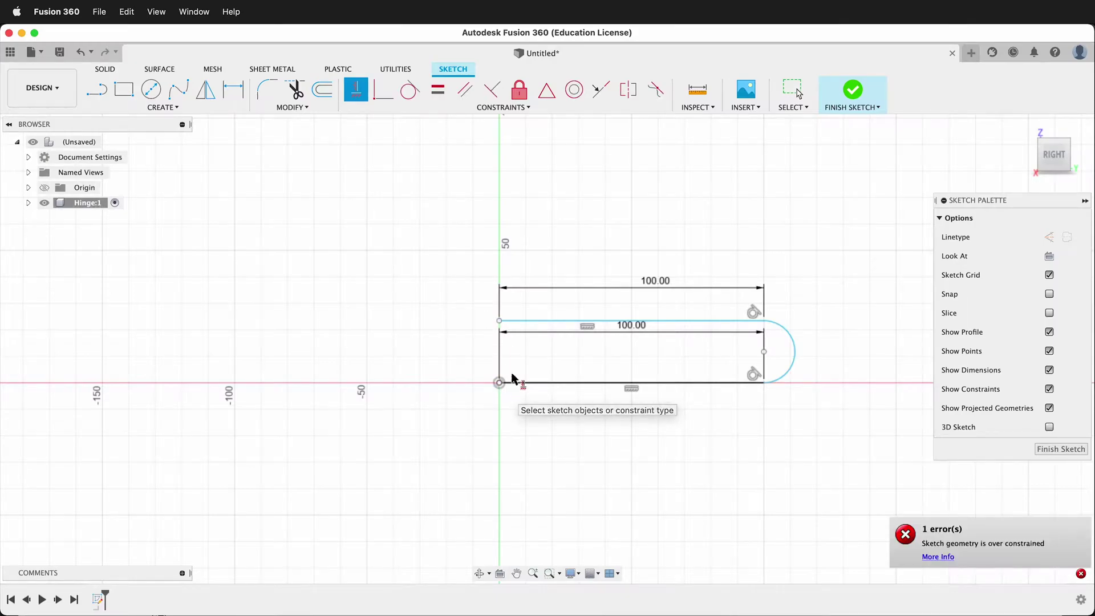
{"action": "key", "text": "Escape"}
Dimension the end arc's radius at its drawn size and finish the sketch
{"action": "key", "text": "d"}
{"action": "left_click", "coordinate": [793, 359]}
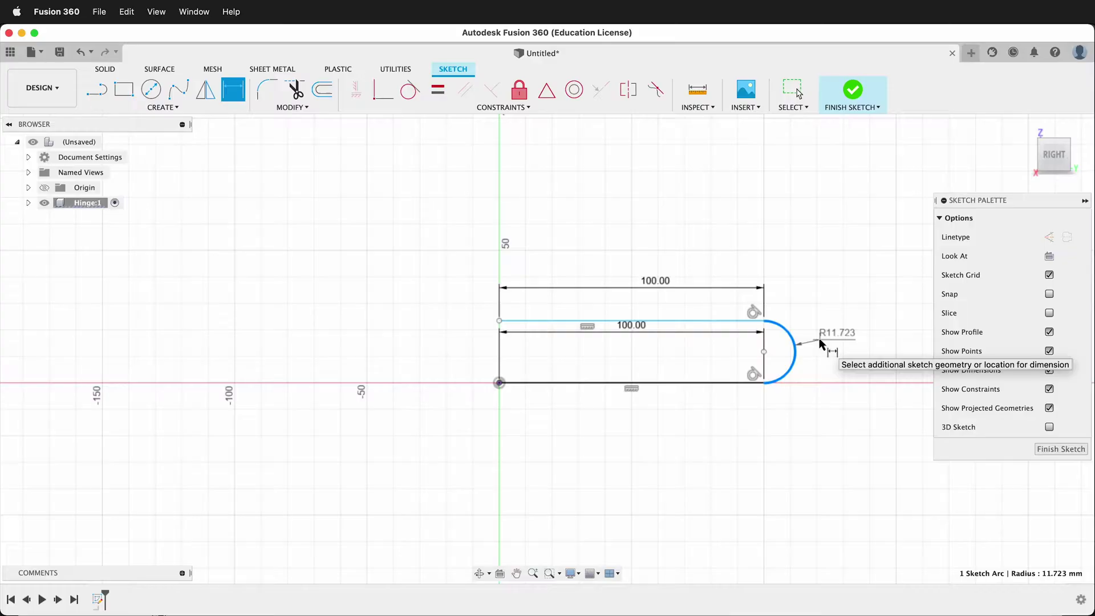
{"action": "left_click", "coordinate": [822, 344]}
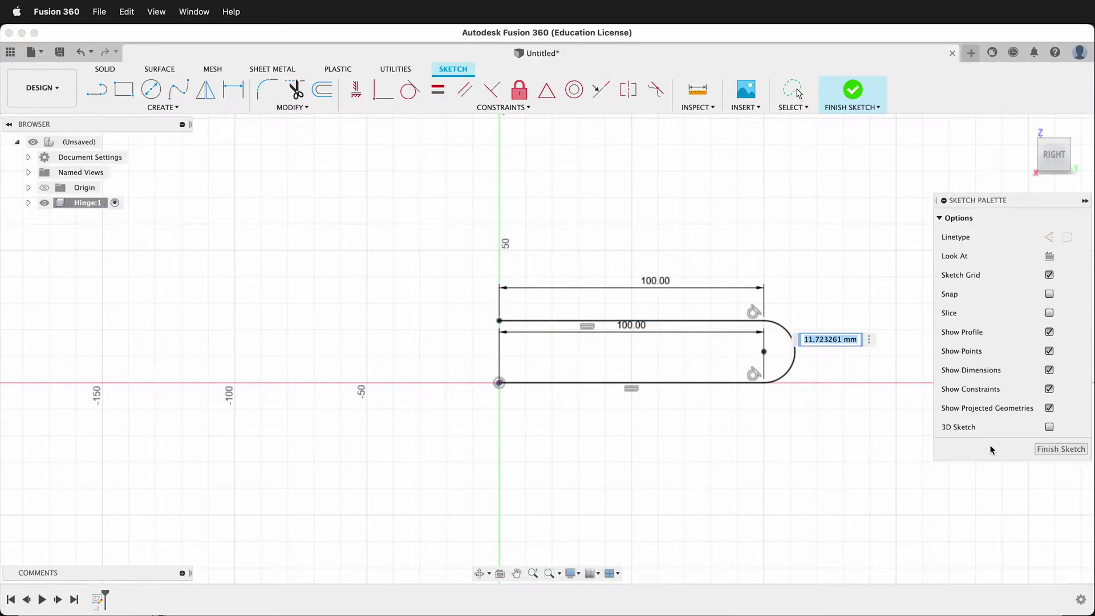
{"action": "left_click", "coordinate": [1061, 449]}
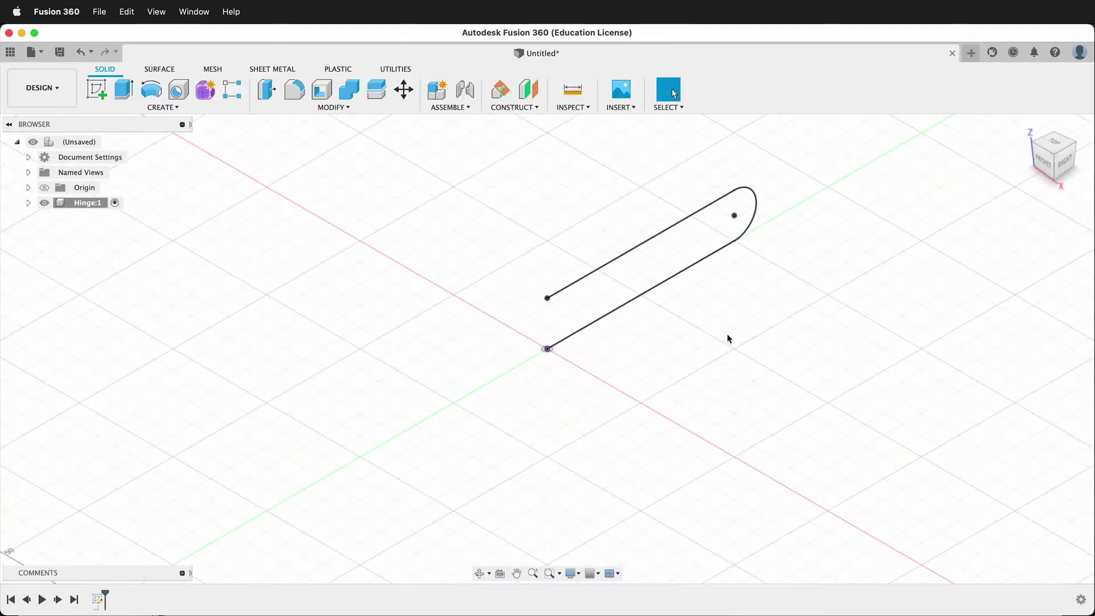
Create a new sheet metal rule from 1/8 Plywood, name it 1/8 Plywood Demo and set its thickness to 3 mm
{"action": "left_click", "coordinate": [261, 70]}
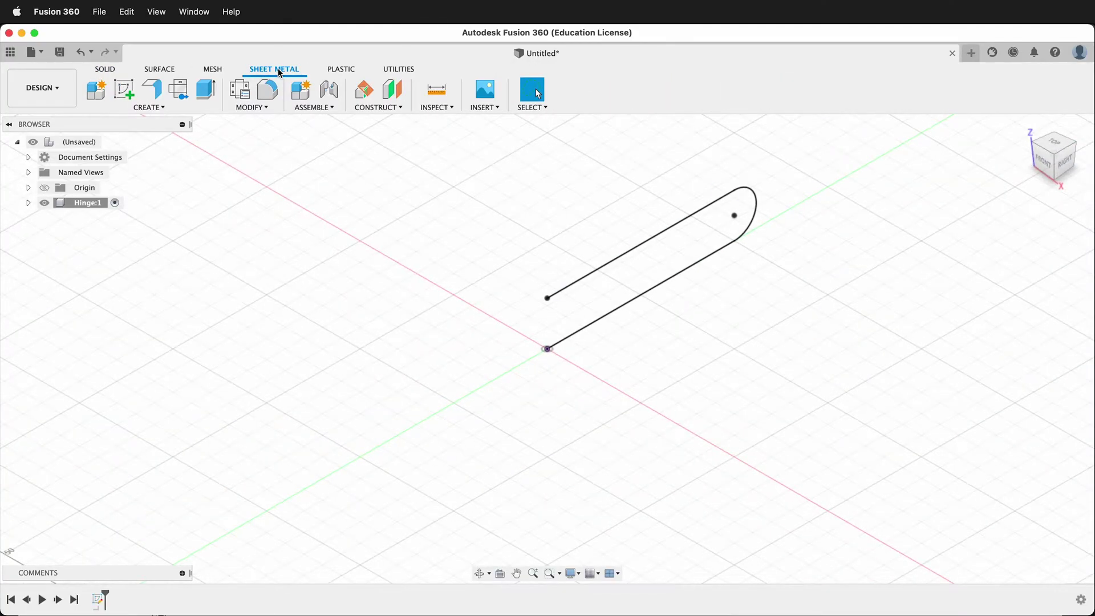
{"action": "left_click", "coordinate": [249, 106]}
{"action": "left_click", "coordinate": [272, 138]}
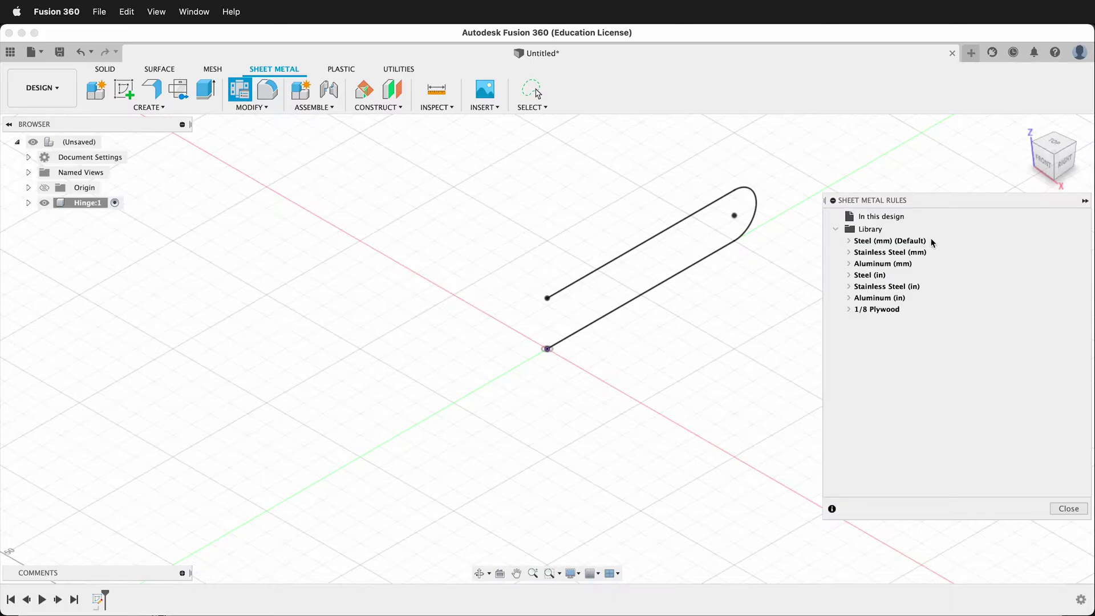
{"action": "left_click", "coordinate": [918, 311]}
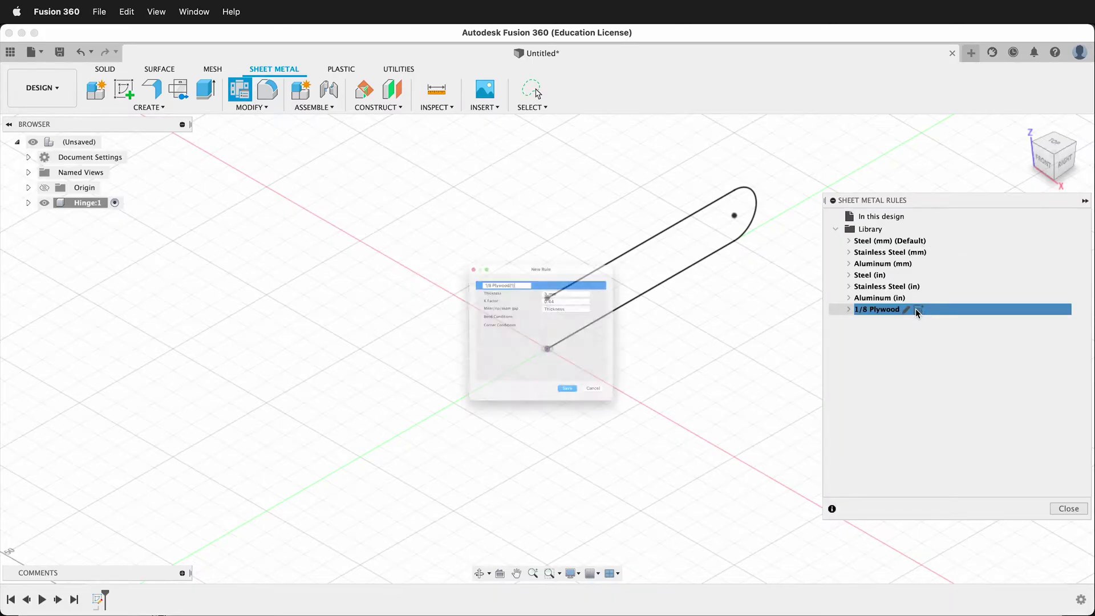
{"action": "left_click", "coordinate": [485, 238]}
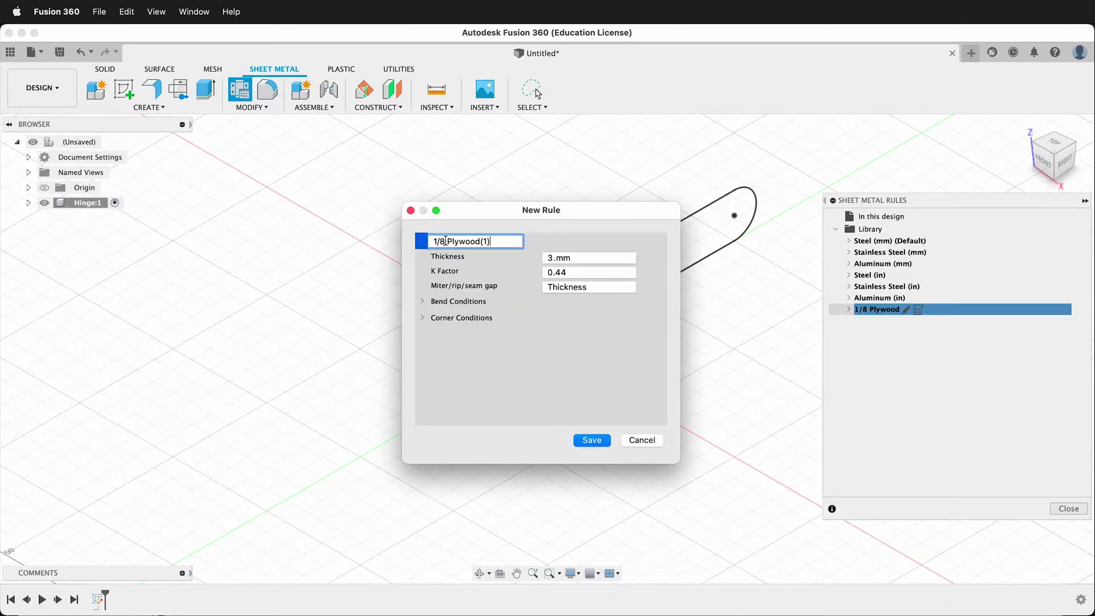
{"action": "key", "text": "BackSpace"}
{"action": "key", "text": "BackSpace"}
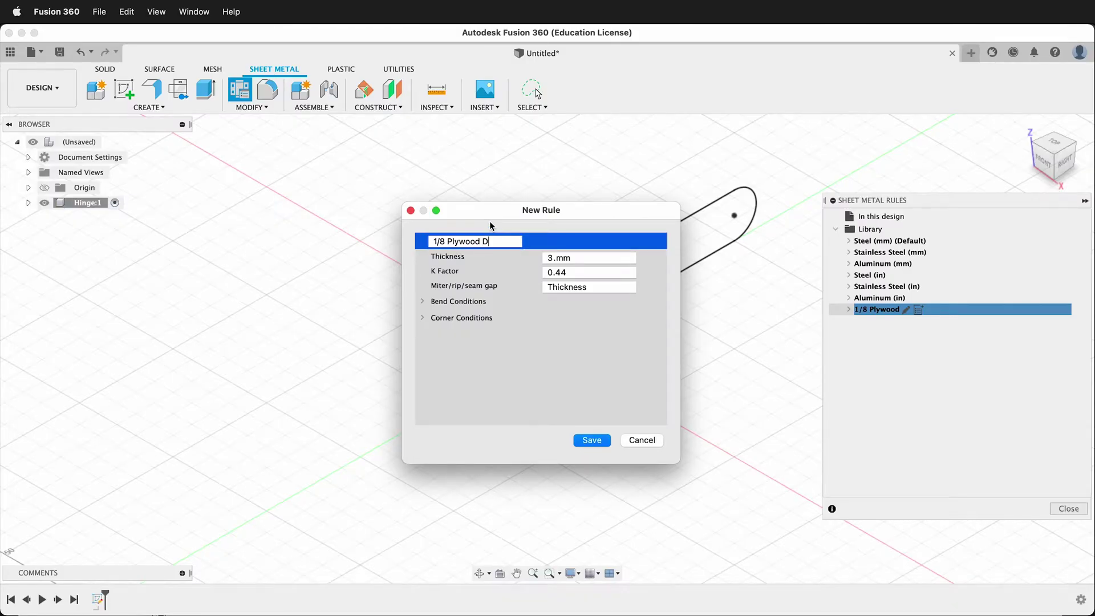
{"action": "left_click", "coordinate": [555, 260]}
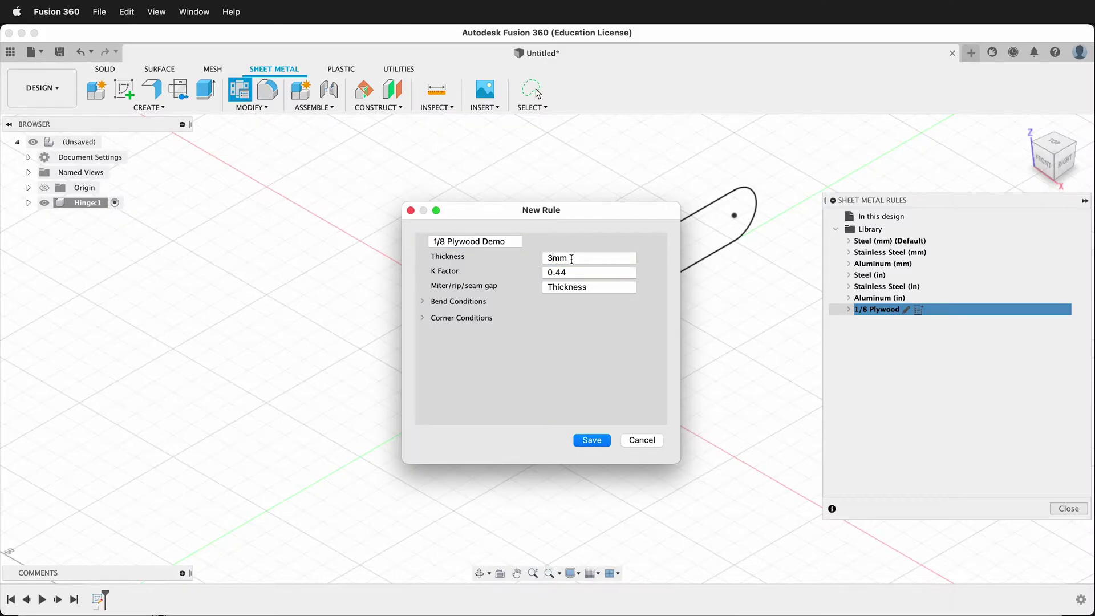
Check the bend radius in the new rule's bend conditions, then save the rule and close the rules list
{"action": "left_click", "coordinate": [425, 304]}
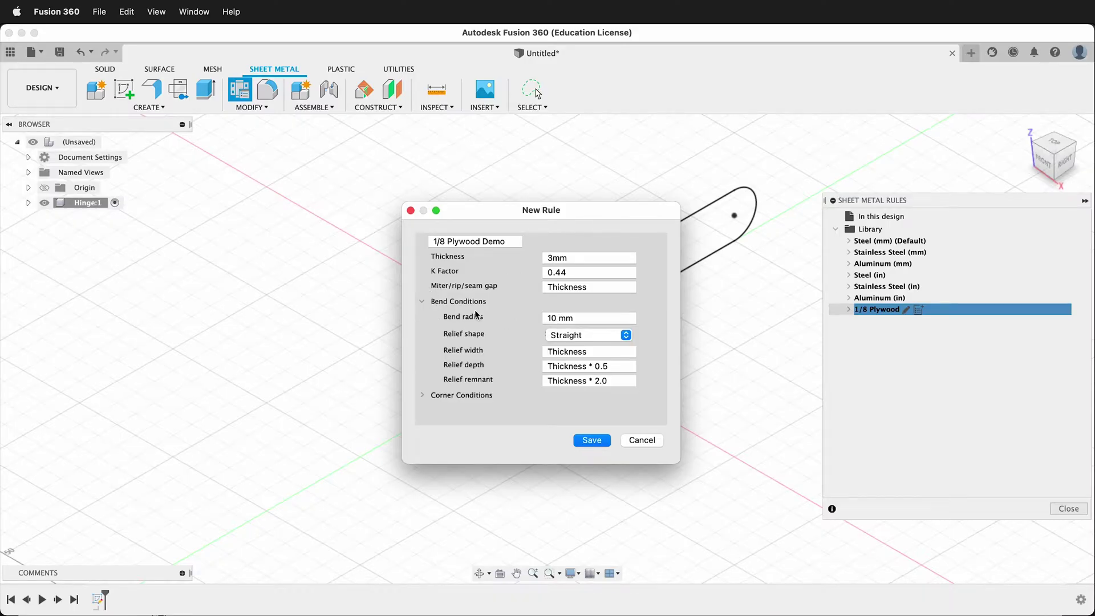
{"action": "left_click", "coordinate": [582, 319]}
{"action": "left_click", "coordinate": [590, 438]}
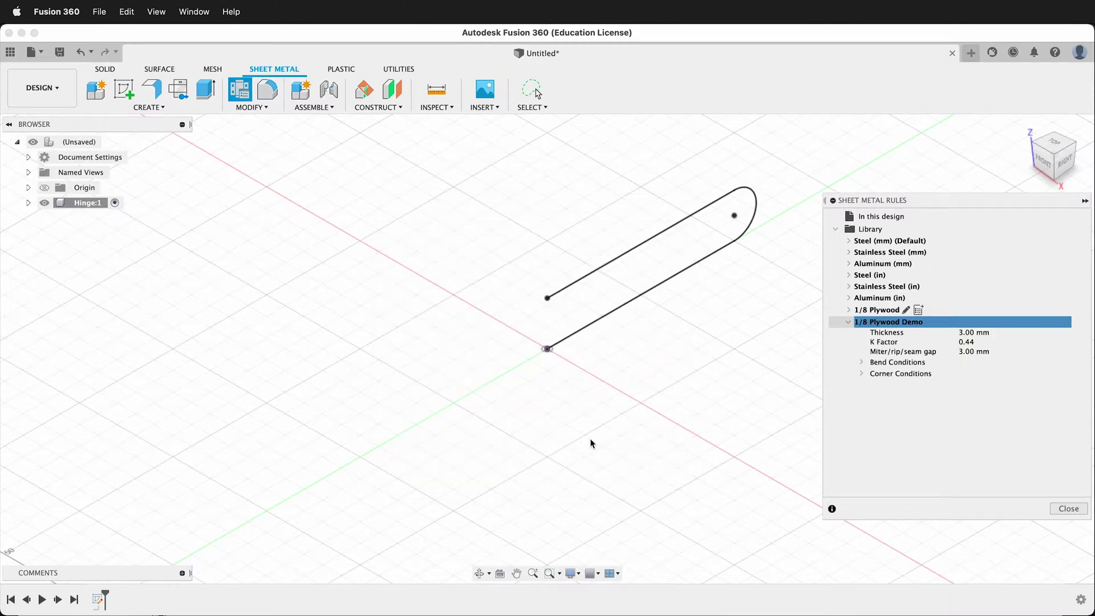
{"action": "left_click", "coordinate": [1068, 510]}
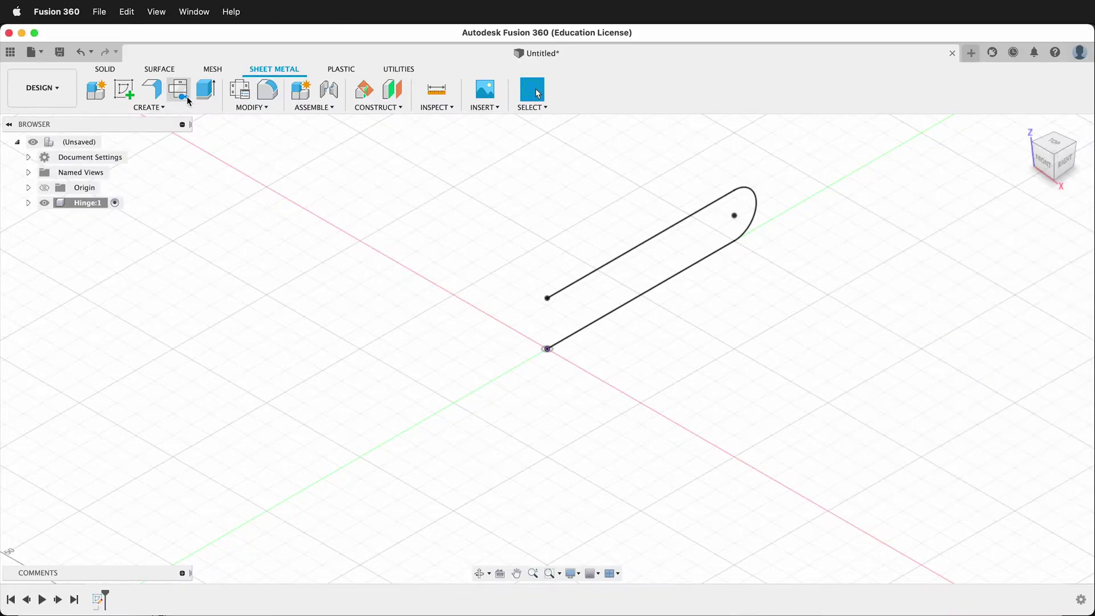
Create a 150 mm flange from the U-shaped sketch profile as a new body using the 1/8 Plywood Demo rule
{"action": "left_click", "coordinate": [153, 85]}
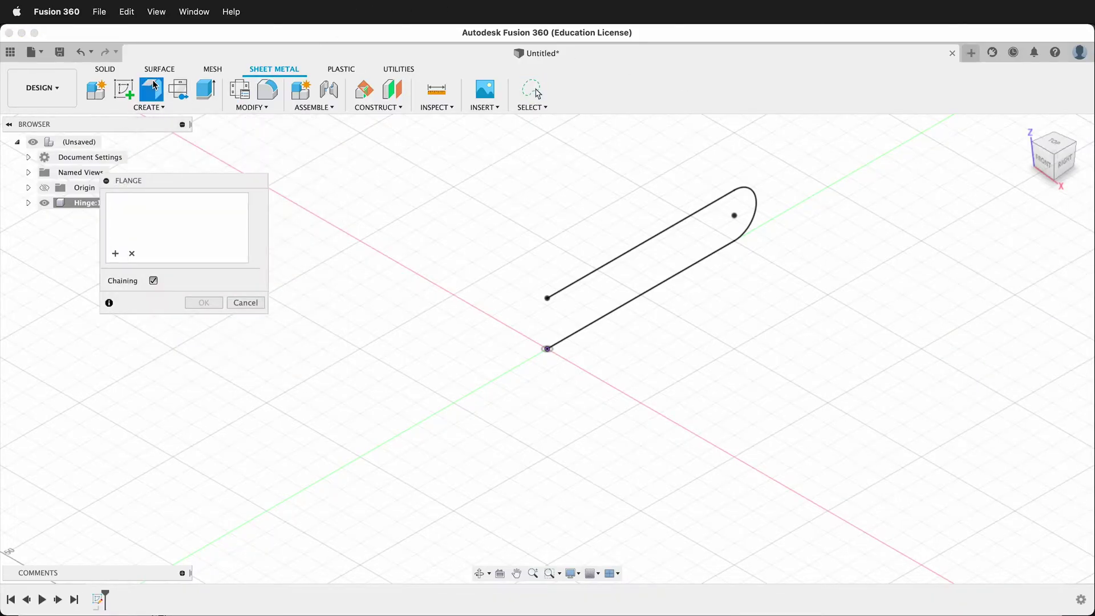
{"action": "left_click", "coordinate": [621, 253]}
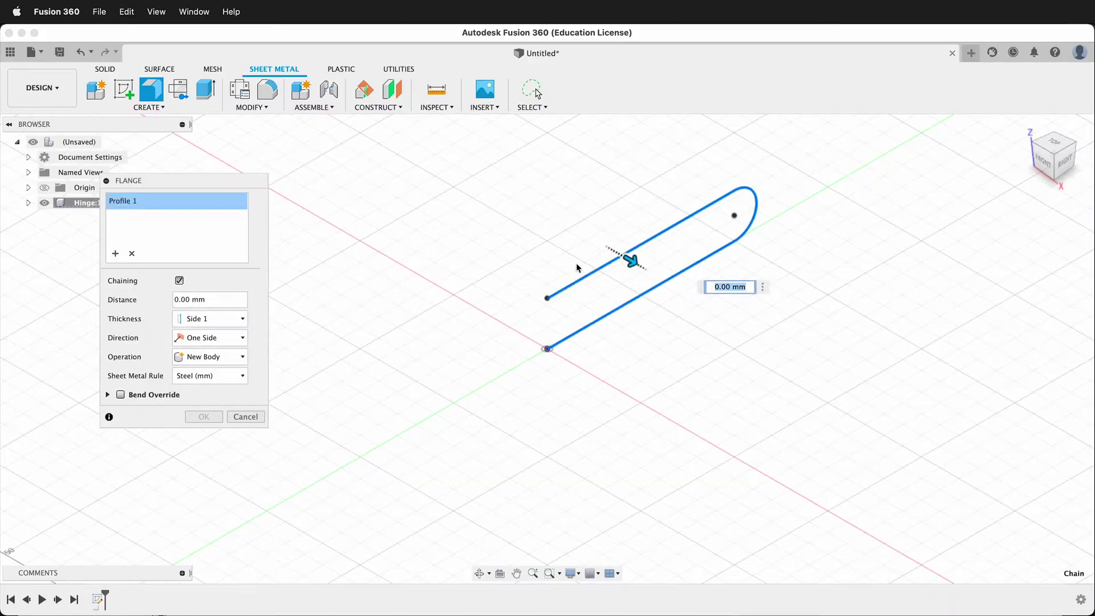
{"action": "left_click", "coordinate": [177, 298]}
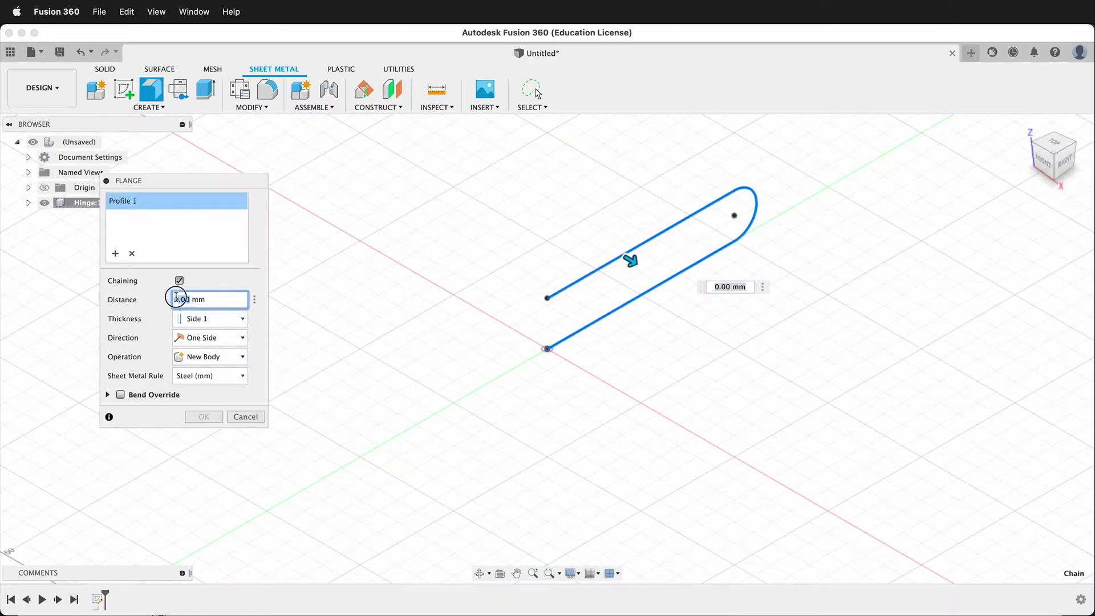
{"action": "type", "text": "150"}
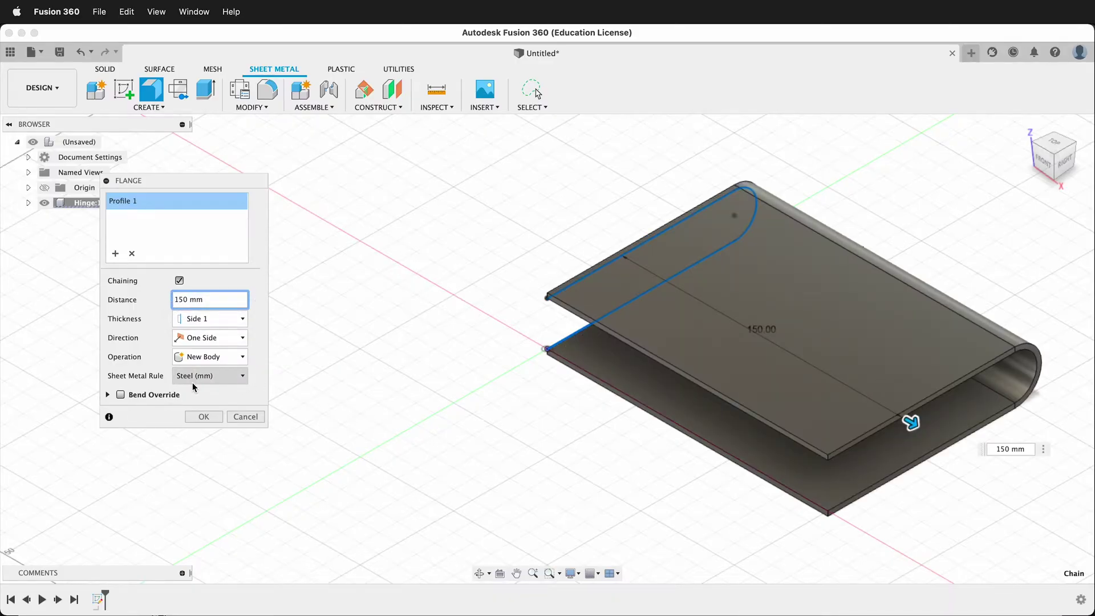
{"action": "left_click", "coordinate": [209, 376]}
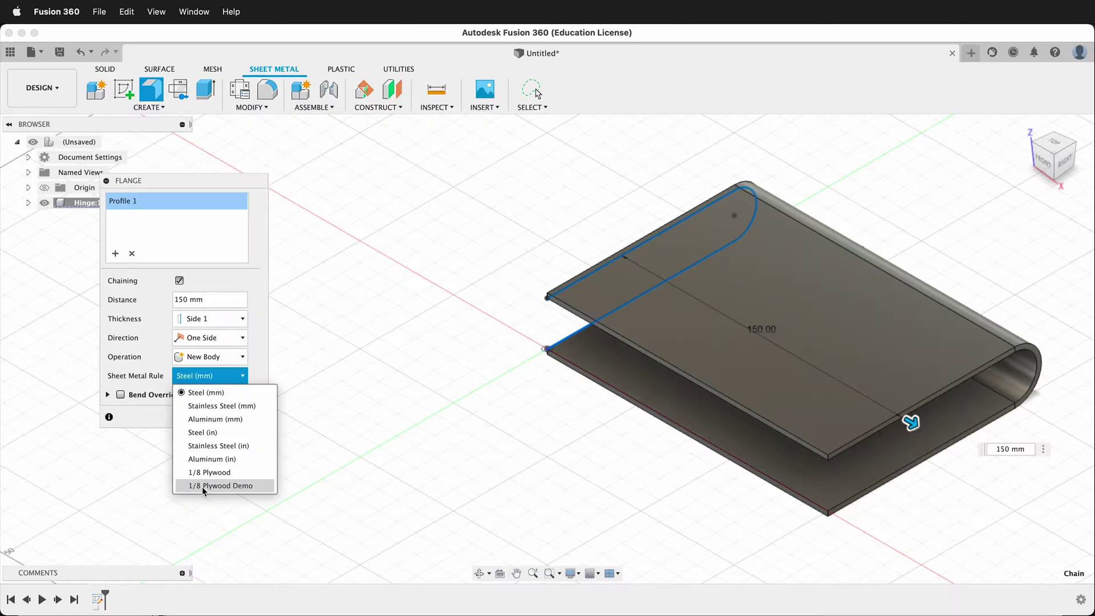
{"action": "left_click", "coordinate": [222, 486]}
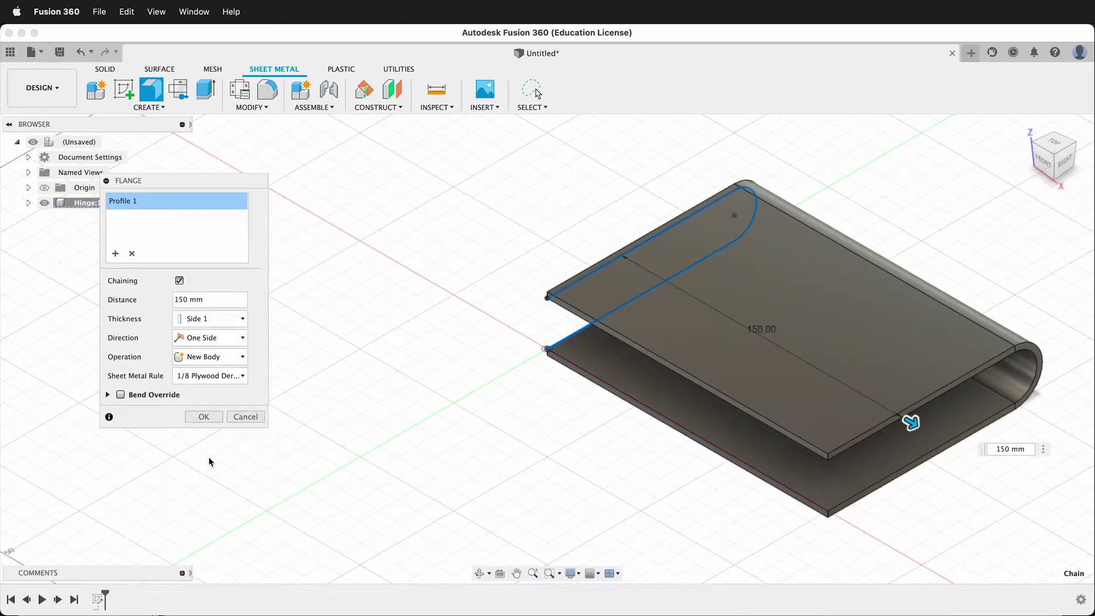
{"action": "left_click", "coordinate": [194, 418]}
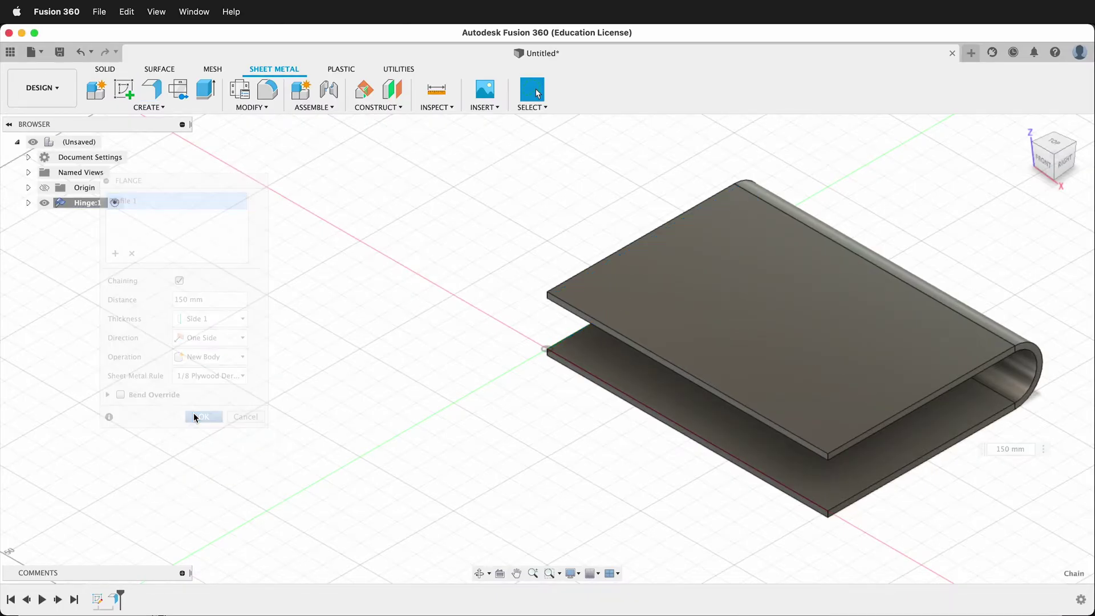
Unfold all bends of the sheet metal body with its upper flat face as the stationary entity
{"action": "scroll", "coordinate": [360, 283], "scroll_direction": "down", "scroll_amount": 3}
{"action": "middle_click_drag", "start_coordinate": [761, 318], "coordinate": [790, 375], "text": "shift"}
{"action": "scroll", "coordinate": [790, 375], "scroll_direction": "up", "scroll_amount": 2}
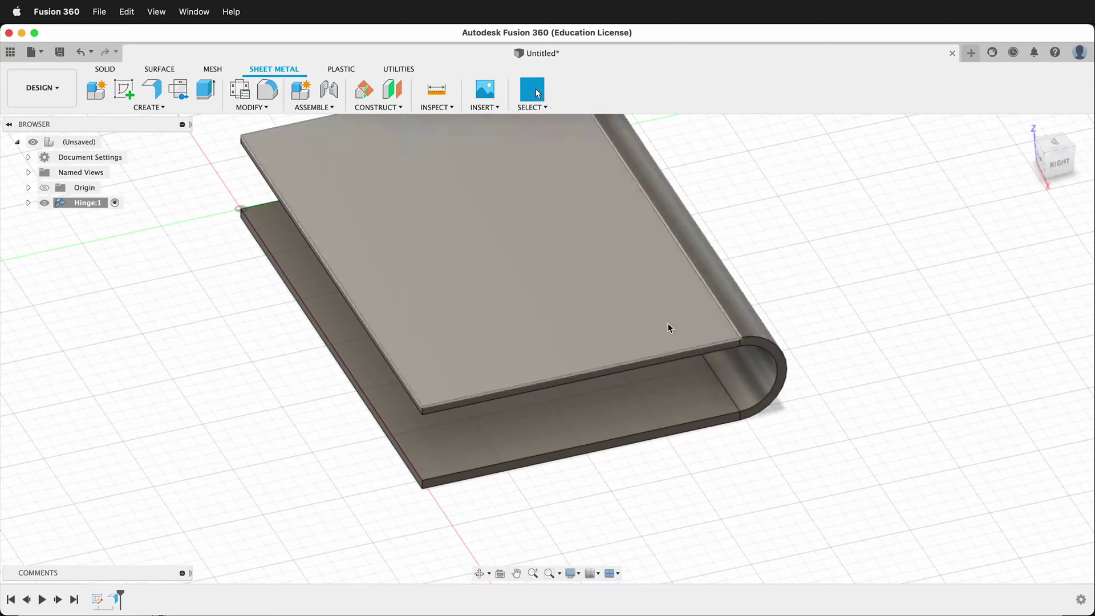
{"action": "scroll", "coordinate": [843, 304], "scroll_direction": "down", "scroll_amount": 3}
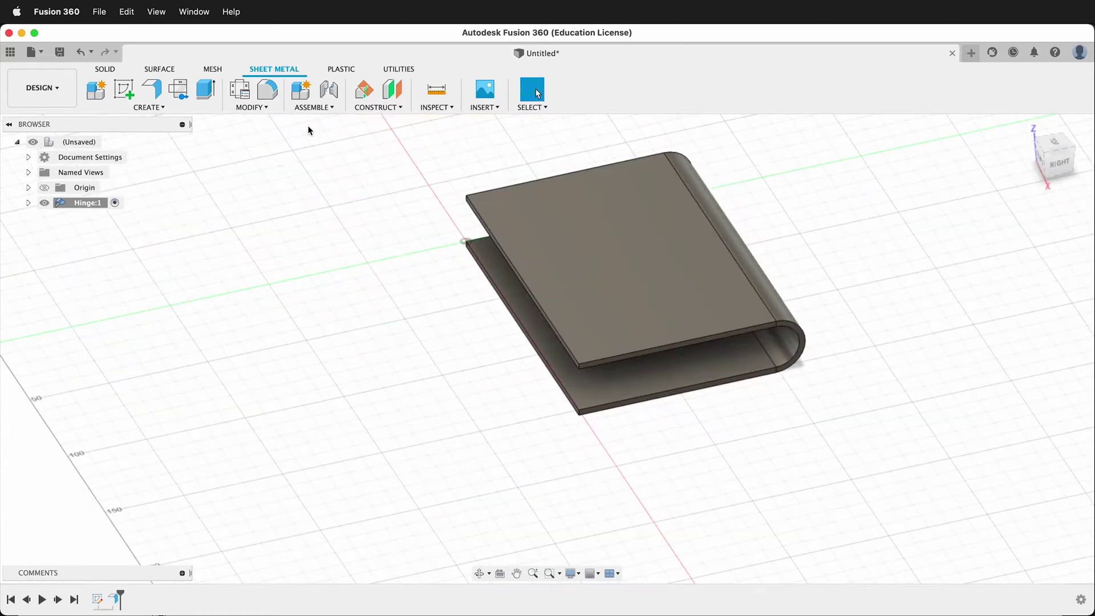
{"action": "left_click", "coordinate": [264, 111]}
{"action": "left_click", "coordinate": [258, 118]}
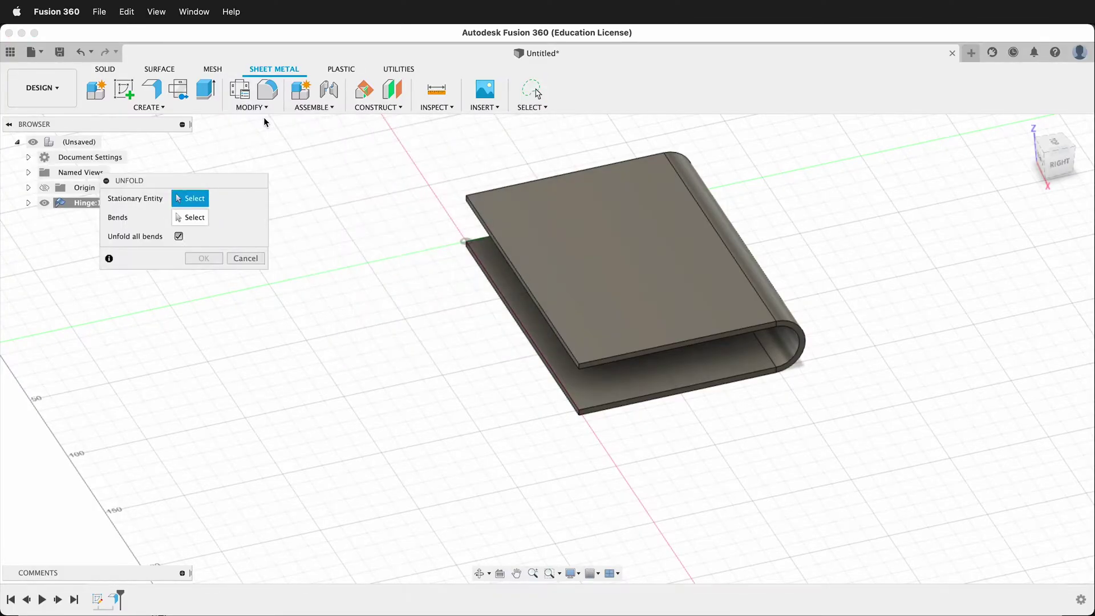
{"action": "left_click", "coordinate": [607, 277]}
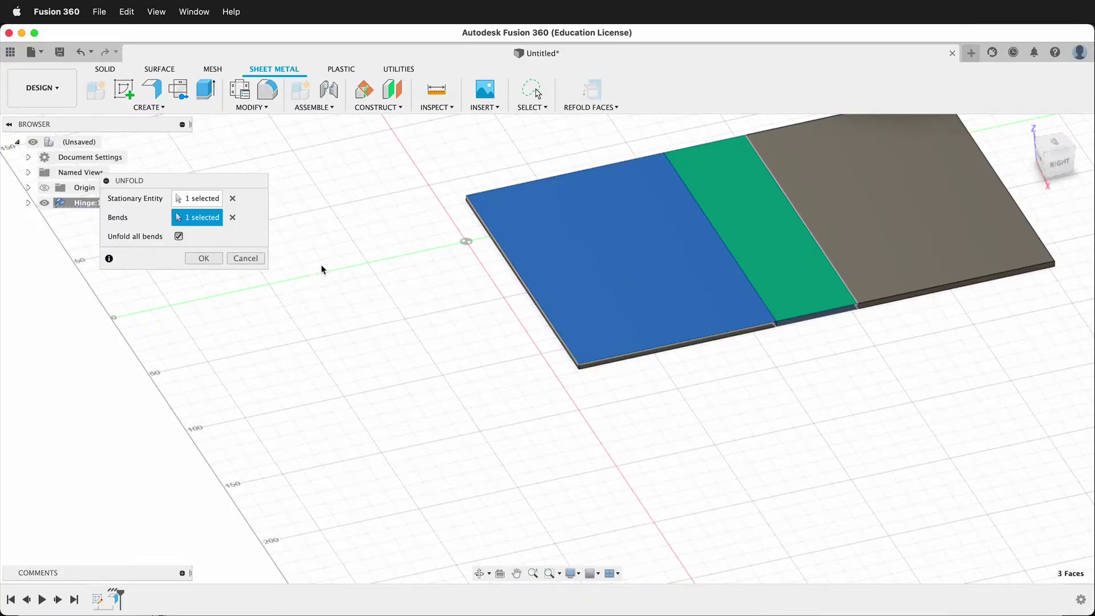
{"action": "left_click", "coordinate": [212, 258]}
Start a new sketch on the top face of the unfolded sheet
{"action": "scroll", "coordinate": [221, 274], "scroll_direction": "down", "scroll_amount": 3}
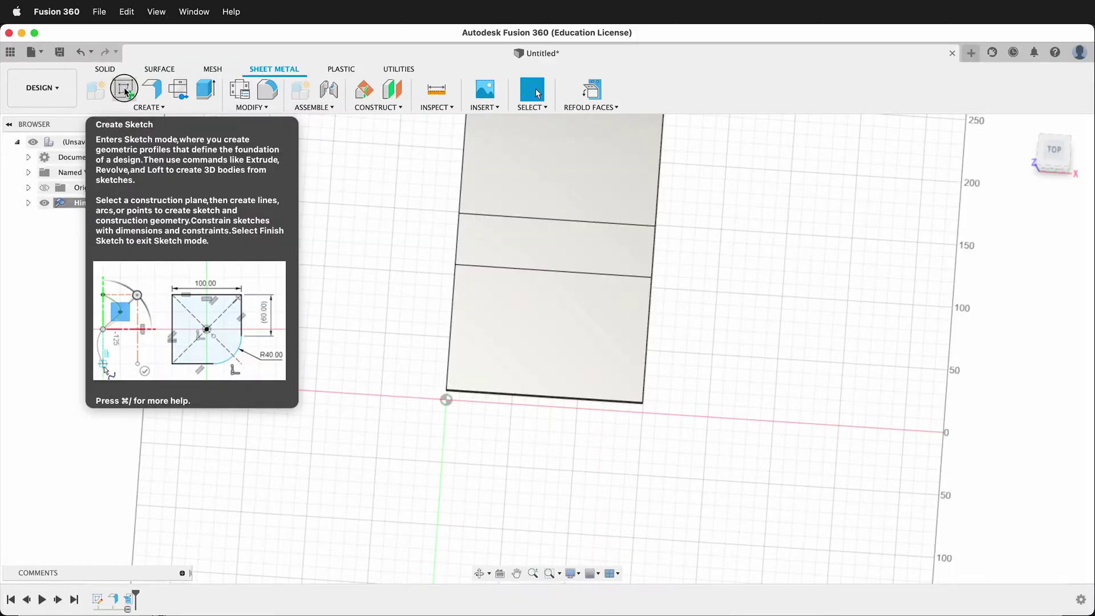
{"action": "left_click", "coordinate": [124, 87]}
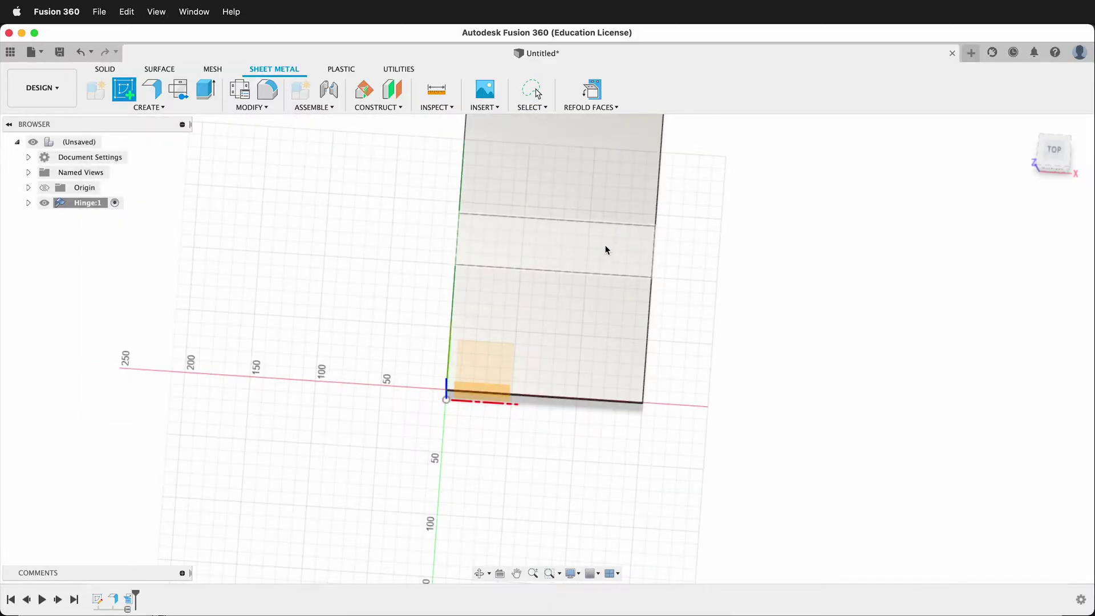
{"action": "scroll", "coordinate": [593, 250], "scroll_direction": "up", "scroll_amount": 2}
{"action": "left_click", "coordinate": [550, 256]}
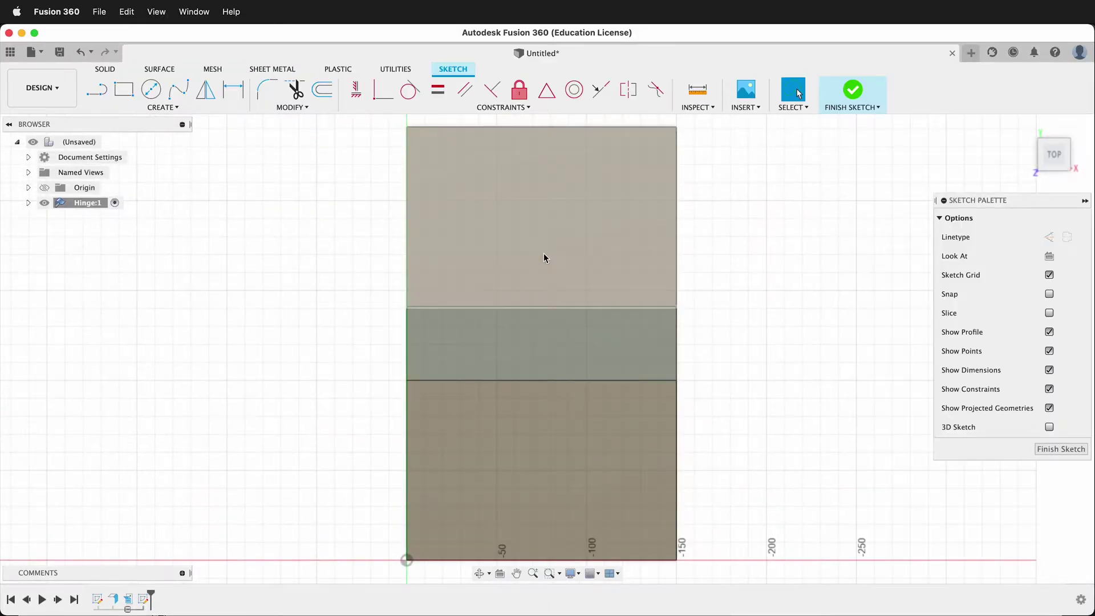
Project the four corner points of the bend area into the sketch and hide the Hinge component's bodies
{"action": "key", "text": "p"}
{"action": "scroll", "coordinate": [486, 284], "scroll_direction": "up", "scroll_amount": 2}
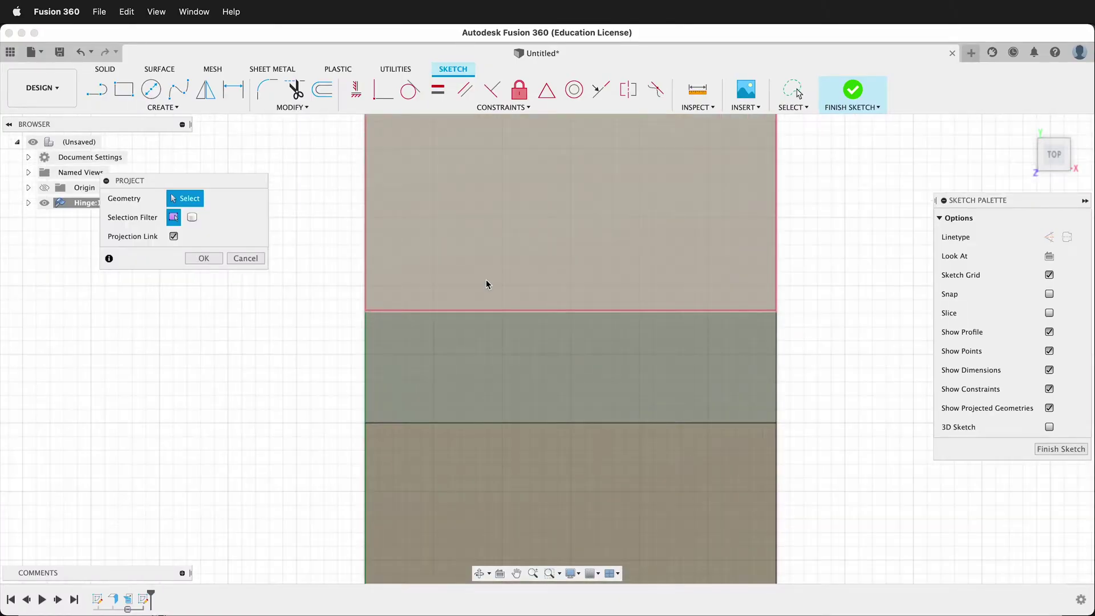
{"action": "left_click", "coordinate": [365, 311]}
{"action": "left_click", "coordinate": [777, 311]}
{"action": "left_click", "coordinate": [776, 423]}
{"action": "left_click", "coordinate": [365, 423]}
{"action": "left_click", "coordinate": [220, 258]}
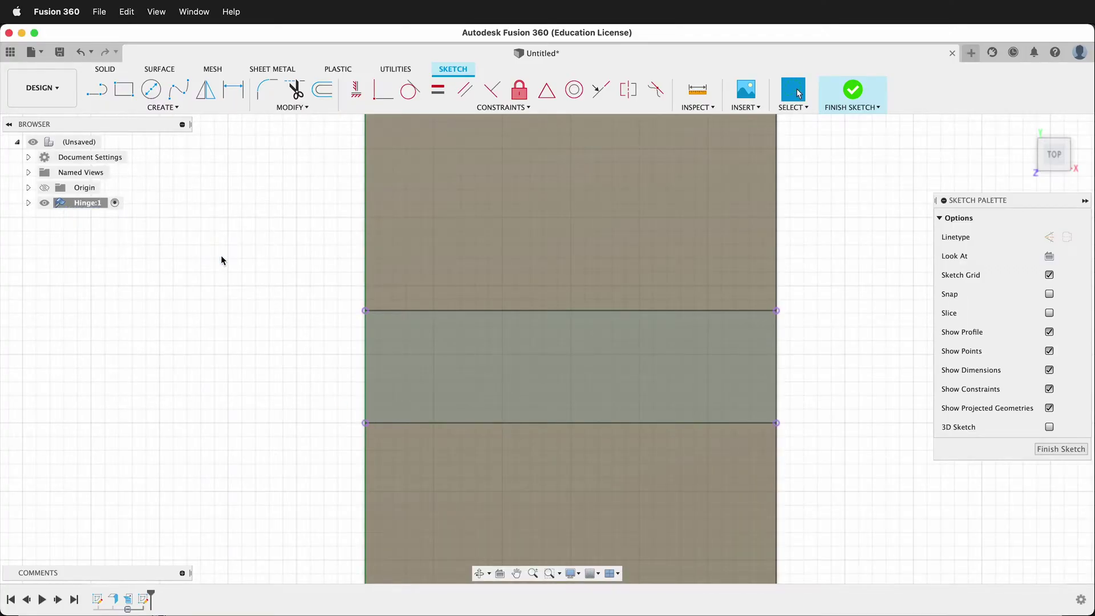
{"action": "left_click", "coordinate": [28, 202]}
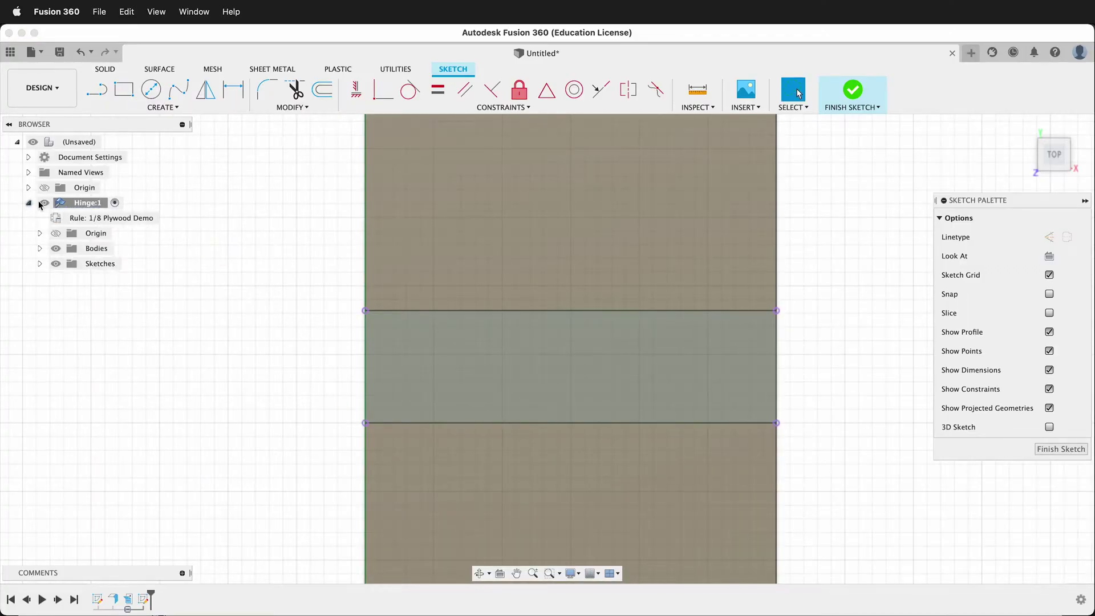
{"action": "left_click", "coordinate": [55, 248]}
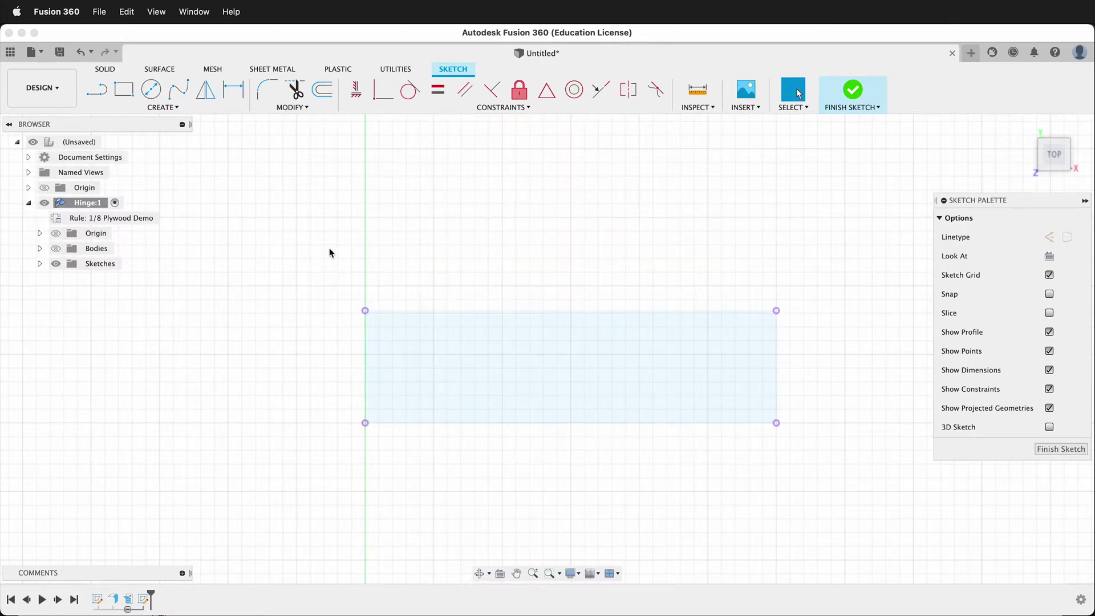
Draw horizontal construction lines between the projected corner points along the upper and lower edges of the bend area
{"action": "key", "text": "l"}
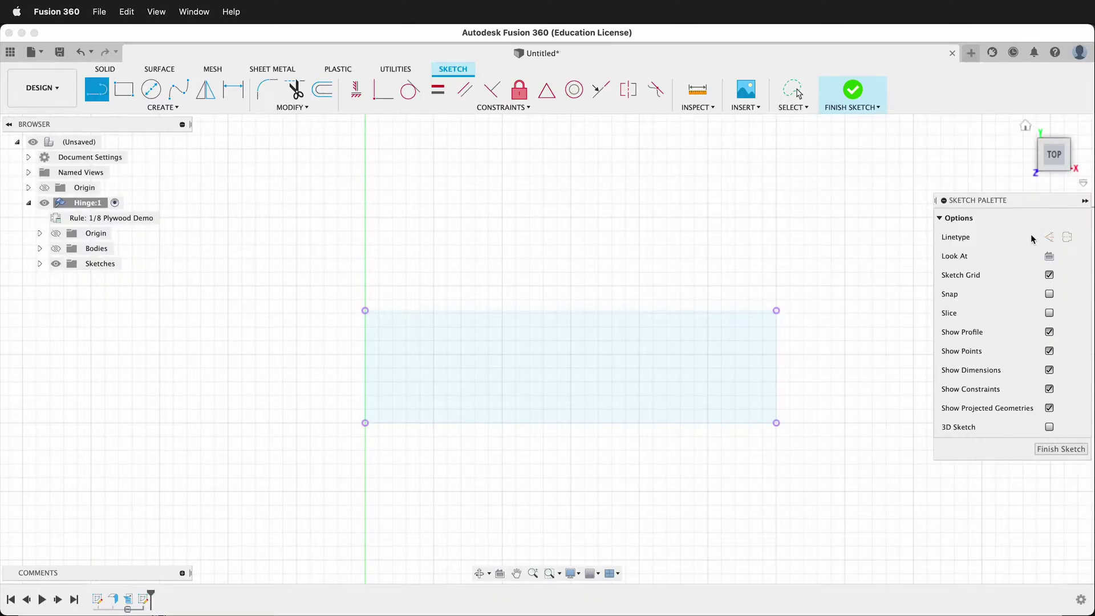
{"action": "left_click", "coordinate": [1050, 236]}
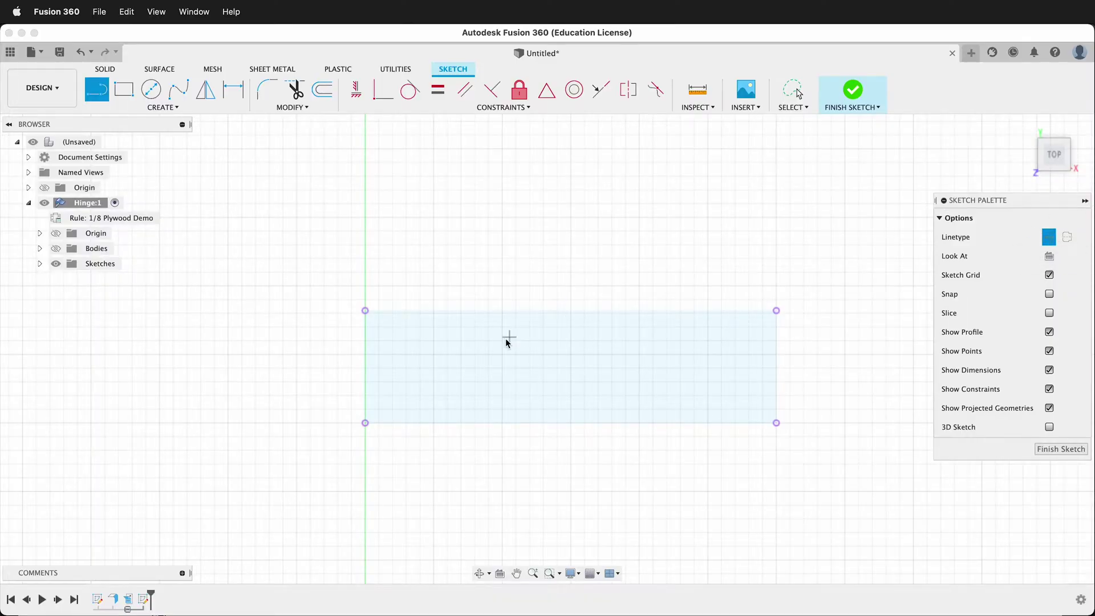
{"action": "left_click", "coordinate": [365, 311]}
{"action": "double_click", "coordinate": [777, 311]}
{"action": "left_click", "coordinate": [365, 423]}
{"action": "double_click", "coordinate": [777, 422]}
Add horizontal and vertical construction centre lines through the midpoints of the bend area, and turn construction linetype off
{"action": "left_click", "coordinate": [366, 367]}
{"action": "double_click", "coordinate": [776, 367]}
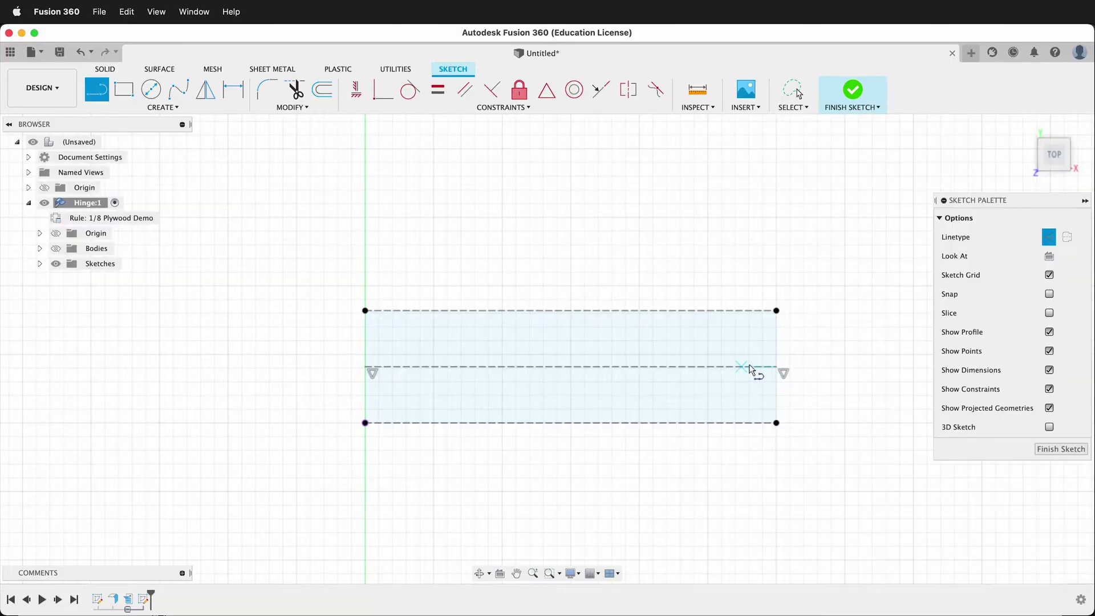
{"action": "left_click", "coordinate": [571, 310]}
{"action": "double_click", "coordinate": [572, 424]}
{"action": "key", "text": "Escape"}
{"action": "left_click", "coordinate": [612, 335]}
{"action": "left_click", "coordinate": [1049, 237]}
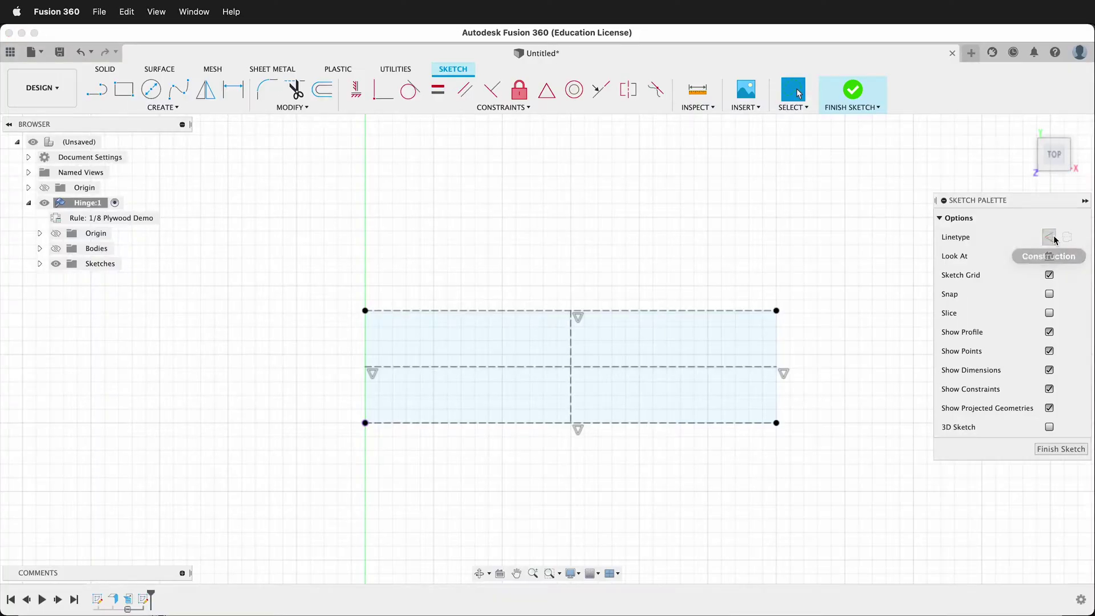
Sketch a slanted line about 43 mm long above the left half of the bend area's upper edge
{"action": "scroll", "coordinate": [518, 292], "scroll_direction": "up", "scroll_amount": 3}
{"action": "key", "text": "l"}
{"action": "left_click", "coordinate": [370, 302]}
{"action": "left_click", "coordinate": [546, 273]}
{"action": "key", "text": "Escape"}
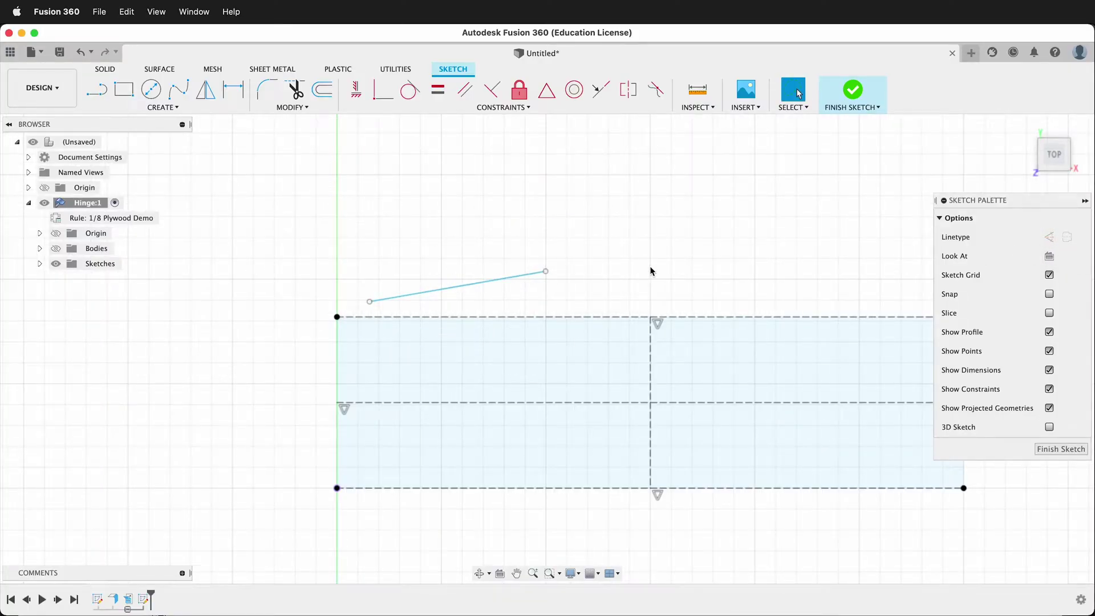
Sketch two more separate slanted lines above the right part of the upper edge and delete the parallel constraint between them
{"action": "key", "text": "l"}
{"action": "left_click", "coordinate": [635, 291]}
{"action": "left_click", "coordinate": [766, 255]}
{"action": "key", "text": "Escape"}
{"action": "key", "text": "l"}
{"action": "left_click", "coordinate": [766, 301]}
{"action": "left_click", "coordinate": [888, 268]}
{"action": "key", "text": "Escape"}
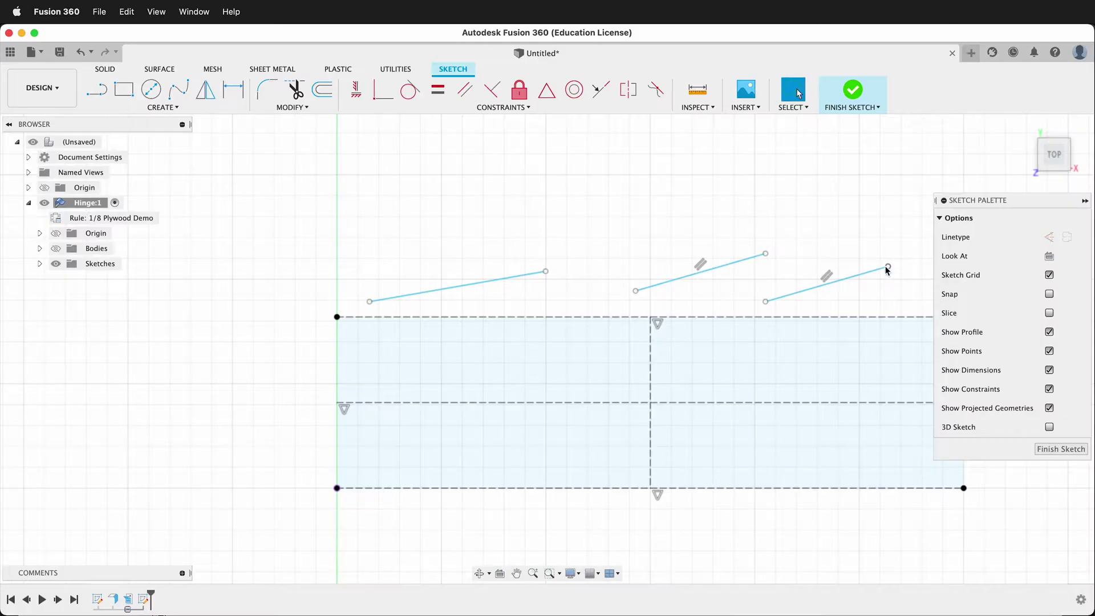
{"action": "left_click", "coordinate": [704, 270]}
{"action": "key", "text": "Delete"}
Sketch two slightly slanted lines in the upper half of the bend area, one on each side of the vertical centre line
{"action": "key", "text": "l"}
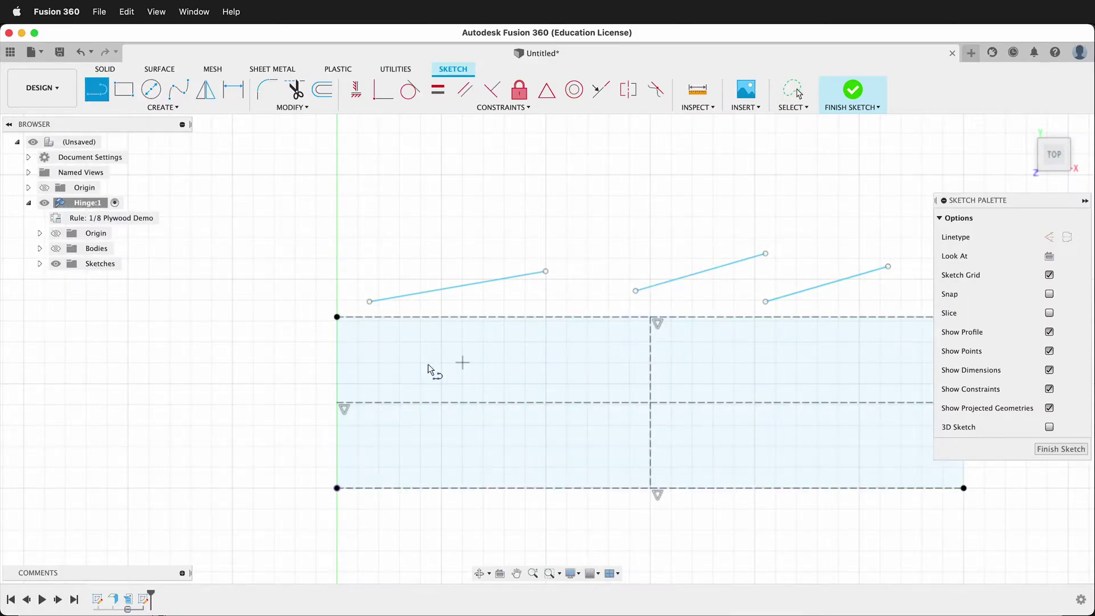
{"action": "left_click", "coordinate": [456, 360]}
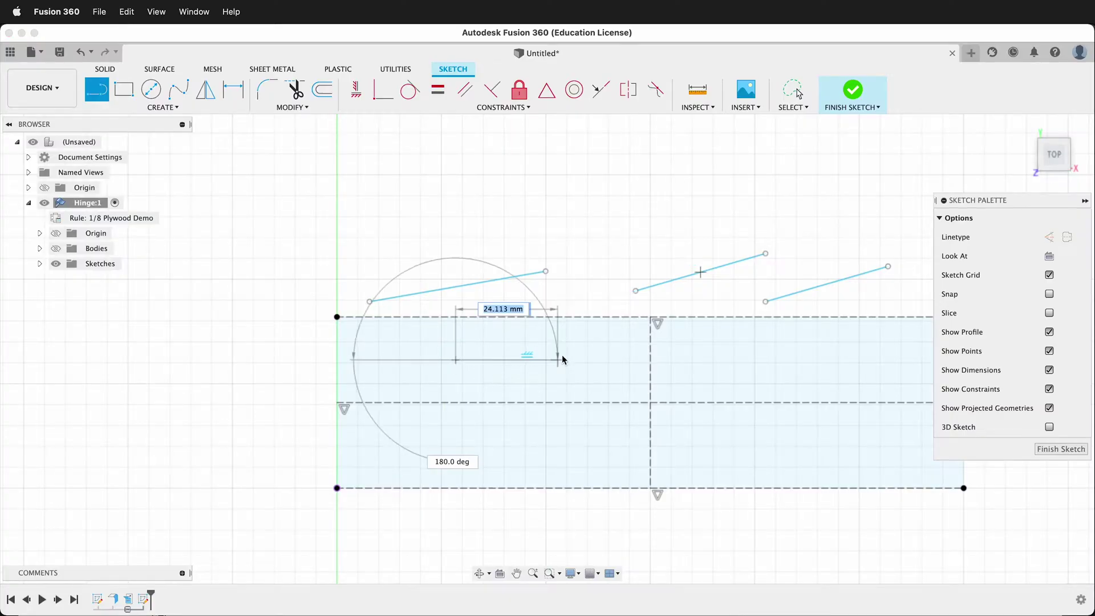
{"action": "left_click", "coordinate": [599, 349]}
{"action": "key", "text": "Escape"}
{"action": "key", "text": "l"}
{"action": "left_click", "coordinate": [711, 365]}
{"action": "left_click", "coordinate": [817, 350]}
{"action": "key", "text": "Escape"}
{"action": "key", "text": "x"}
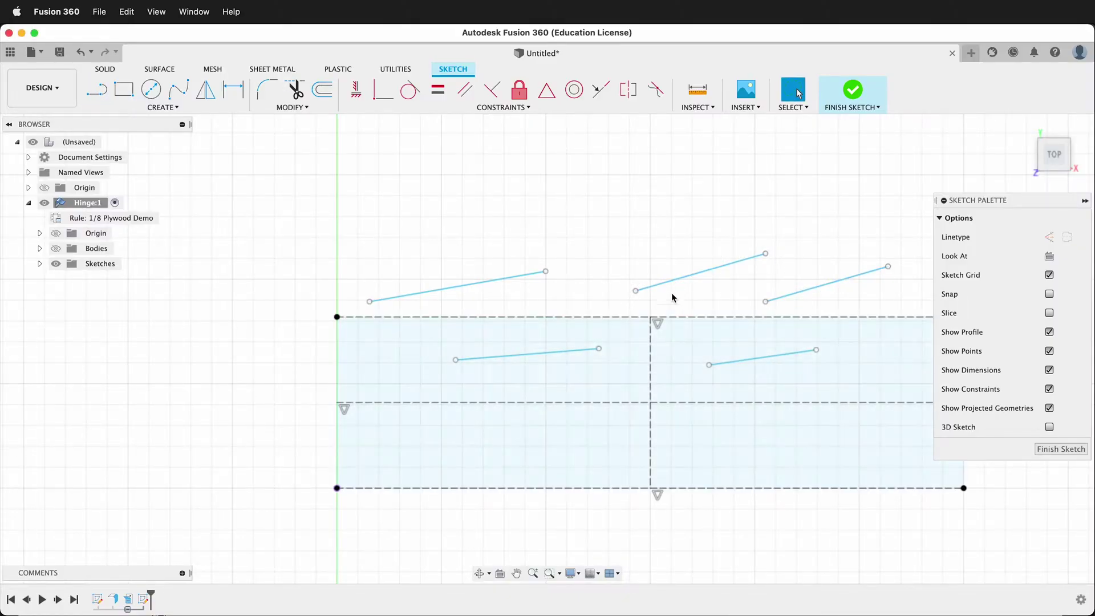
Make the three lines above the bend area collinear with its upper construction line
{"action": "left_click", "coordinate": [605, 93]}
{"action": "left_click", "coordinate": [488, 288]}
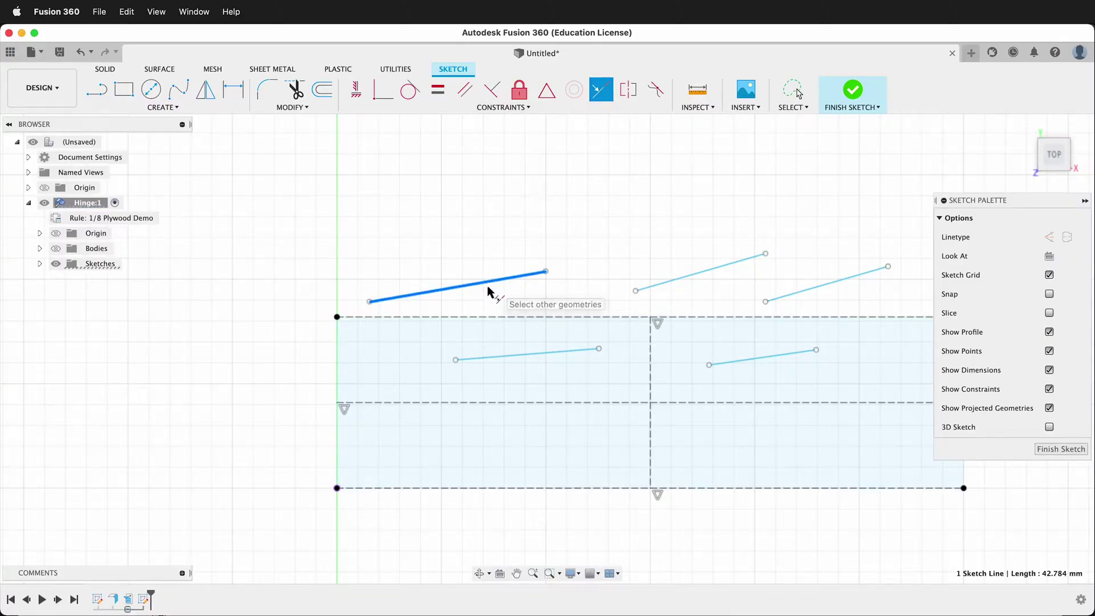
{"action": "left_click", "coordinate": [486, 317]}
{"action": "left_click", "coordinate": [681, 288]}
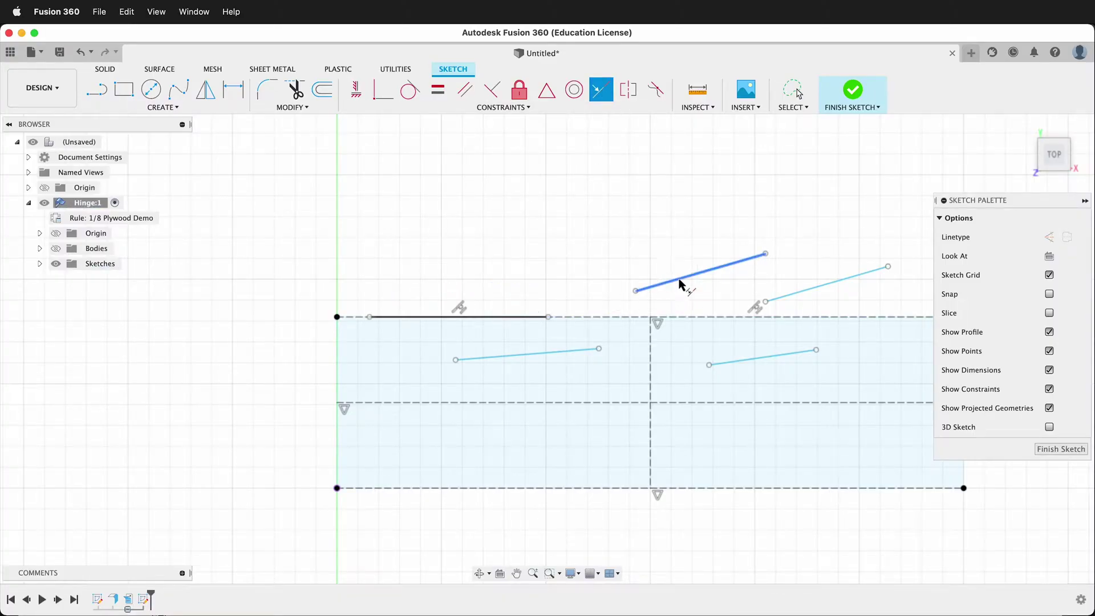
{"action": "left_click", "coordinate": [687, 318]}
{"action": "left_click", "coordinate": [876, 276]}
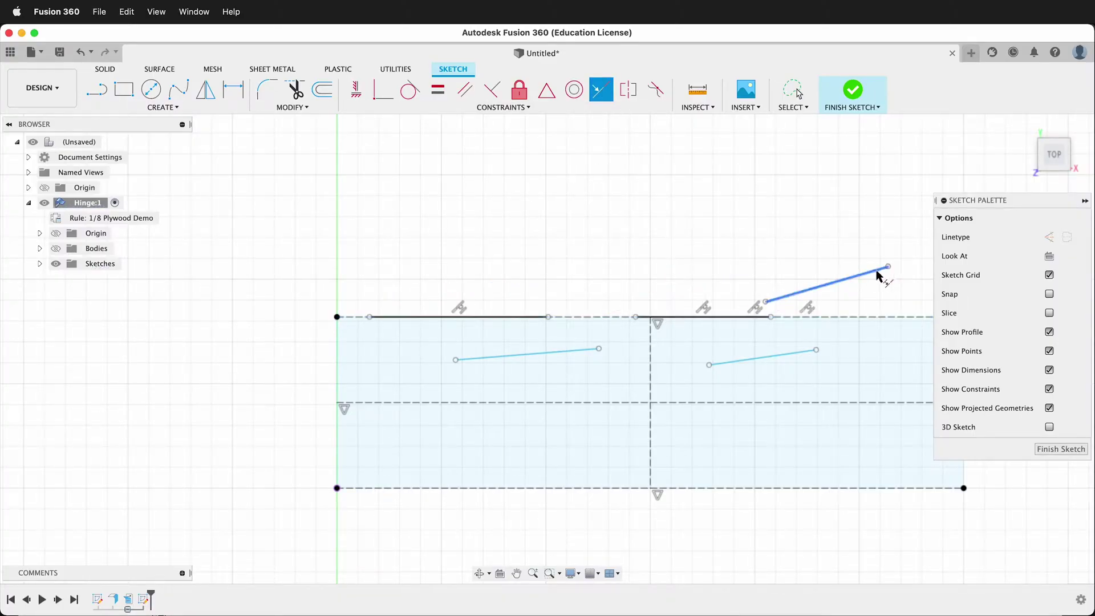
{"action": "left_click", "coordinate": [892, 318]}
{"action": "key", "text": "Escape"}
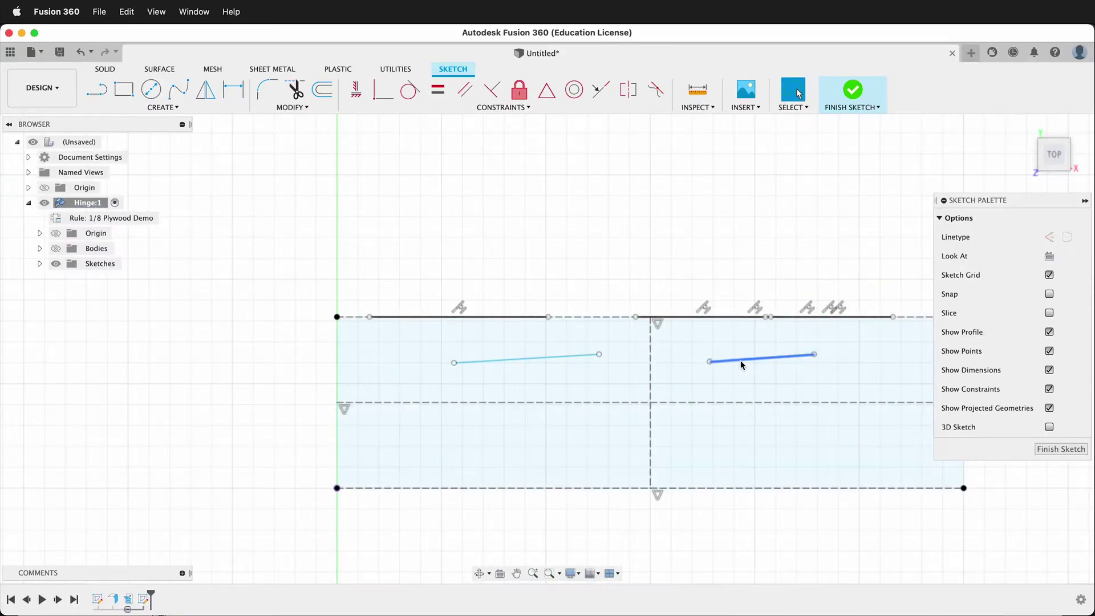
Make the two inner lines symmetric about the vertical centre line and constrain the left one to be horizontal
{"action": "left_click", "coordinate": [630, 92]}
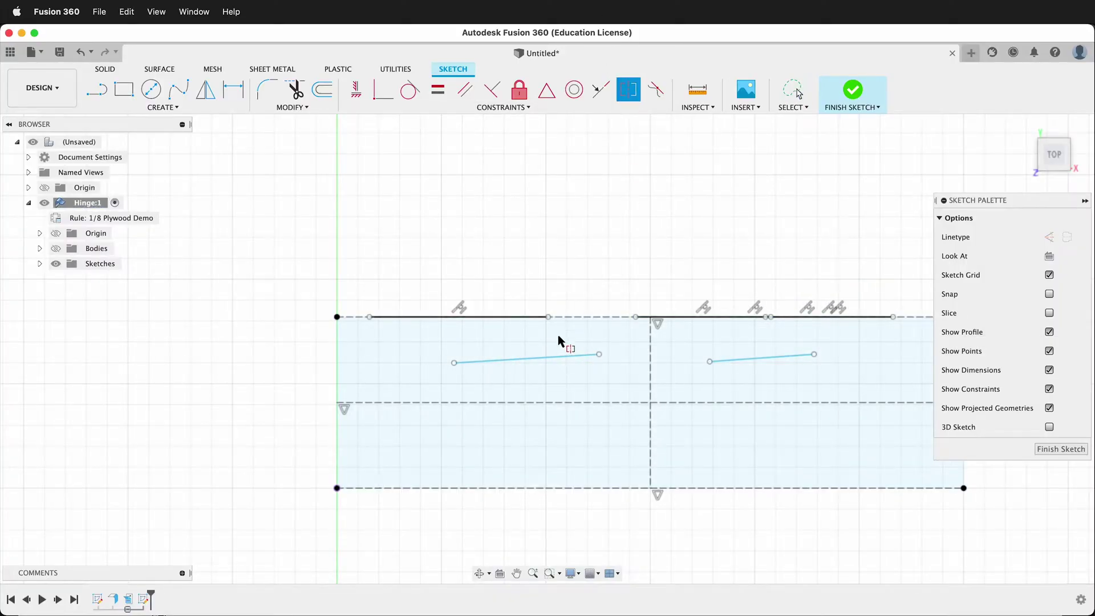
{"action": "left_click", "coordinate": [557, 356]}
{"action": "left_click", "coordinate": [759, 360]}
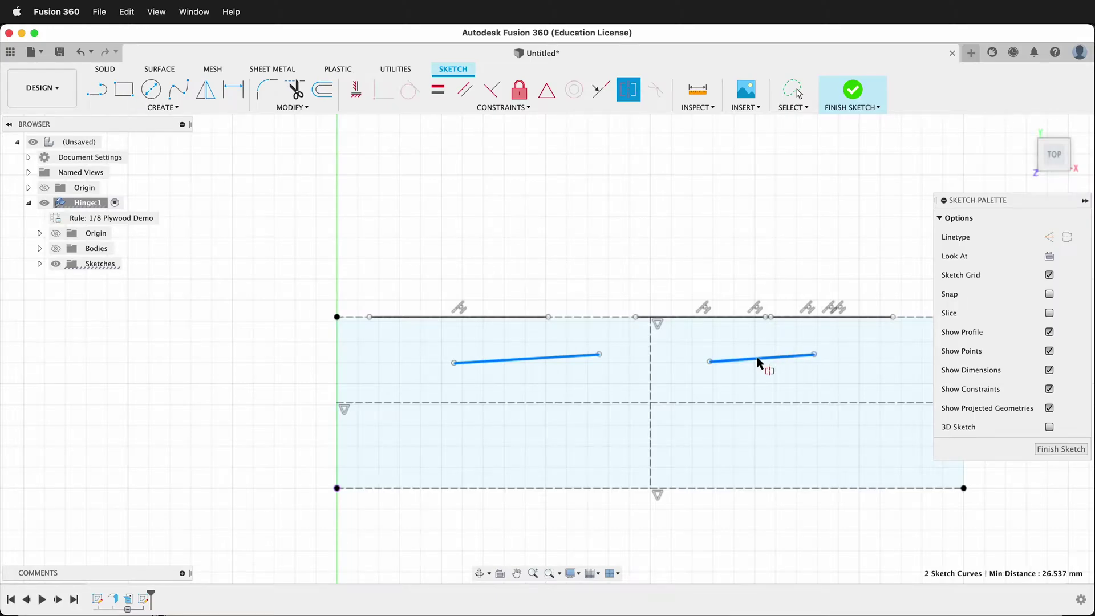
{"action": "left_click", "coordinate": [651, 365]}
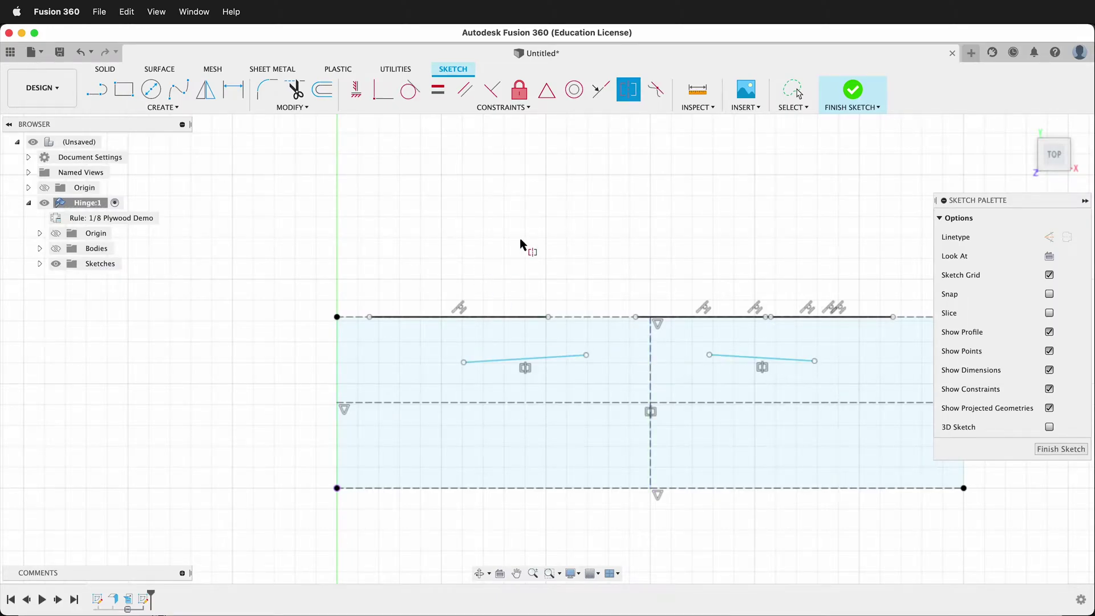
{"action": "left_click", "coordinate": [356, 90]}
{"action": "left_click", "coordinate": [506, 360]}
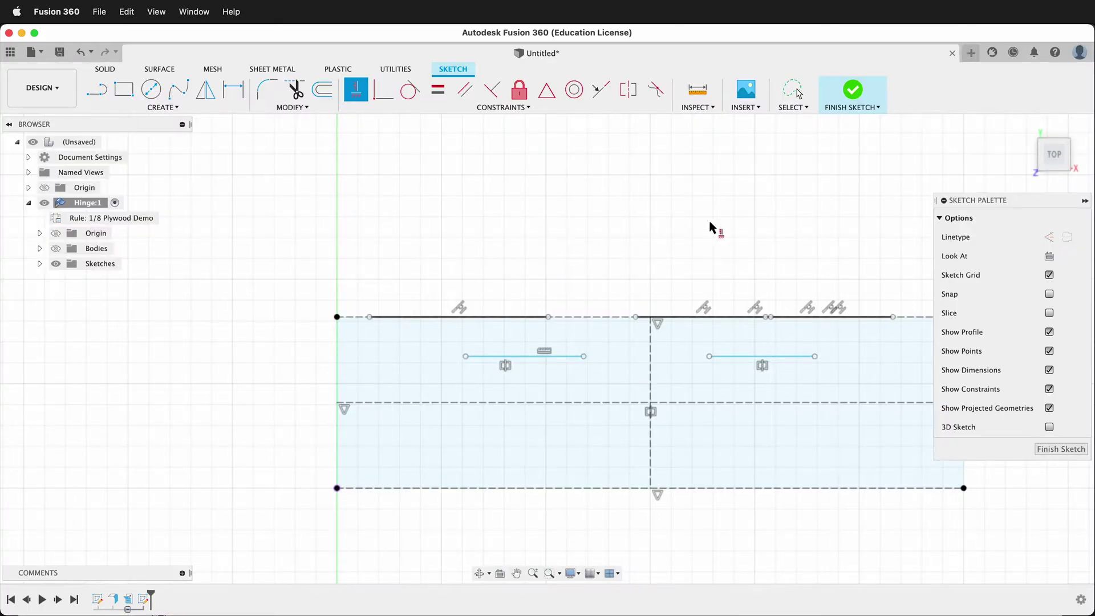
{"action": "scroll", "coordinate": [367, 345], "scroll_direction": "down", "scroll_amount": 2}
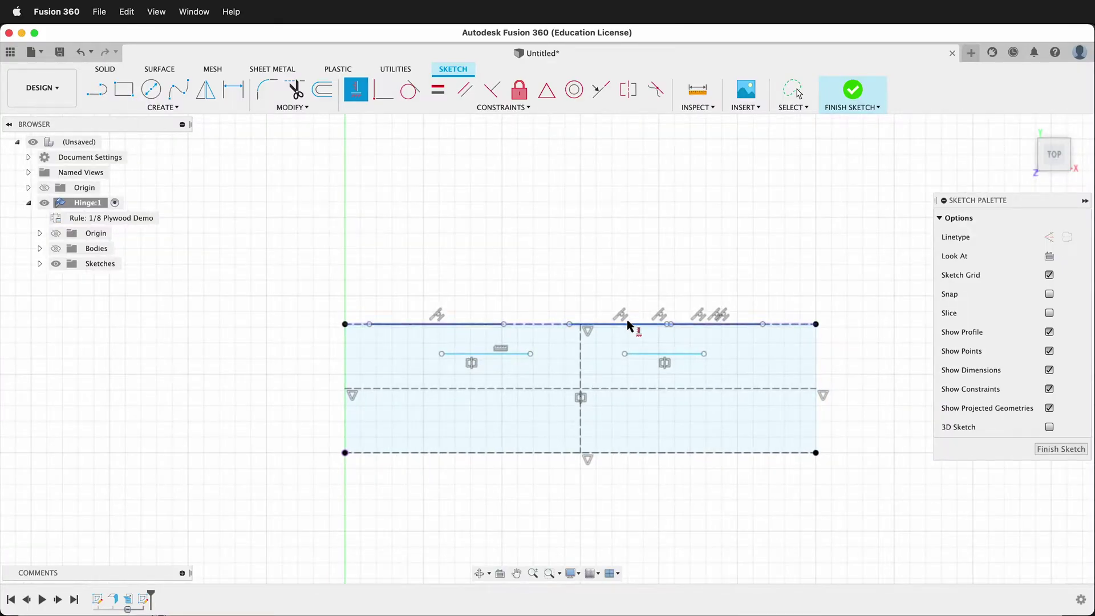
Add a user parameter named ply with unit mm and the expression 3
{"action": "left_click", "coordinate": [293, 108]}
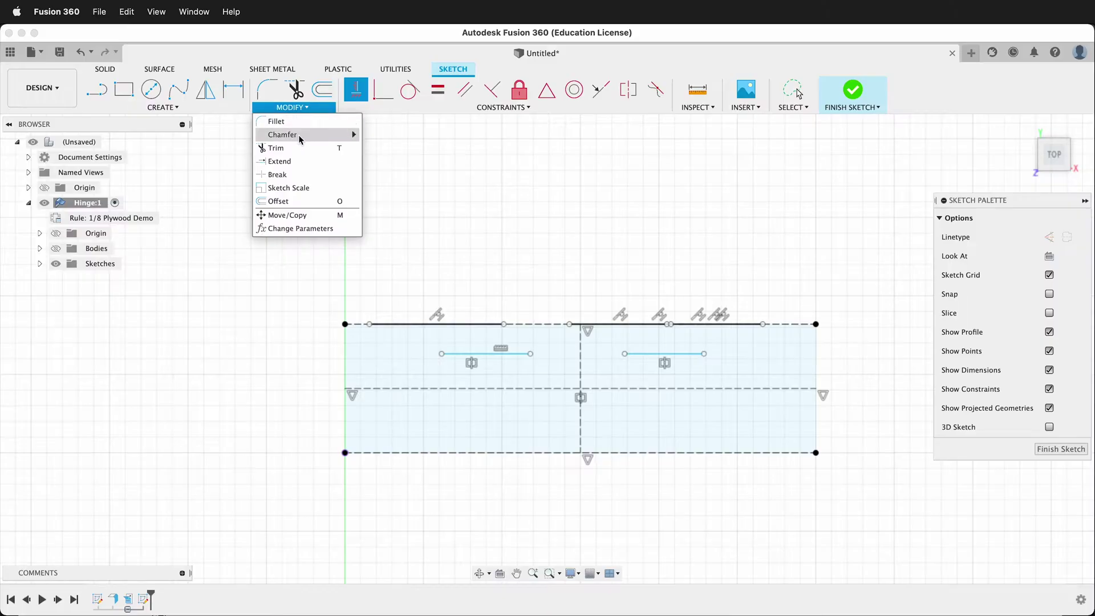
{"action": "left_click", "coordinate": [300, 229]}
{"action": "left_click", "coordinate": [335, 202]}
{"action": "type", "text": "p"}
{"action": "left_click", "coordinate": [607, 278]}
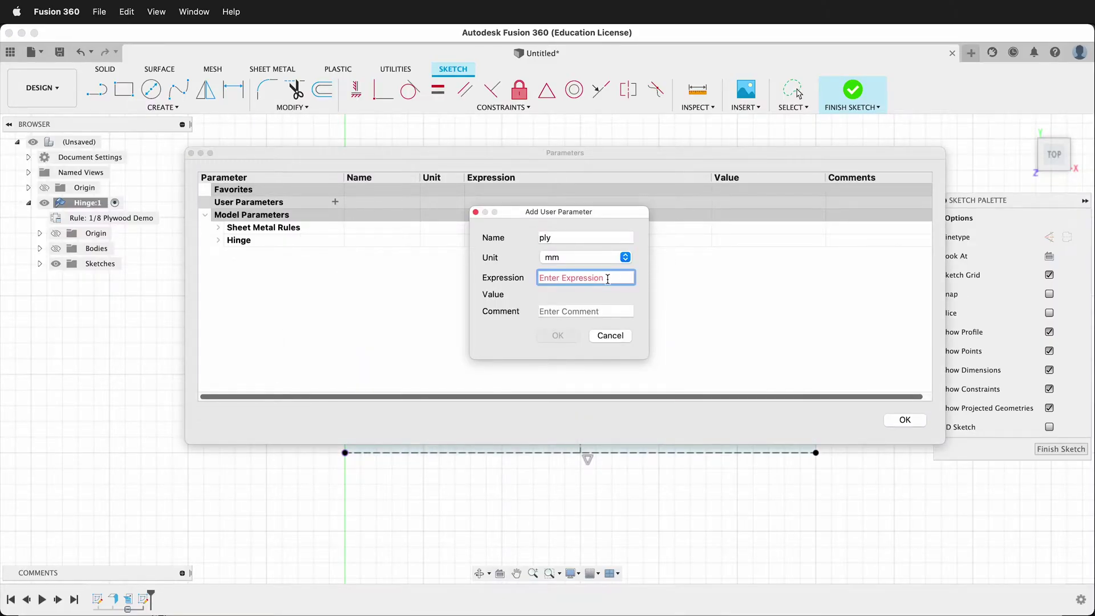
{"action": "type", "text": "3"}
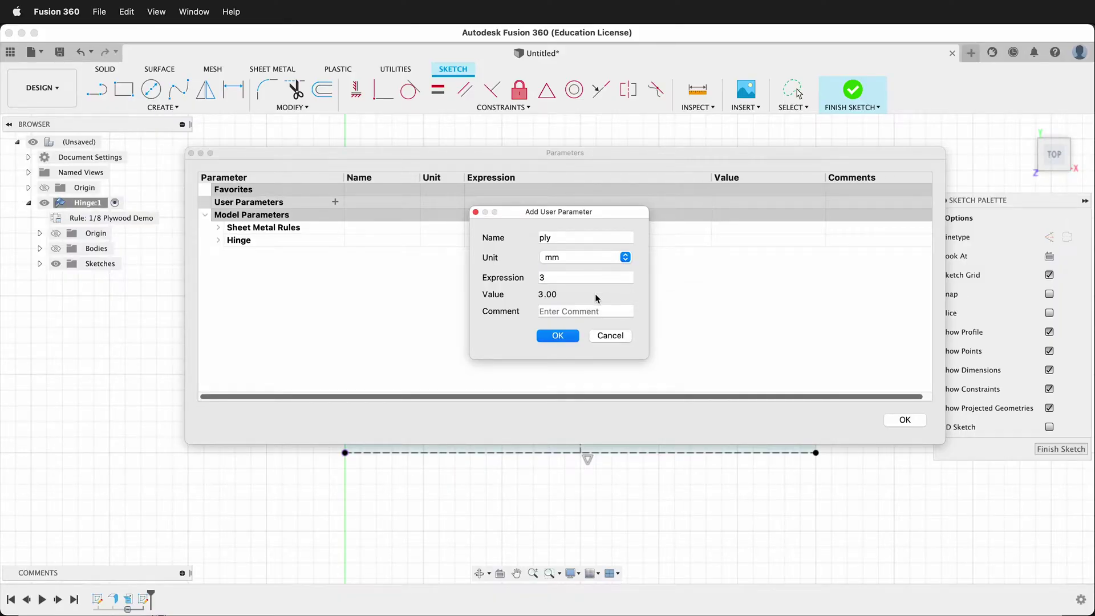
{"action": "left_click", "coordinate": [536, 333]}
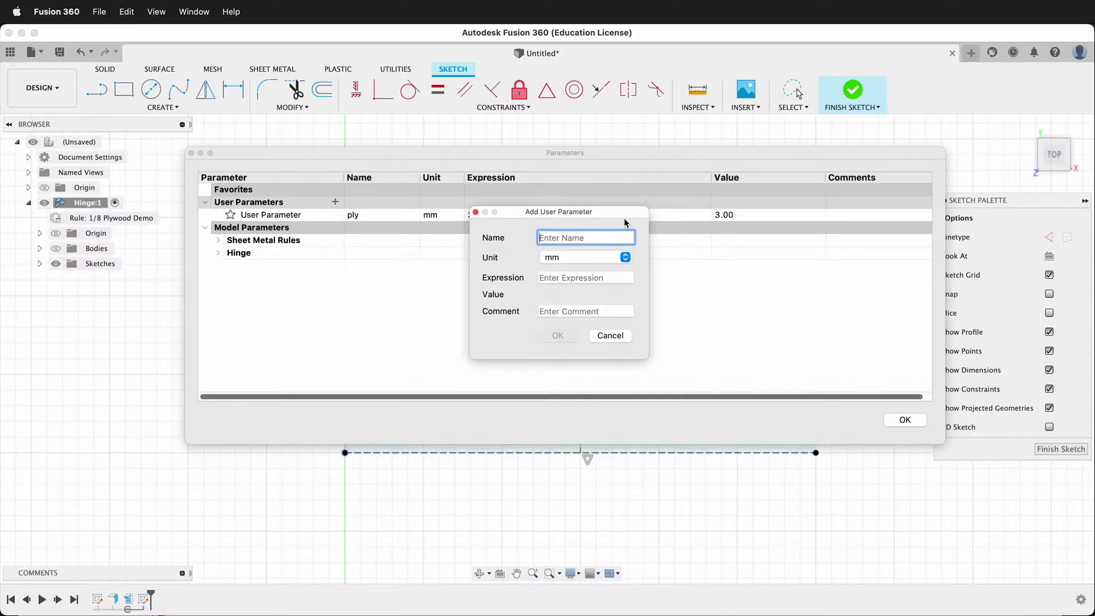
Add a user parameter named gap with unit mm and the expression 6
{"action": "type", "text": "gap"}
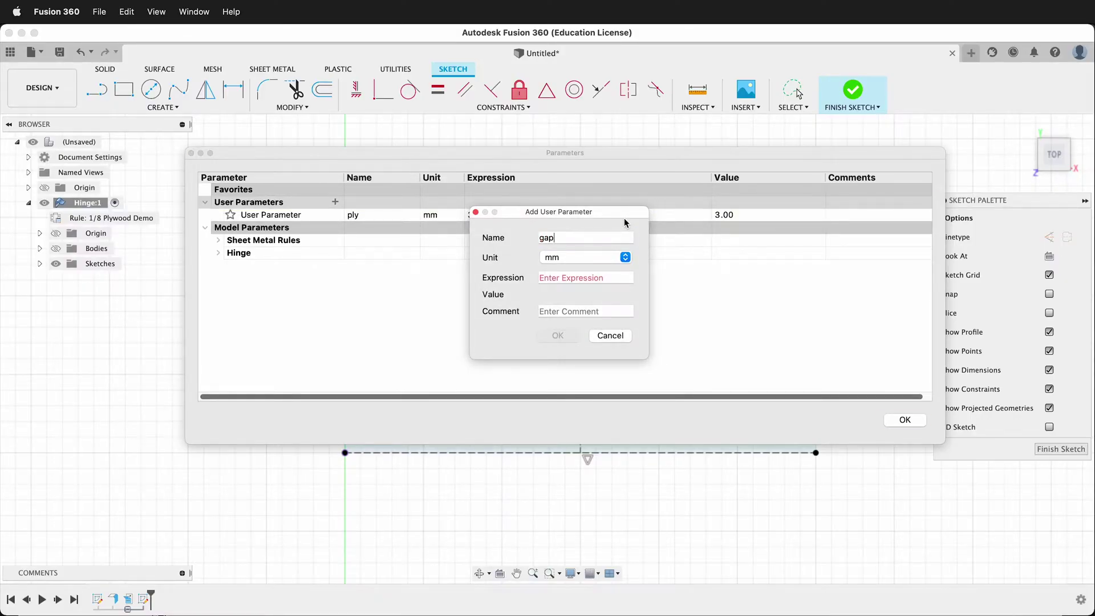
{"action": "left_click", "coordinate": [569, 279]}
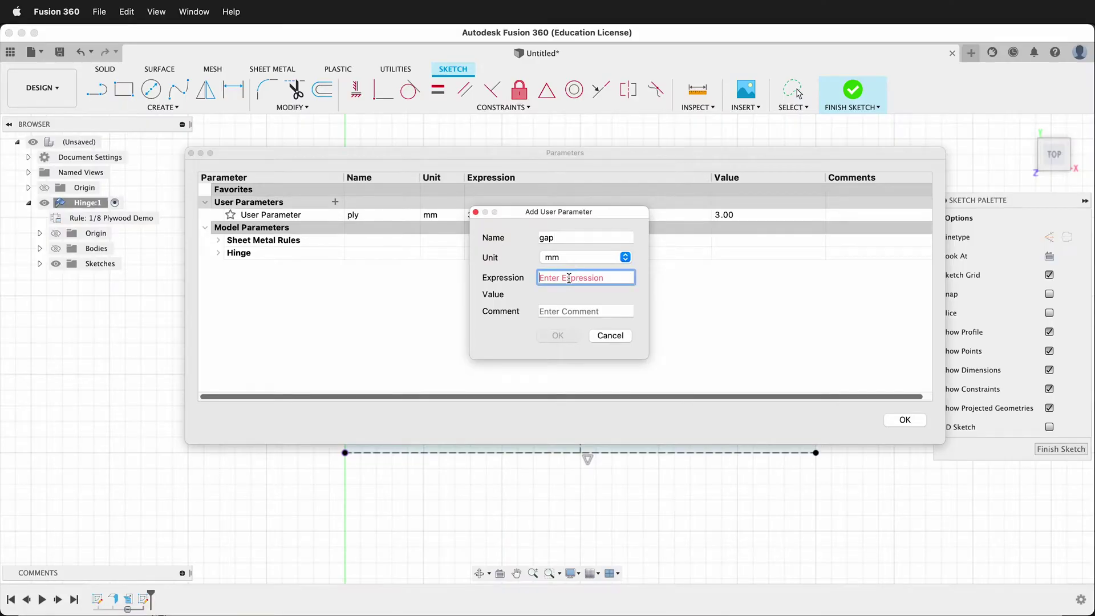
{"action": "type", "text": "6"}
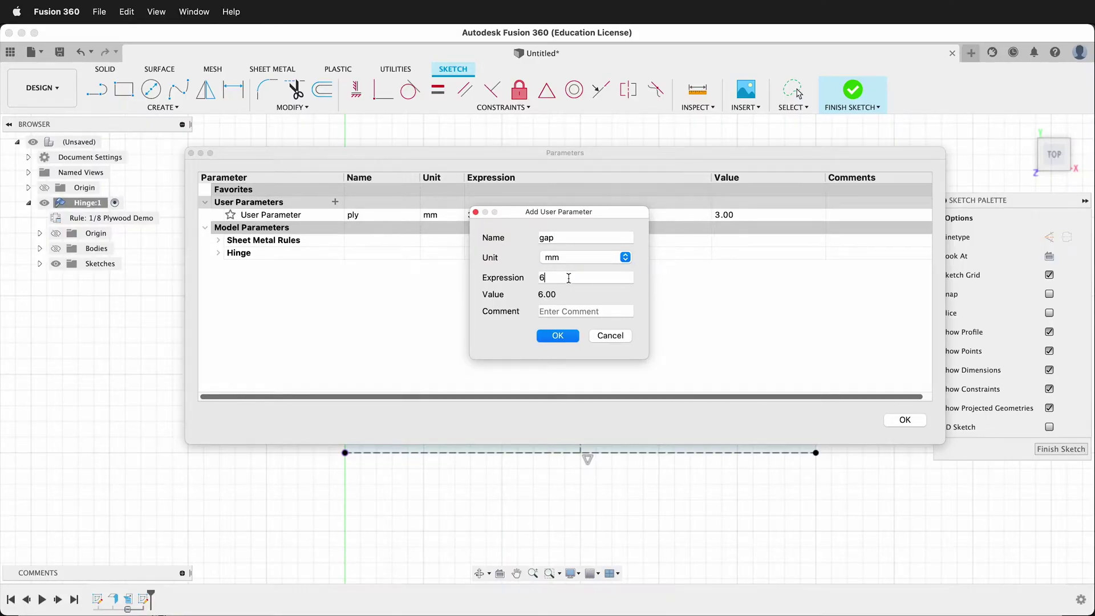
{"action": "left_click", "coordinate": [558, 336]}
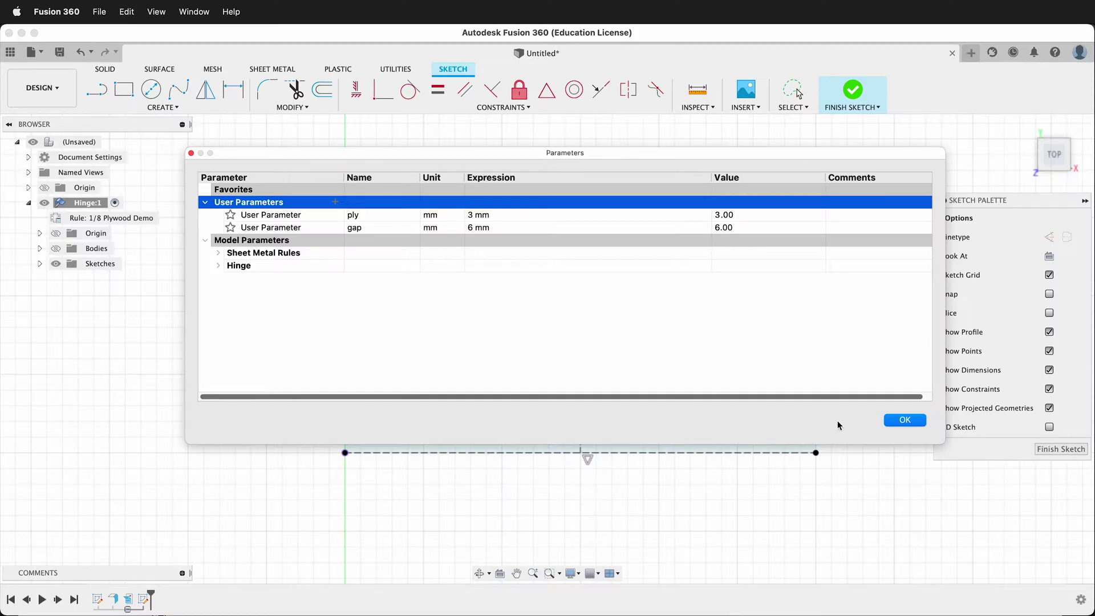
Define a user parameter named idealbarheight with unit mm and the expression 1.5
{"action": "left_click", "coordinate": [335, 203]}
{"action": "type", "text": "idealbarheight"}
{"action": "left_click", "coordinate": [550, 280]}
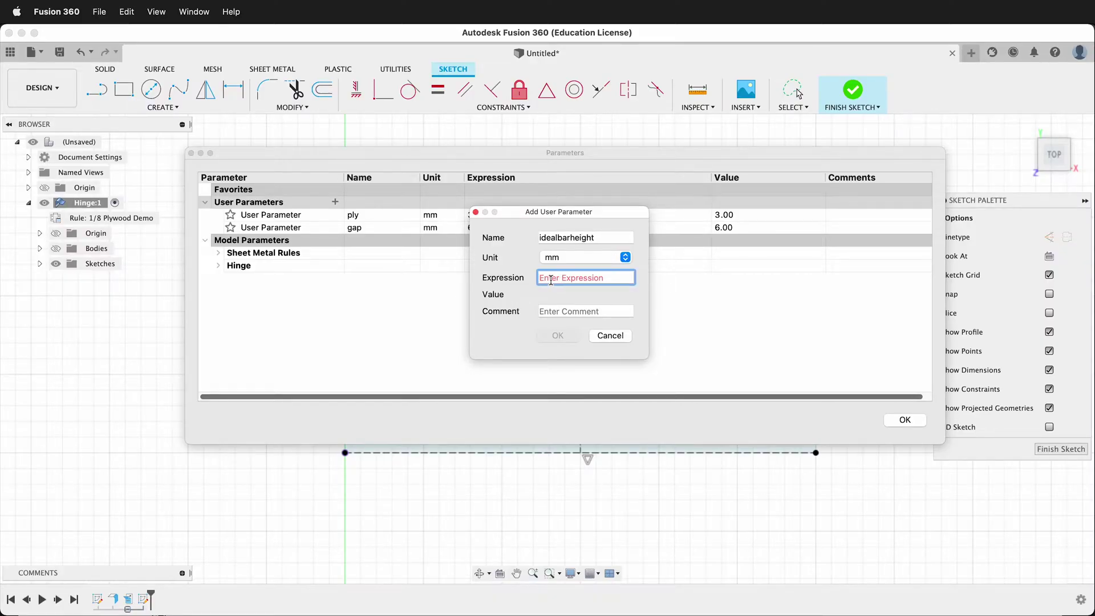
{"action": "type", "text": "1.5"}
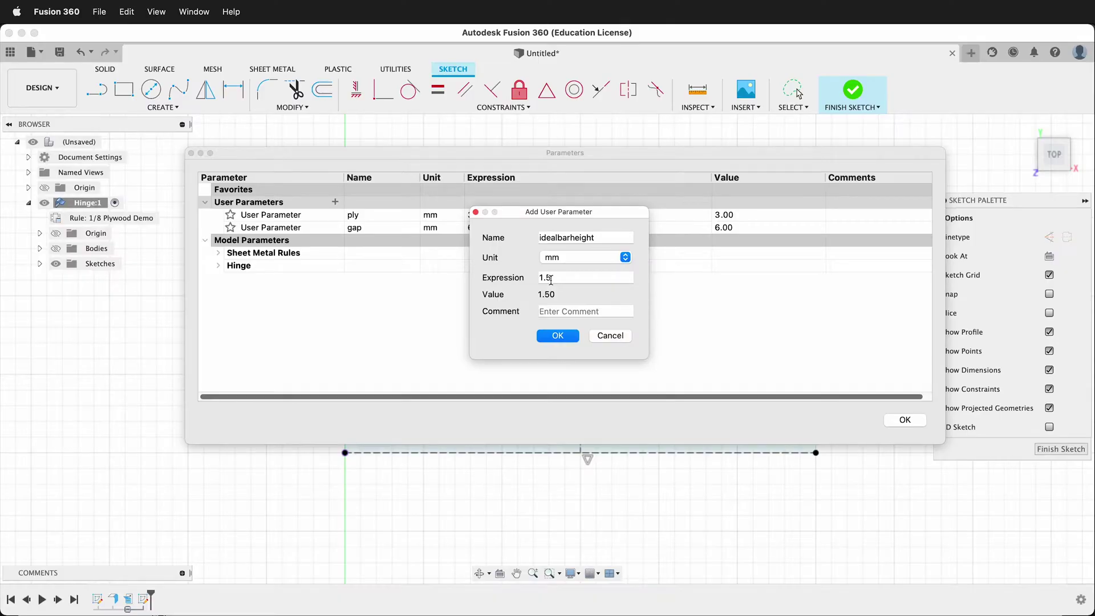
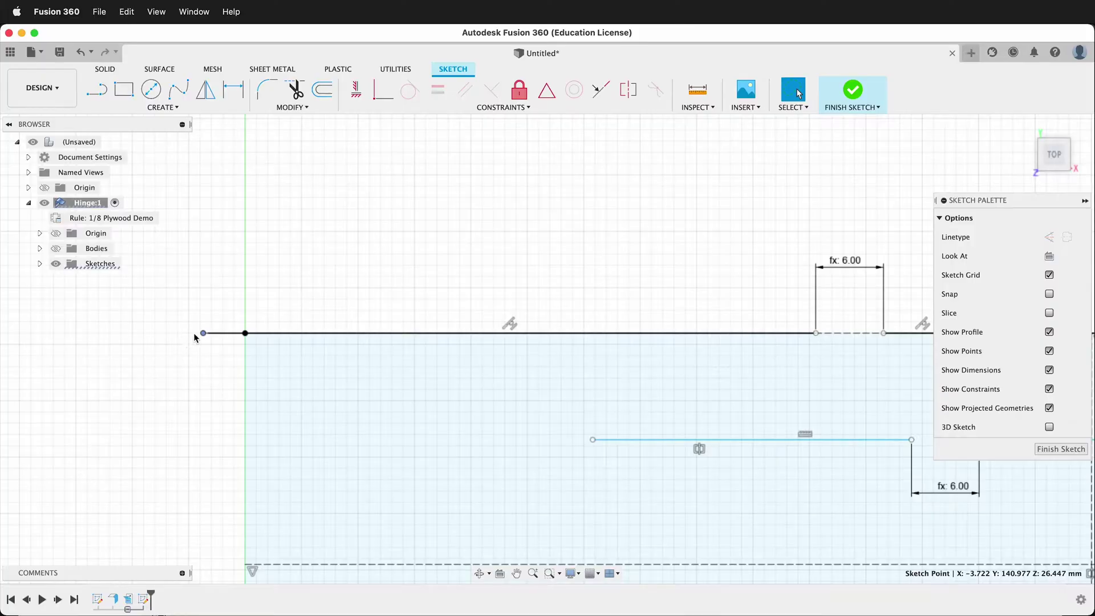
Dimension the upper left line's overhang from the bend area's corner point to its outer endpoint as 0.5 mm
{"action": "key", "text": "d"}
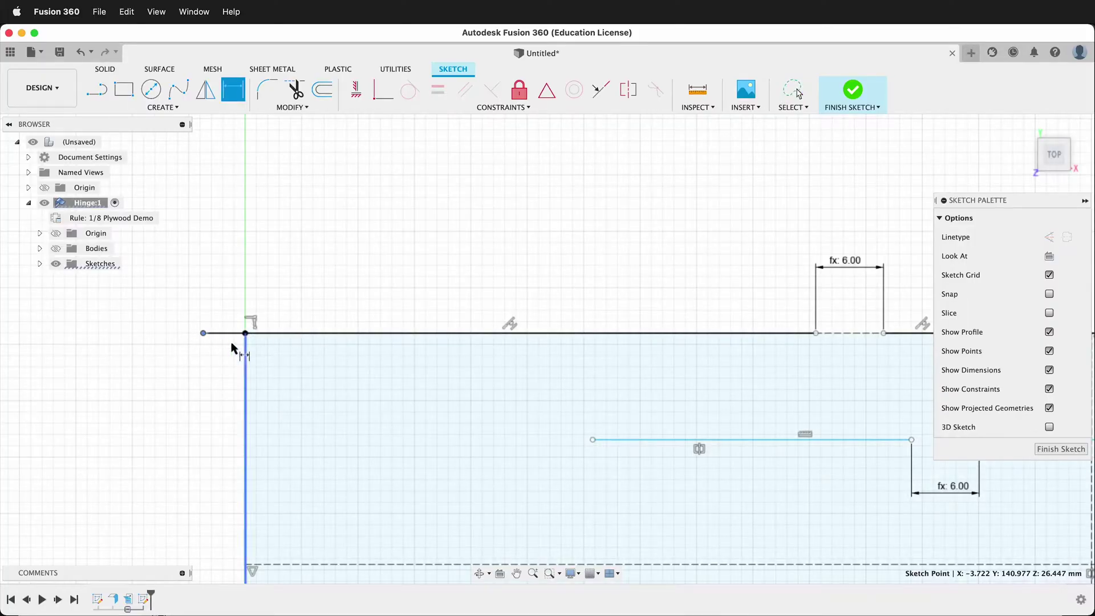
{"action": "left_click", "coordinate": [245, 333]}
{"action": "left_click", "coordinate": [204, 332]}
{"action": "left_click", "coordinate": [222, 311]}
{"action": "type", "text": "0.5"}
{"action": "key", "text": "Return"}
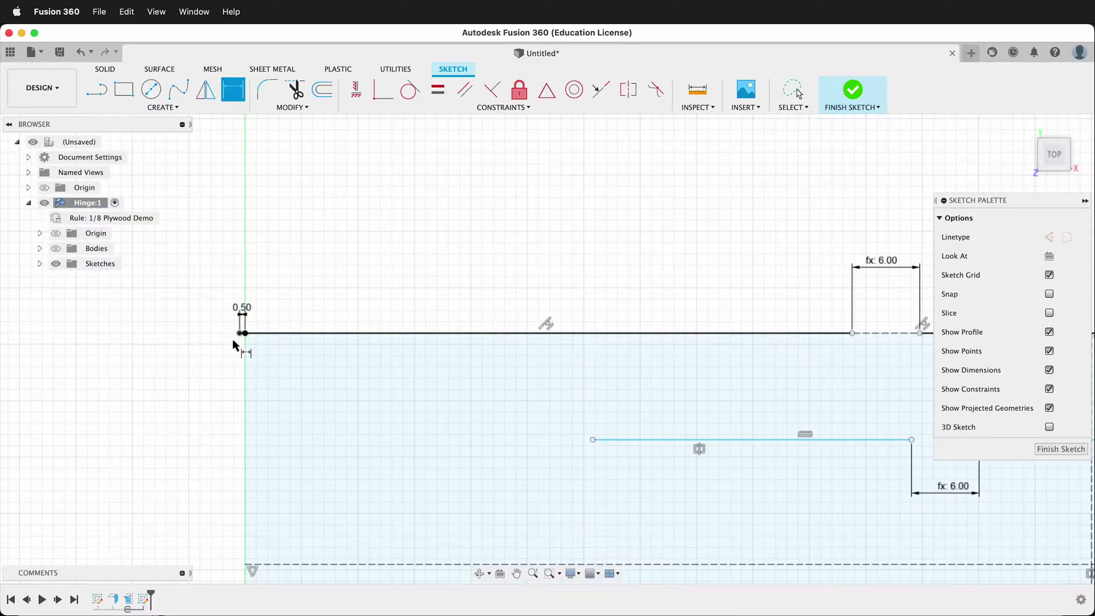
Extend the upper right line past the bend area's right corner point and dimension its overhang as 0.5 mm
{"action": "scroll", "coordinate": [241, 349], "scroll_direction": "down", "scroll_amount": 5}
{"action": "scroll", "coordinate": [599, 376], "scroll_direction": "up", "scroll_amount": 5}
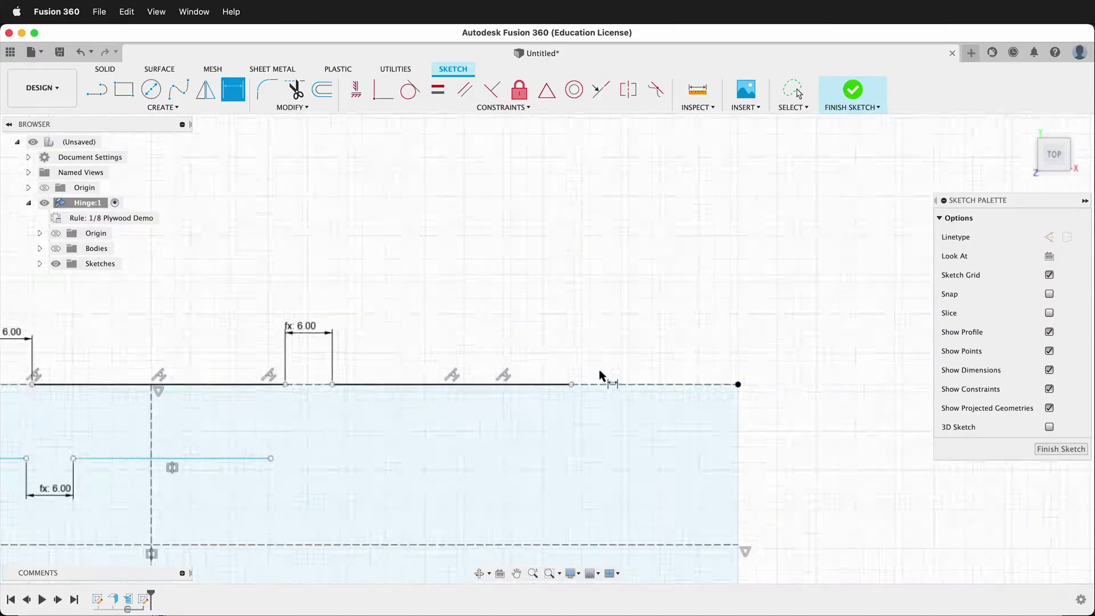
{"action": "key", "text": "Escape"}
{"action": "left_click_drag", "start_coordinate": [571, 384], "coordinate": [781, 385]}
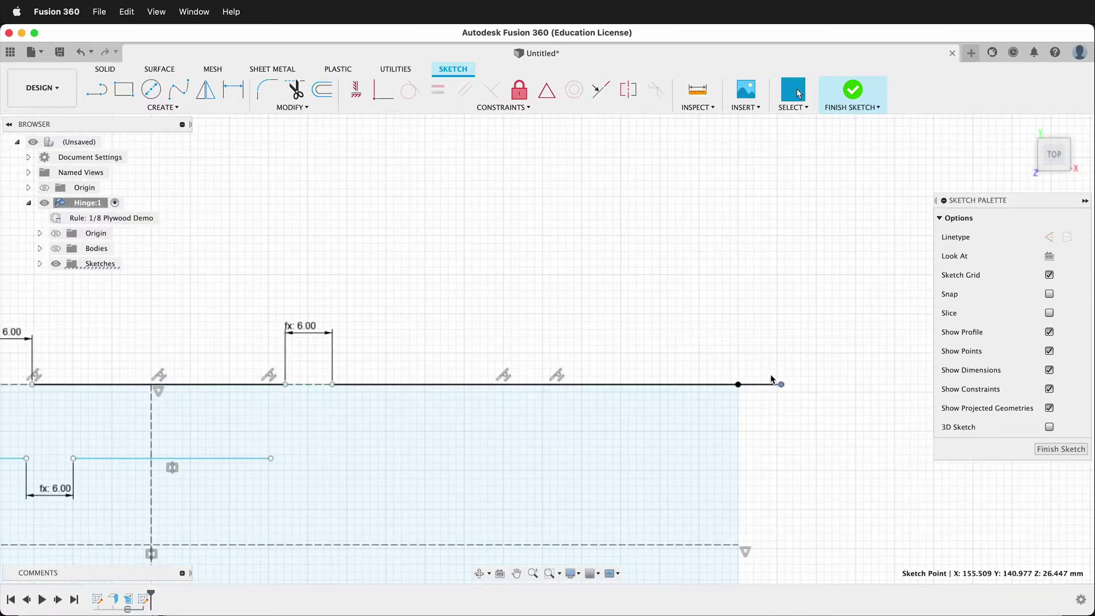
{"action": "key", "text": "d"}
{"action": "left_click", "coordinate": [738, 385]}
{"action": "left_click", "coordinate": [782, 385]}
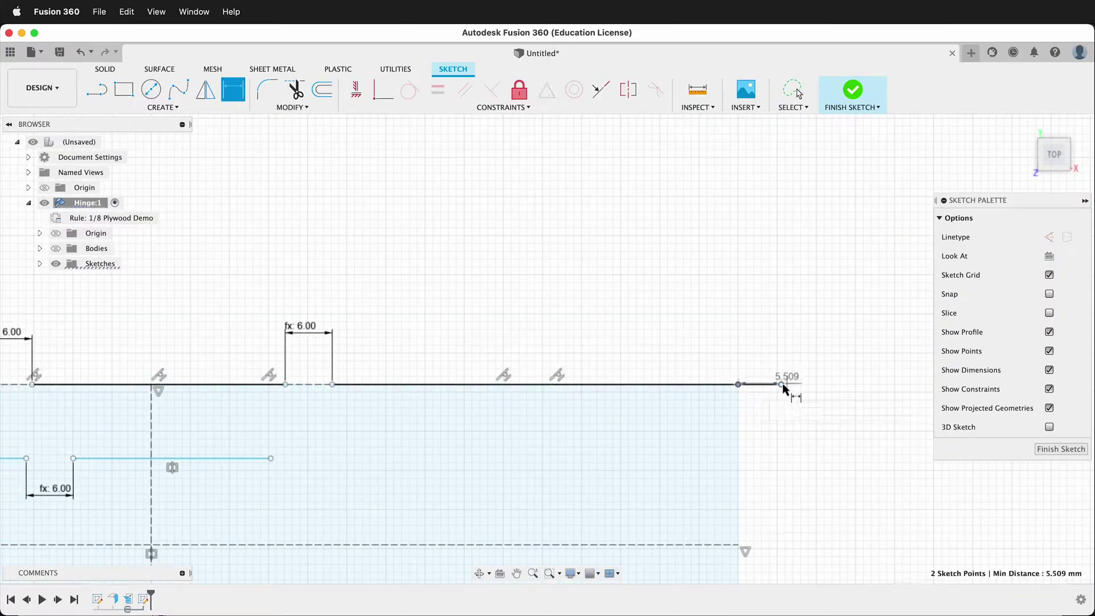
{"action": "left_click", "coordinate": [771, 364]}
{"action": "type", "text": "0.5"}
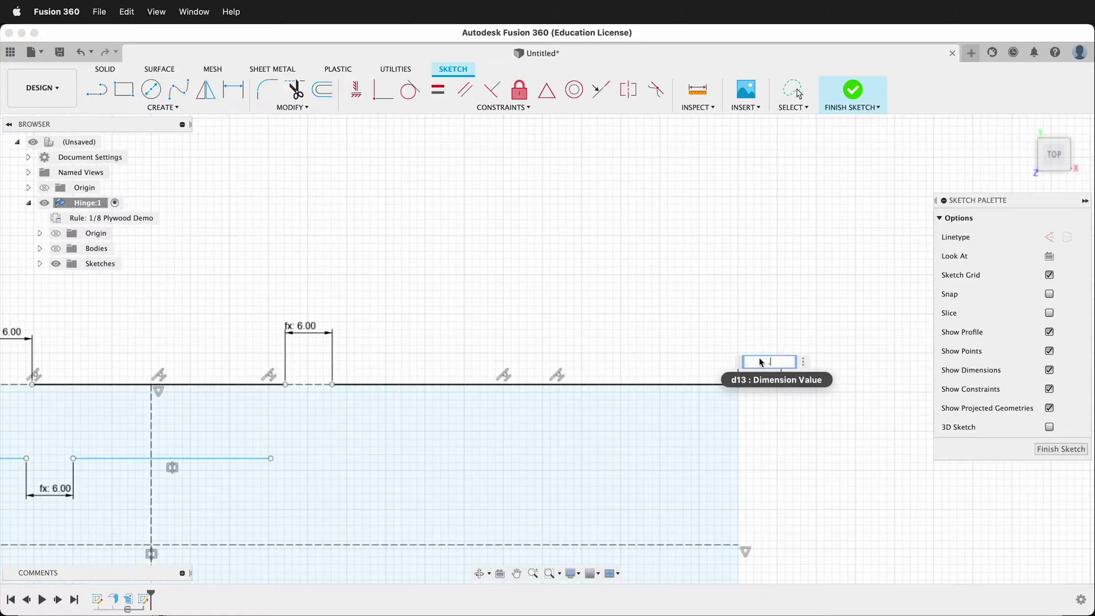
{"action": "key", "text": "Return"}
Extend the lower right line to the bend area's right edge and align its outer endpoint vertically with the upper right corner point
{"action": "scroll", "coordinate": [716, 499], "scroll_direction": "down", "scroll_amount": 2}
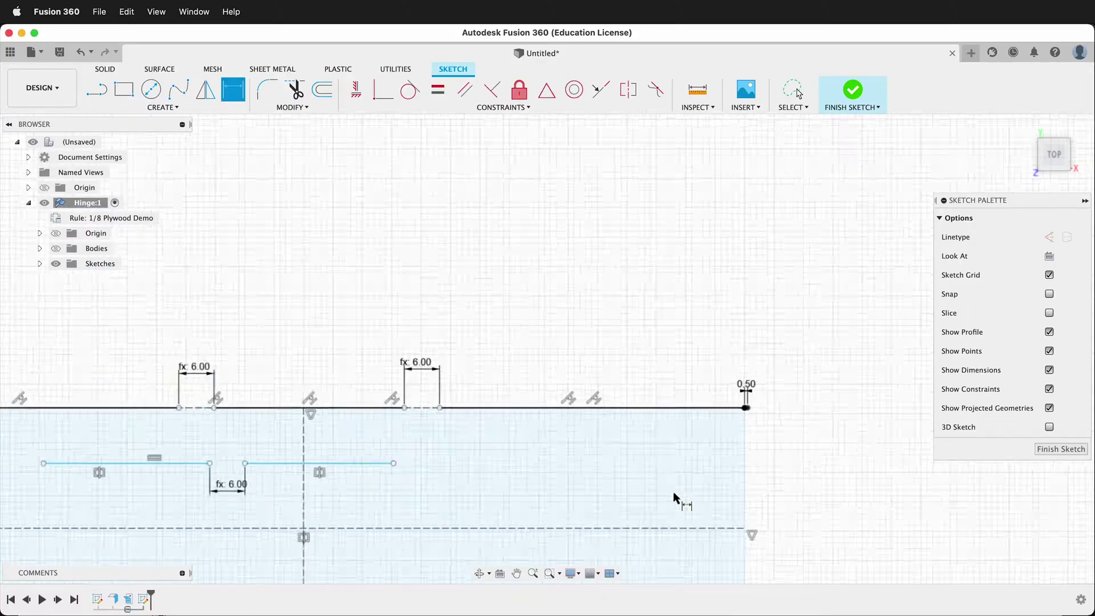
{"action": "key", "text": "Escape"}
{"action": "left_click_drag", "start_coordinate": [394, 463], "coordinate": [741, 459]}
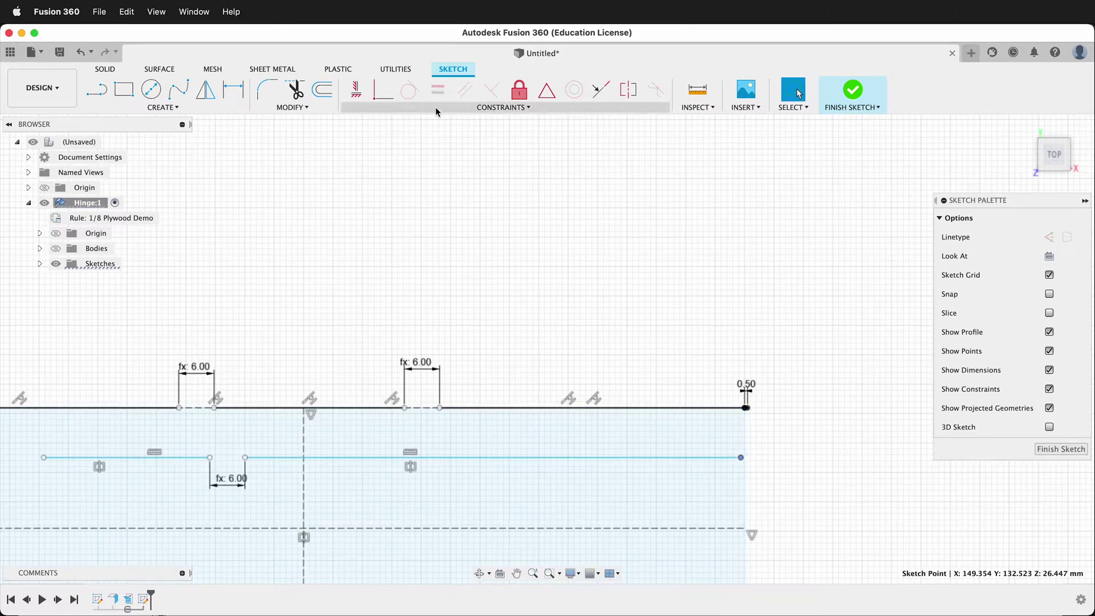
{"action": "left_click", "coordinate": [356, 89]}
{"action": "scroll", "coordinate": [629, 358], "scroll_direction": "up", "scroll_amount": 5}
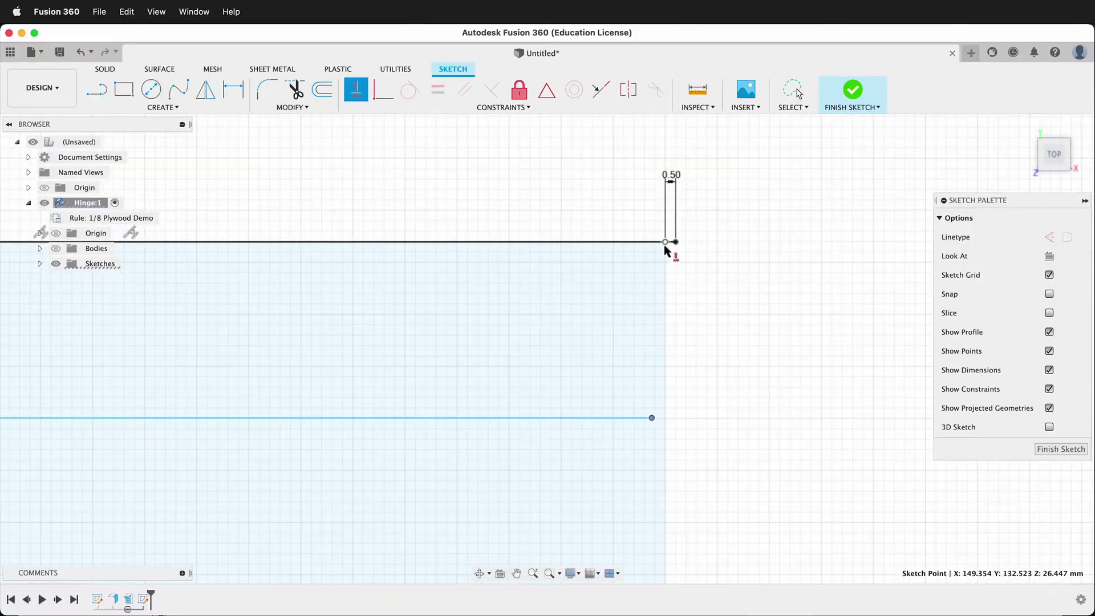
{"action": "left_click", "coordinate": [665, 242]}
{"action": "left_click", "coordinate": [652, 418]}
{"action": "scroll", "coordinate": [780, 365], "scroll_direction": "down", "scroll_amount": 5}
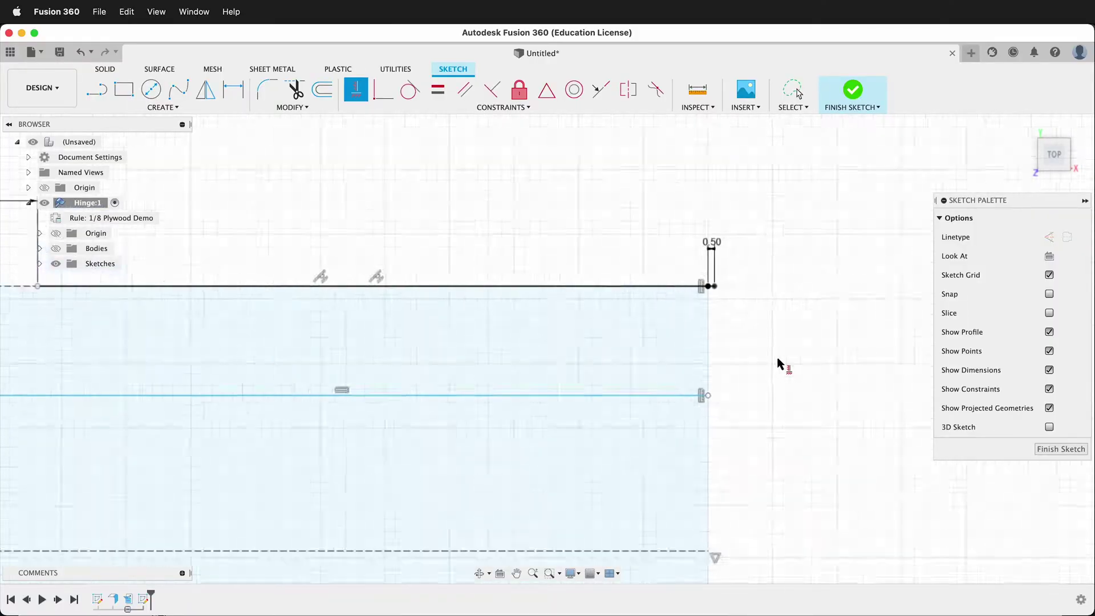
Try to align the lower left line's outer endpoint with the upper left corner point using the Horizontal/Vertical constraint
{"action": "scroll", "coordinate": [790, 374], "scroll_direction": "down", "scroll_amount": 2}
{"action": "scroll", "coordinate": [251, 405], "scroll_direction": "up", "scroll_amount": 5}
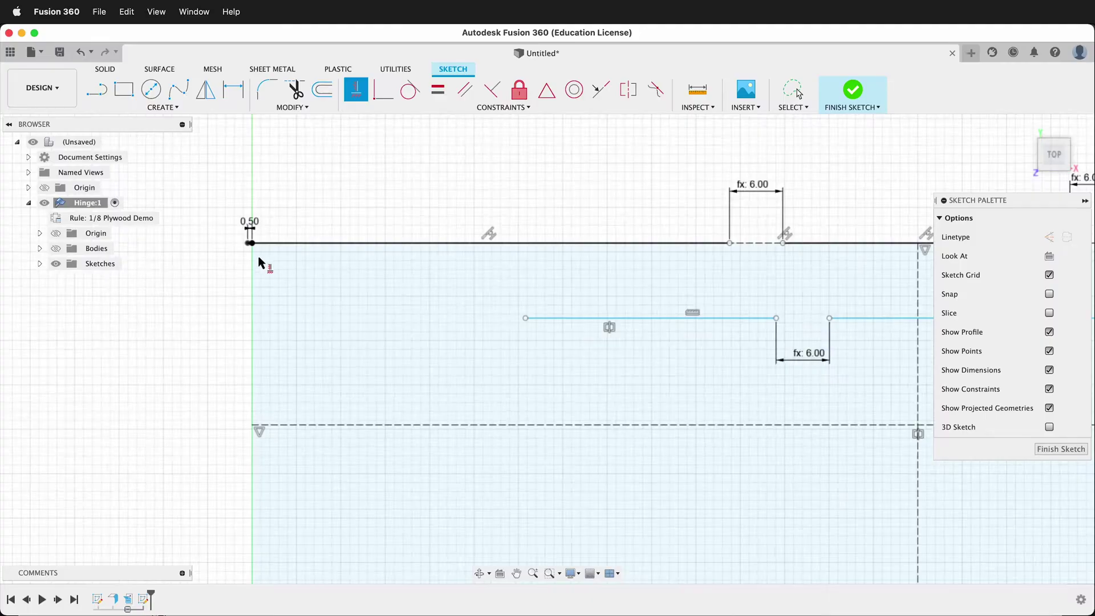
{"action": "scroll", "coordinate": [252, 242], "scroll_direction": "up", "scroll_amount": 4}
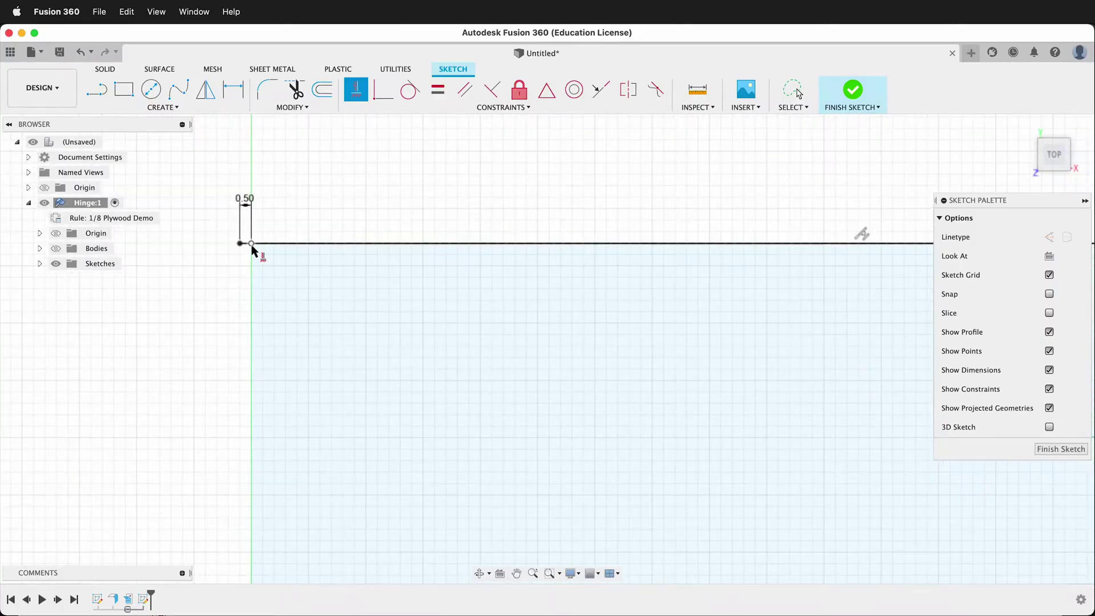
{"action": "left_click", "coordinate": [251, 245]}
{"action": "scroll", "coordinate": [354, 393], "scroll_direction": "down", "scroll_amount": 3}
{"action": "scroll", "coordinate": [355, 394], "scroll_direction": "down", "scroll_amount": 2}
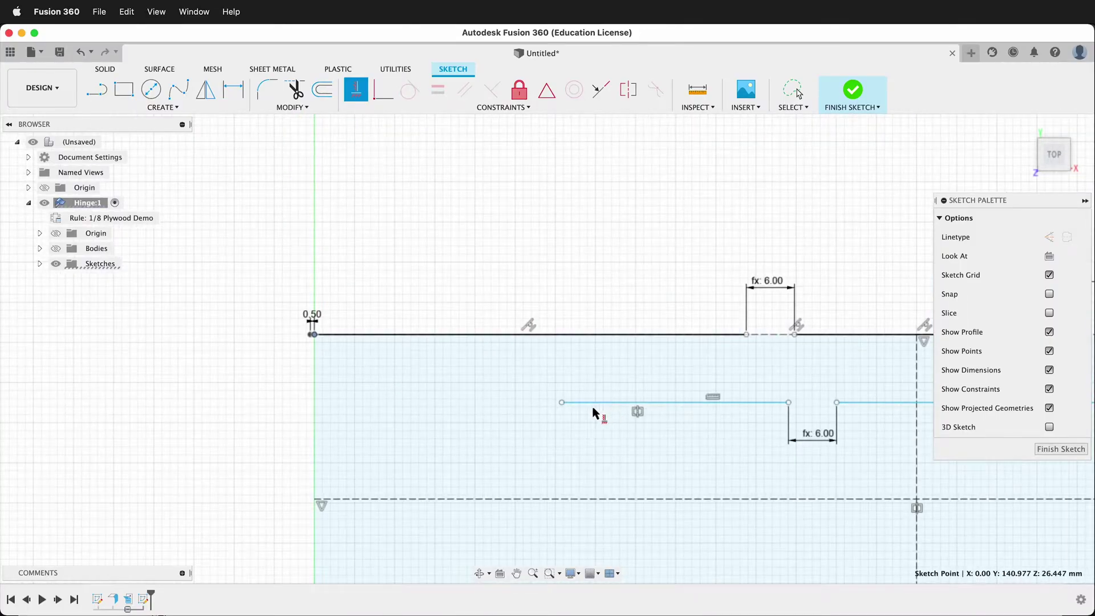
{"action": "left_click", "coordinate": [562, 403]}
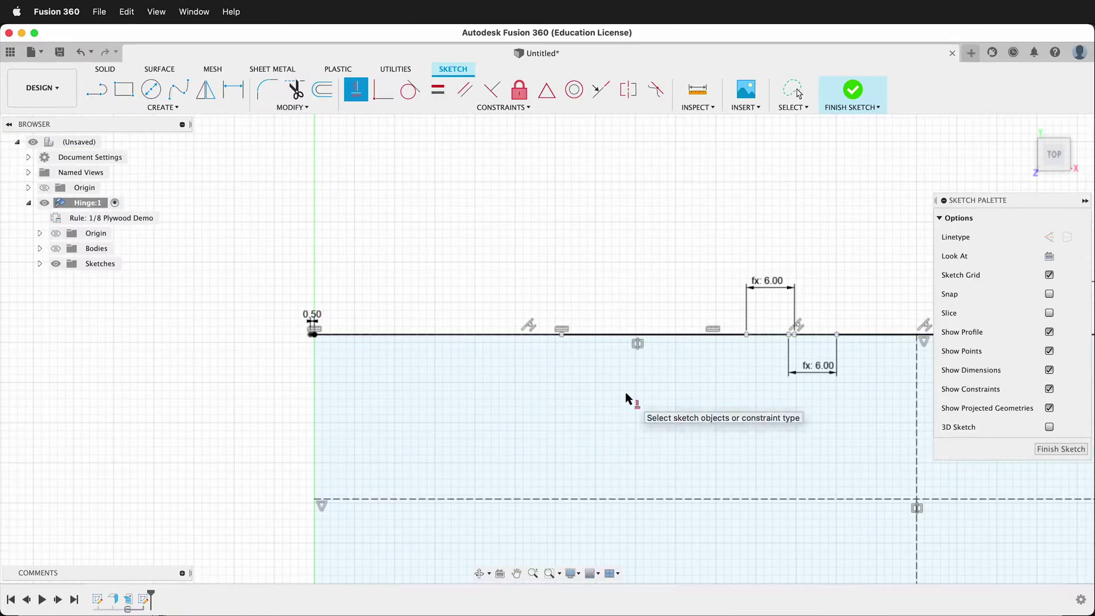
{"action": "key", "text": "Escape"}
{"action": "key", "text": "super+z"}
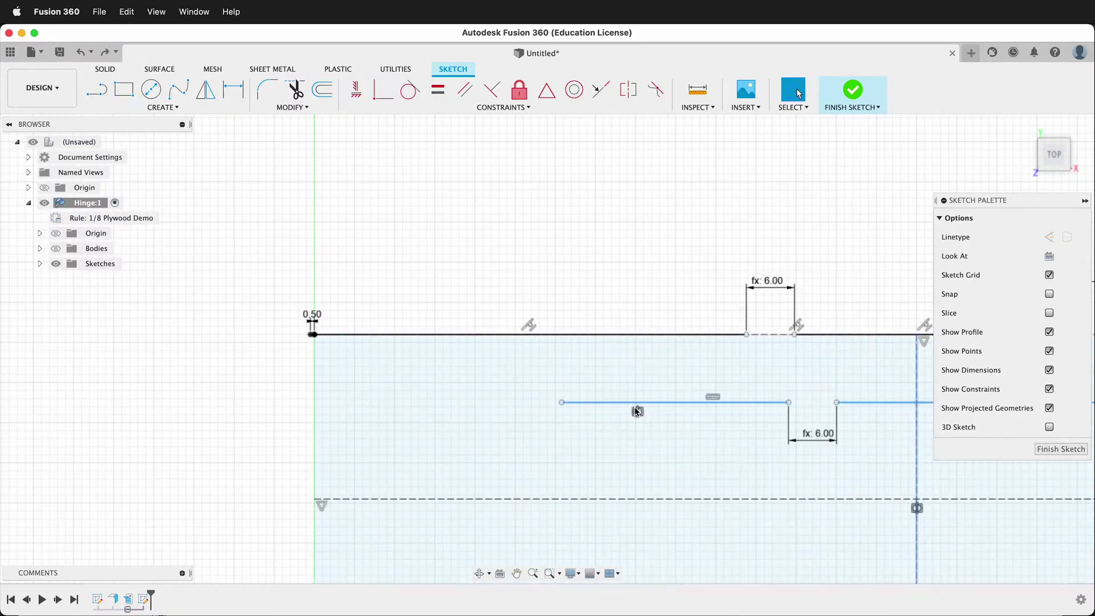
Extend the lower left line to the bend area's left edge and constrain its outer endpoint vertically to the upper left corner point
{"action": "left_click", "coordinate": [526, 406]}
{"action": "left_click_drag", "start_coordinate": [526, 407], "coordinate": [315, 403]}
{"action": "key", "text": "Return"}
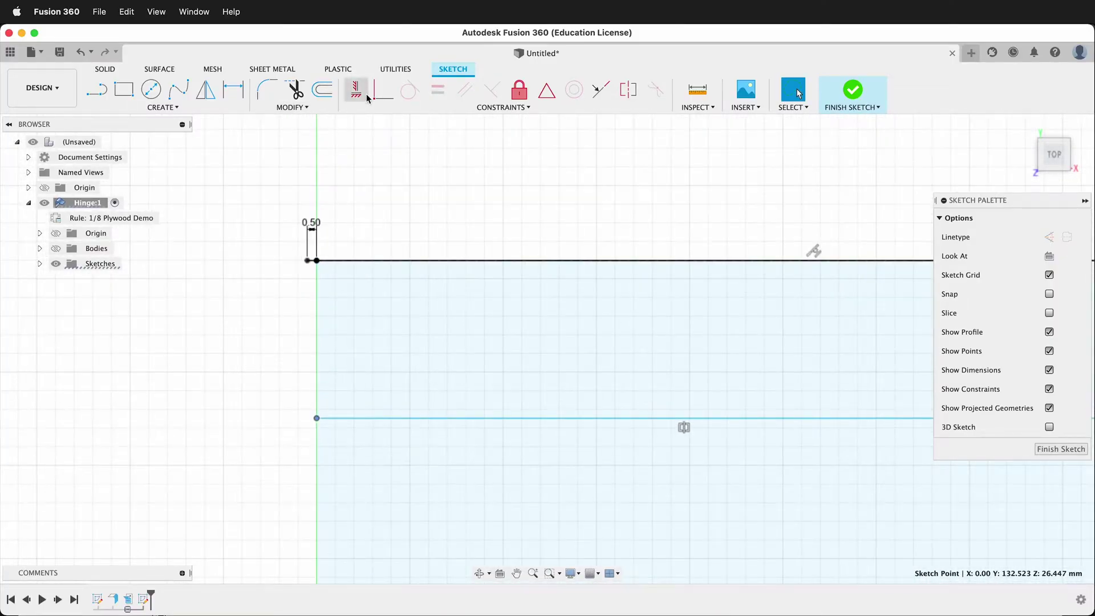
{"action": "left_click", "coordinate": [316, 260]}
{"action": "left_click", "coordinate": [316, 419]}
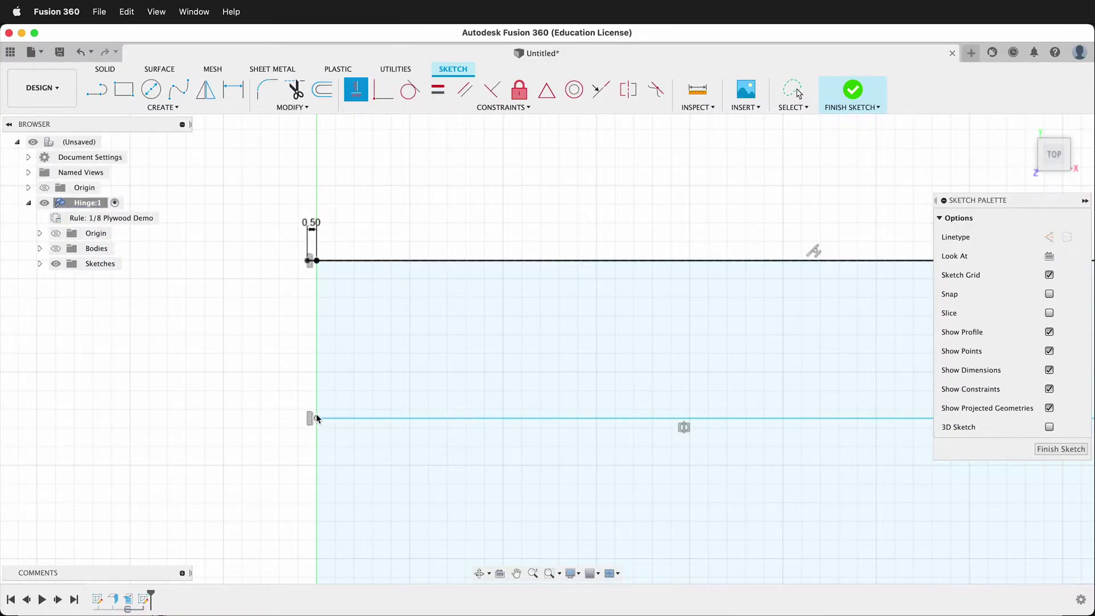
Move the lower gap to straddle the vertical centreline and shift the upper left gap outward
{"action": "scroll", "coordinate": [228, 359], "scroll_direction": "down", "scroll_amount": 5}
{"action": "scroll", "coordinate": [224, 366], "scroll_direction": "down", "scroll_amount": 3}
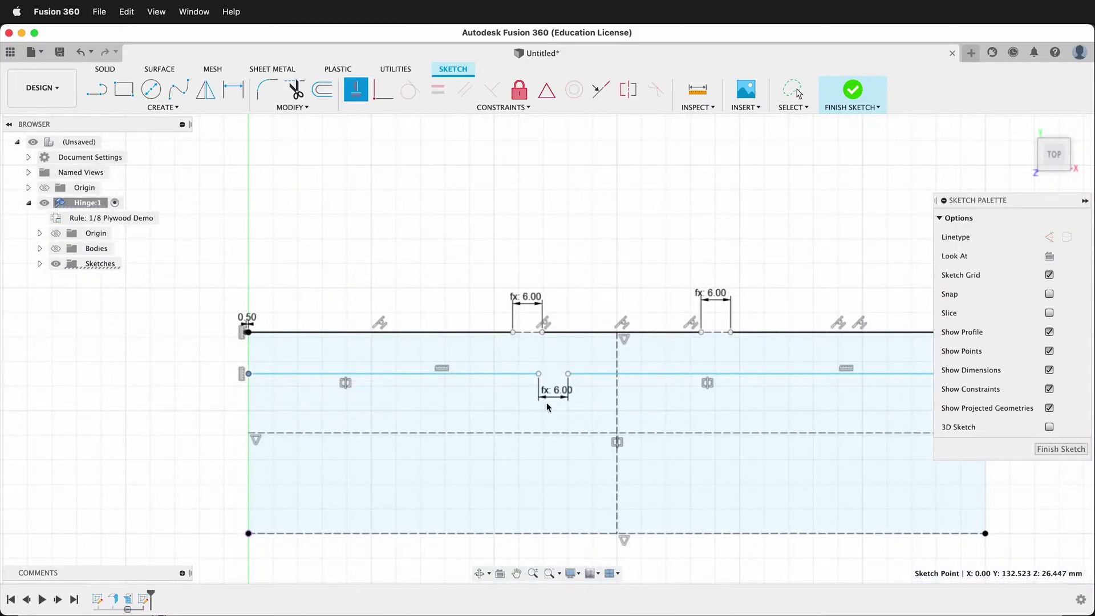
{"action": "key", "text": "Escape"}
{"action": "mouse_move", "coordinate": [570, 376]}
{"action": "left_mouse_down"}
{"action": "mouse_move", "coordinate": [631, 379]}
{"action": "mouse_move", "coordinate": [562, 371]}
{"action": "left_mouse_up"}
{"action": "scroll", "coordinate": [630, 377], "scroll_direction": "up", "scroll_amount": 4}
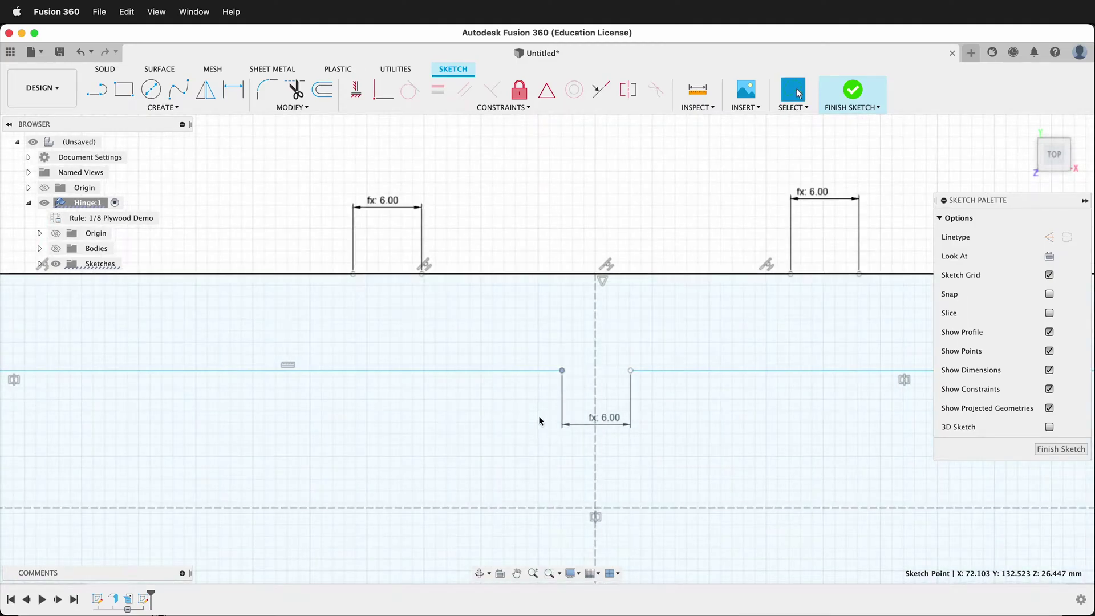
{"action": "scroll", "coordinate": [490, 425], "scroll_direction": "down", "scroll_amount": 2}
{"action": "scroll", "coordinate": [503, 432], "scroll_direction": "down", "scroll_amount": 1}
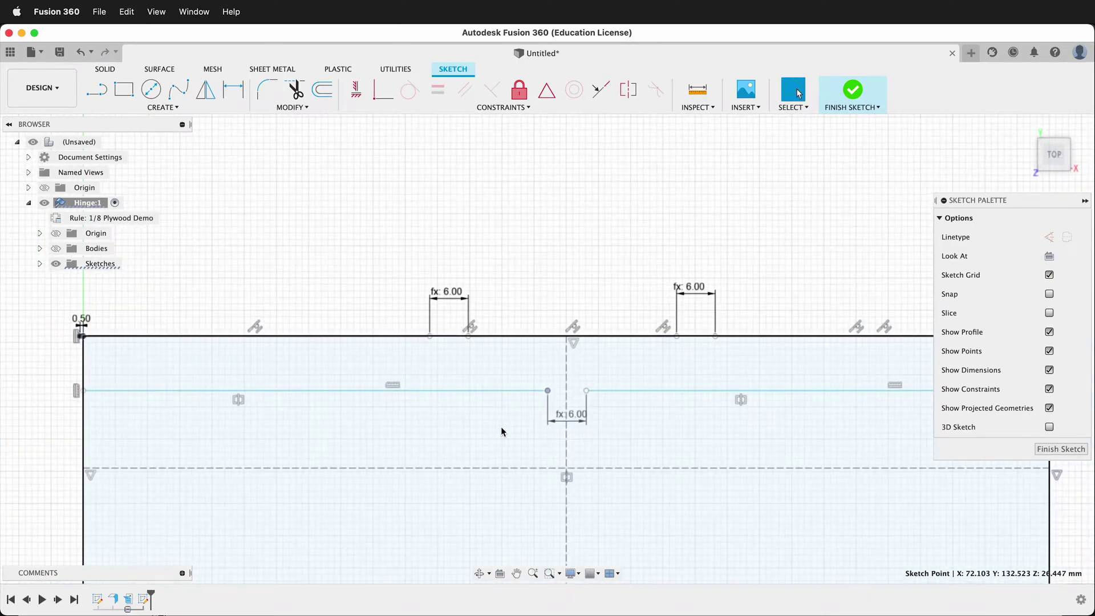
{"action": "left_click_drag", "start_coordinate": [447, 393], "coordinate": [407, 336]}
{"action": "left_click", "coordinate": [472, 337]}
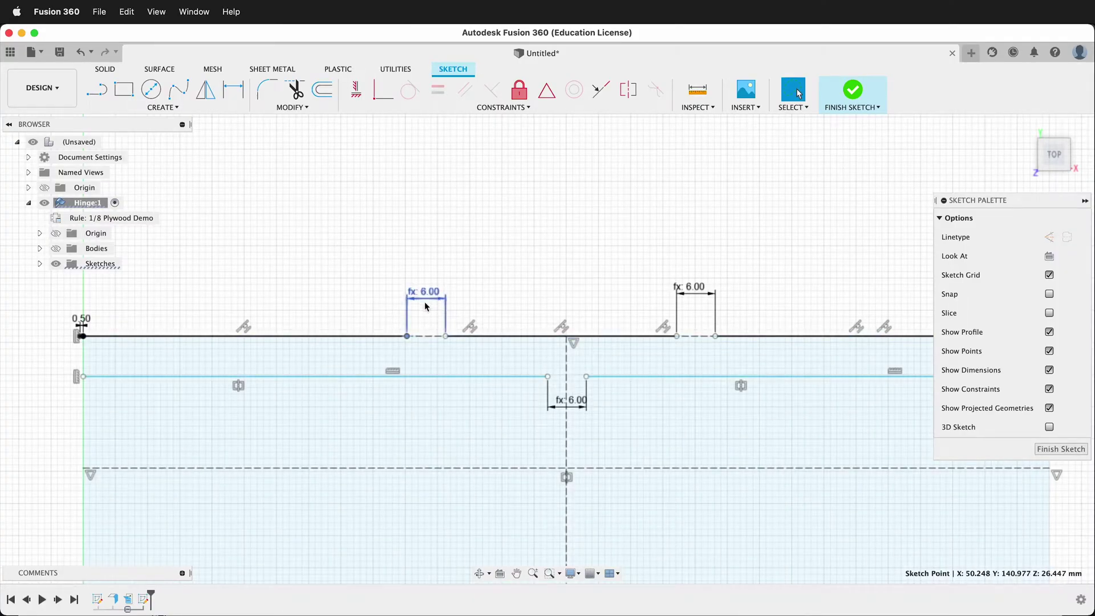
Sketch two construction lines joining the lower left line's midpoint to both ends of the upper left gap
{"action": "left_click", "coordinate": [1050, 238]}
{"action": "key", "text": "l"}
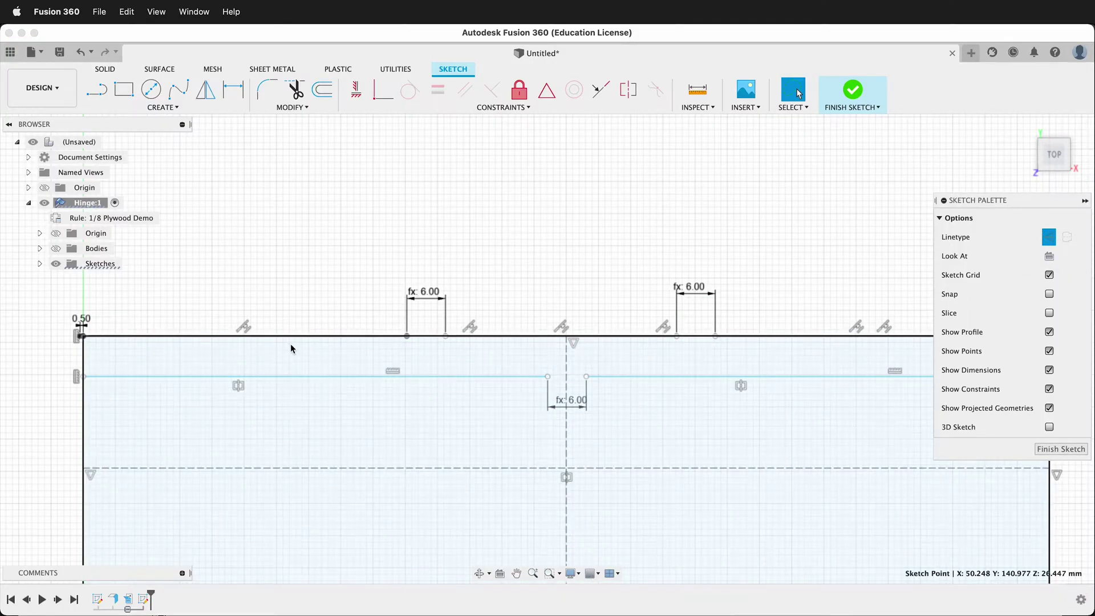
{"action": "left_click", "coordinate": [317, 377]}
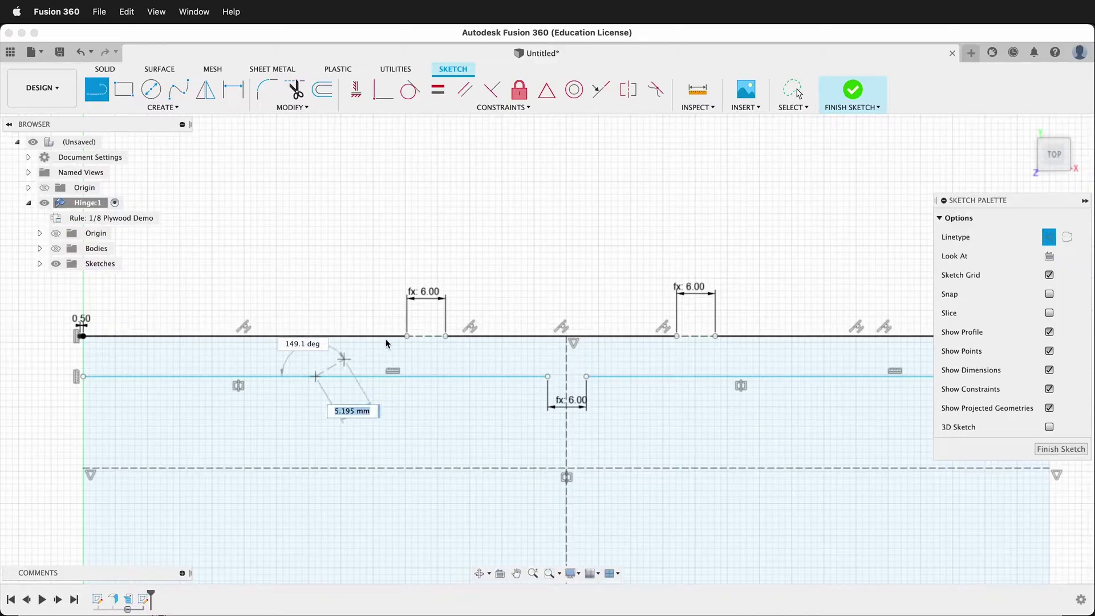
{"action": "left_click", "coordinate": [407, 337]}
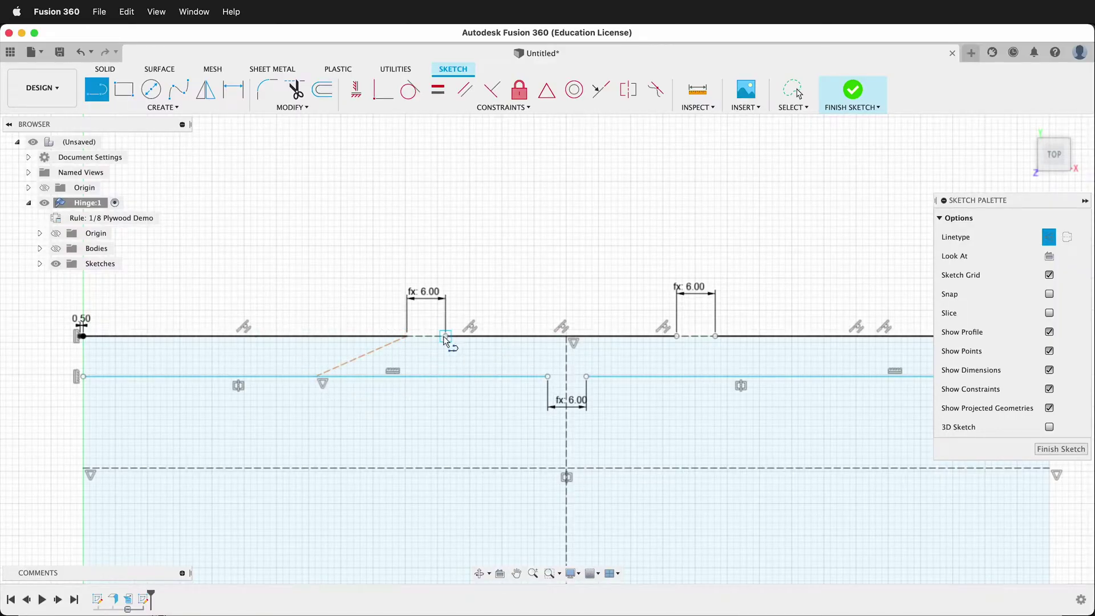
{"action": "left_click", "coordinate": [446, 338]}
{"action": "left_click", "coordinate": [316, 378]}
{"action": "key", "text": "Escape"}
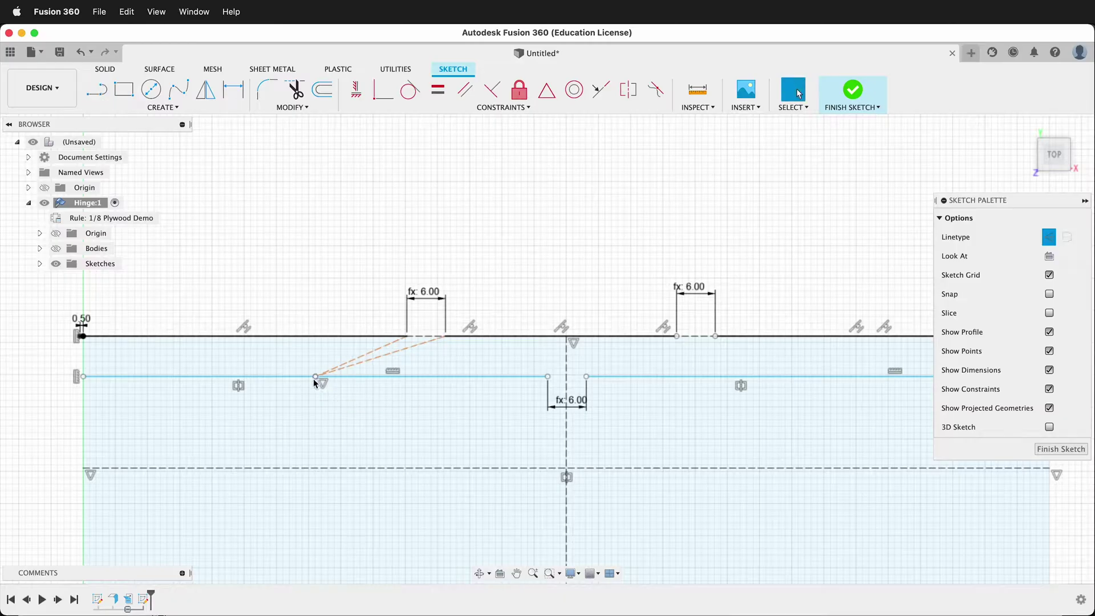
Make the two construction lines at the upper left gap equal in length and pull the lower line back up inside the bend area
{"action": "left_click", "coordinate": [437, 100]}
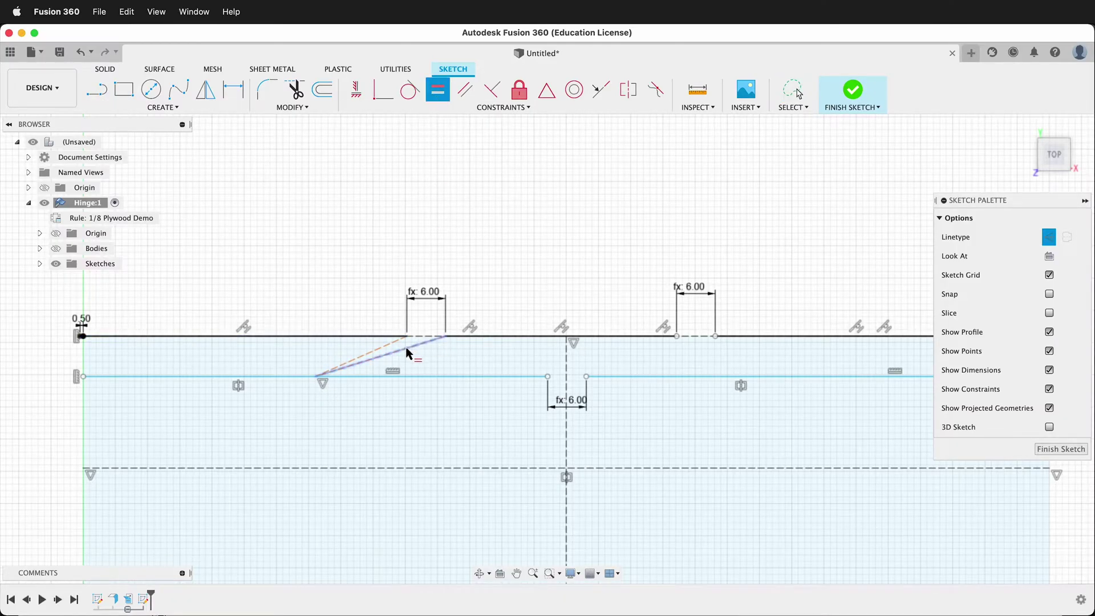
{"action": "left_click", "coordinate": [406, 349]}
{"action": "left_click", "coordinate": [382, 345]}
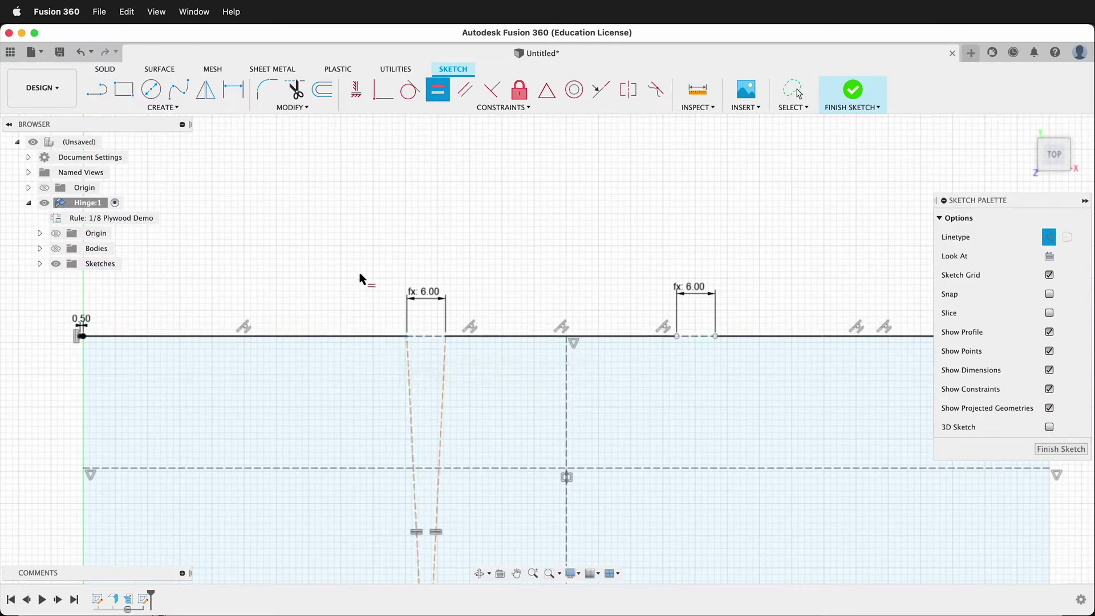
{"action": "scroll", "coordinate": [362, 298], "scroll_direction": "down", "scroll_amount": 5}
{"action": "key", "text": "Escape"}
{"action": "mouse_move", "coordinate": [361, 412]}
{"action": "left_mouse_down"}
{"action": "mouse_move", "coordinate": [348, 304]}
{"action": "mouse_move", "coordinate": [367, 309]}
{"action": "left_mouse_up"}
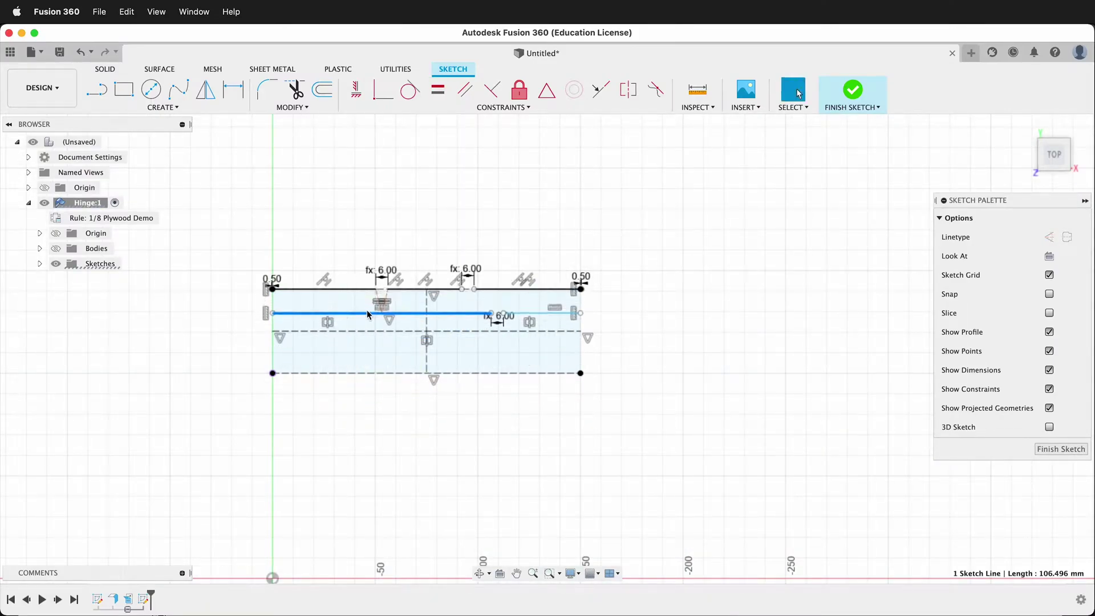
Reposition the lower gap so that it straddles the bend area's vertical centreline again
{"action": "scroll", "coordinate": [485, 303], "scroll_direction": "up", "scroll_amount": 5}
{"action": "left_click_drag", "start_coordinate": [507, 342], "coordinate": [318, 347]}
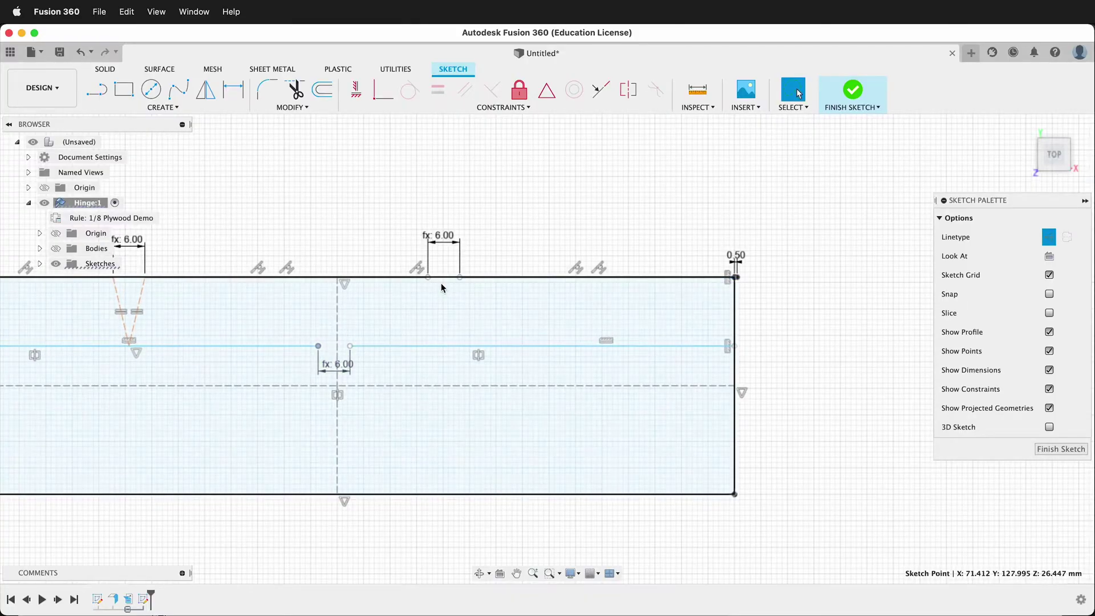
{"action": "scroll", "coordinate": [445, 367], "scroll_direction": "down", "scroll_amount": 5}
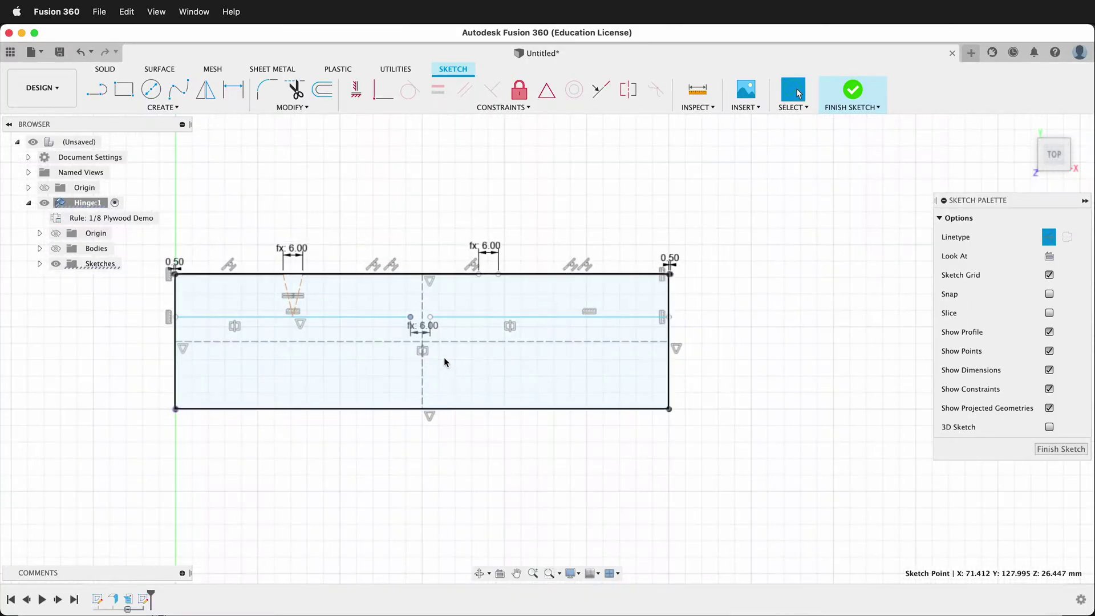
{"action": "scroll", "coordinate": [525, 305], "scroll_direction": "up", "scroll_amount": 6}
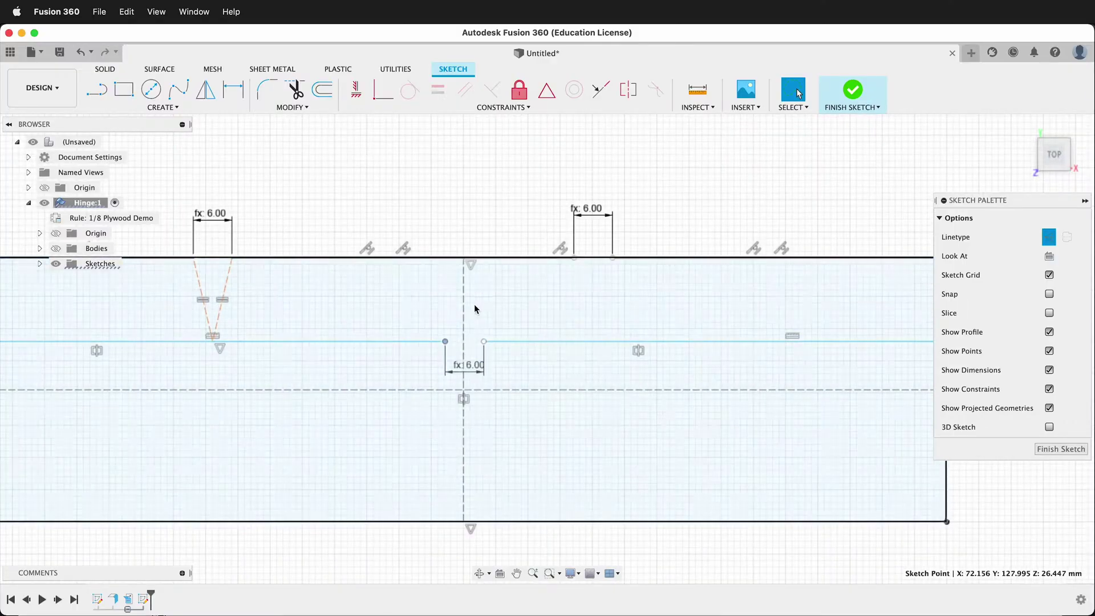
Sketch two construction lines joining both ends of the lower gap to the upper end of the vertical centreline
{"action": "key", "text": "l"}
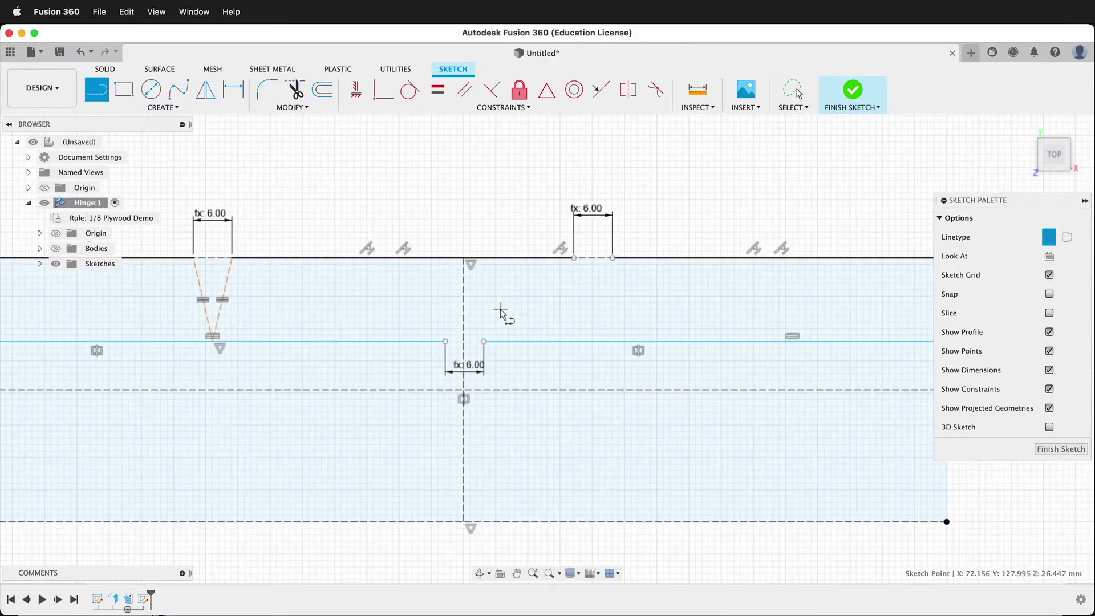
{"action": "left_click", "coordinate": [446, 341]}
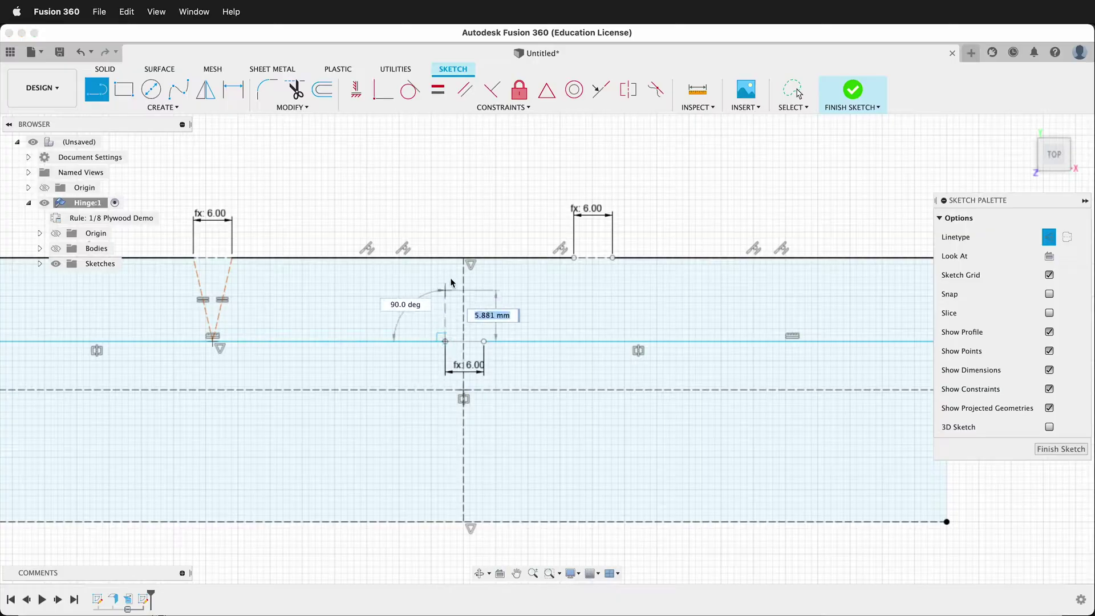
{"action": "left_click", "coordinate": [463, 260]}
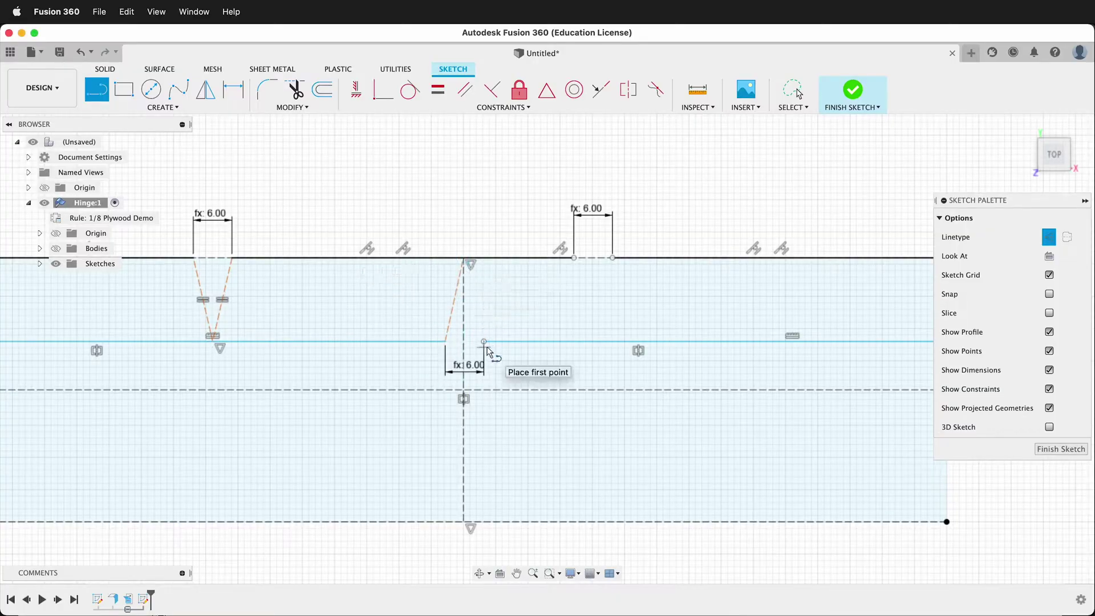
{"action": "left_click", "coordinate": [487, 346]}
{"action": "left_click", "coordinate": [463, 260]}
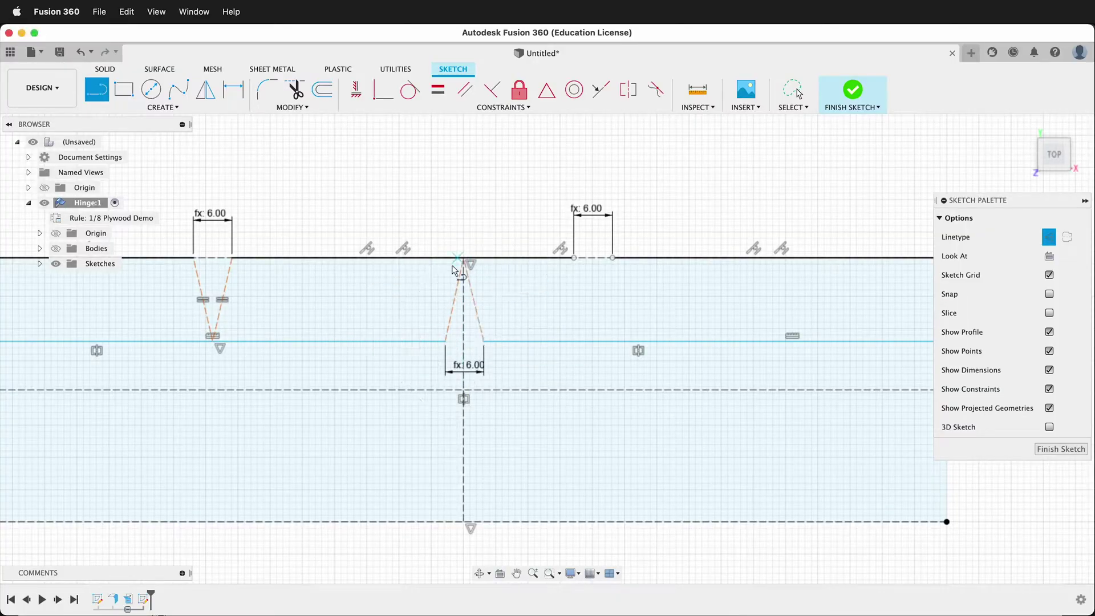
{"action": "key", "text": "Escape"}
Sketch two construction lines joining both ends of the upper right gap to the lower right line's midpoint
{"action": "scroll", "coordinate": [482, 310], "scroll_direction": "down", "scroll_amount": 3}
{"action": "key", "text": "l"}
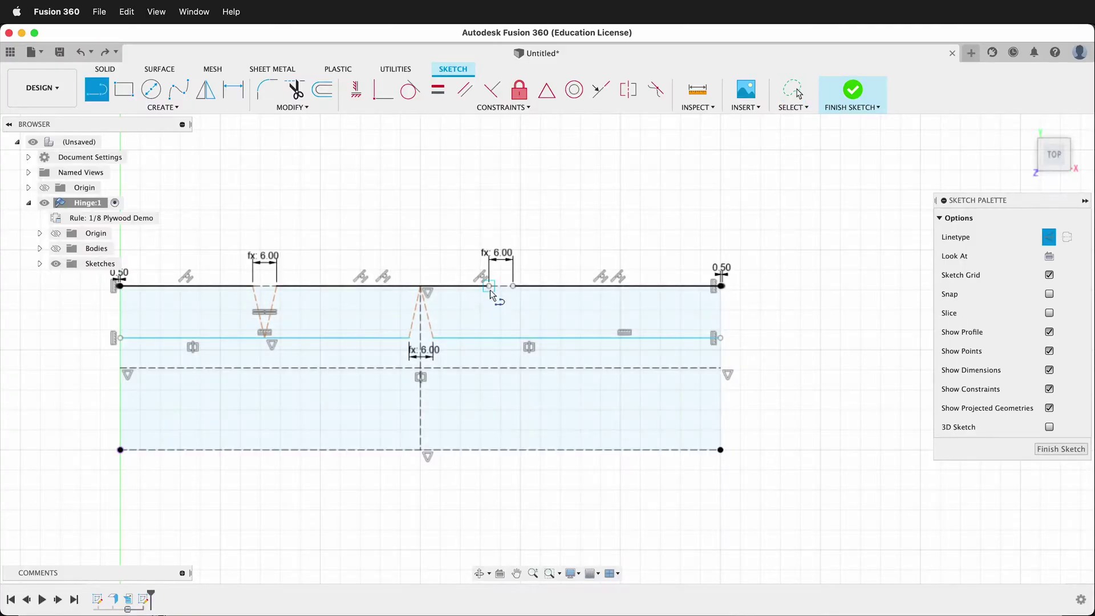
{"action": "left_click", "coordinate": [490, 287]}
{"action": "left_click", "coordinate": [583, 343]}
{"action": "left_click", "coordinate": [514, 287]}
{"action": "left_click", "coordinate": [577, 337]}
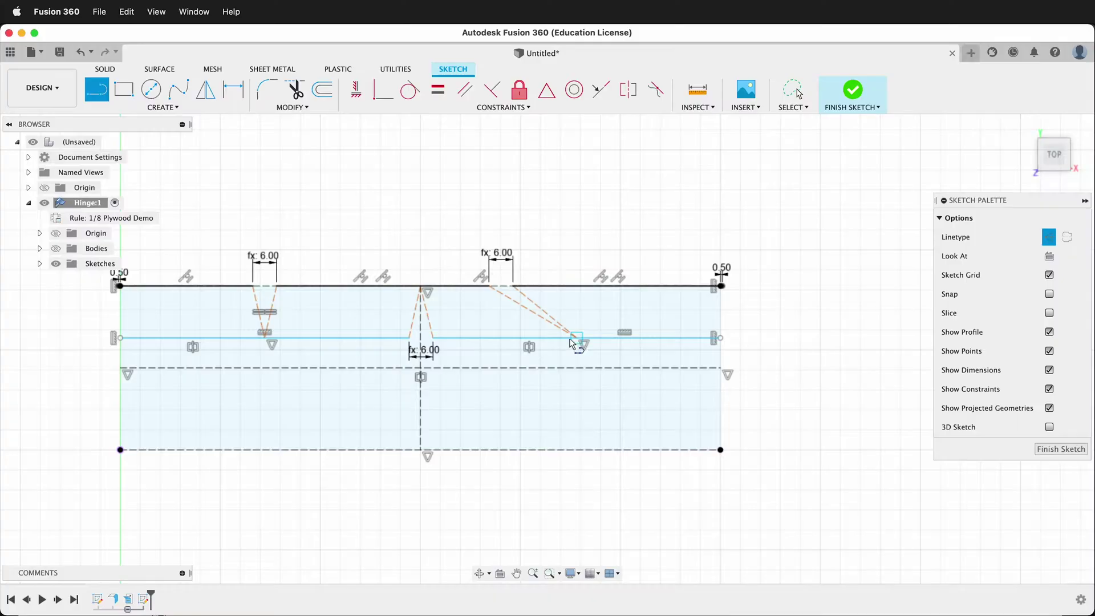
Make the two construction lines at the upper right gap equal in length, and likewise the two at the lower gap
{"action": "key", "text": "Escape"}
{"action": "left_click", "coordinate": [438, 90]}
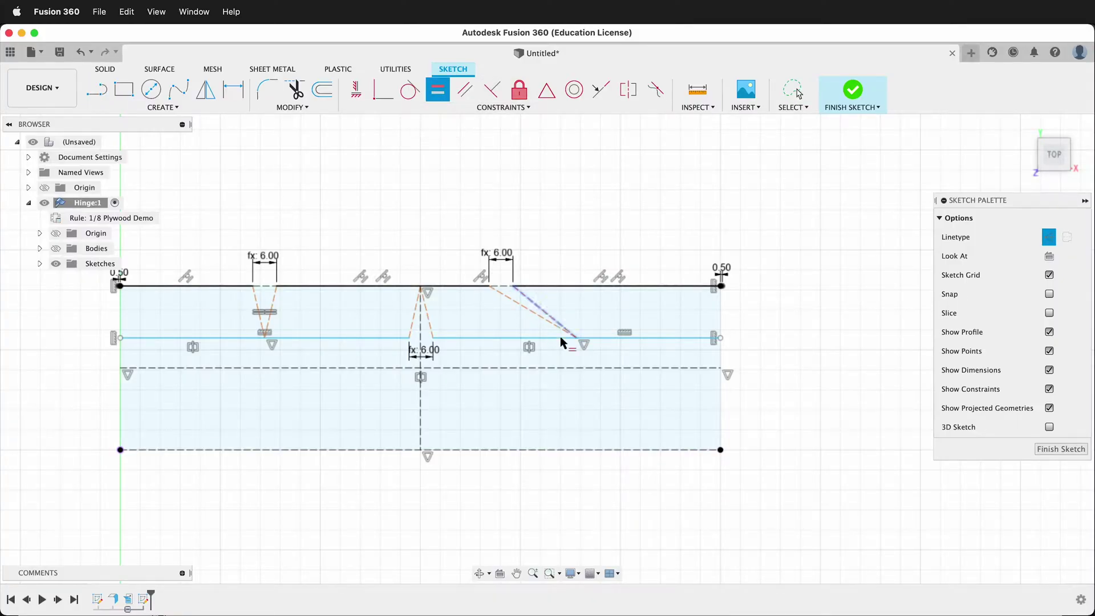
{"action": "scroll", "coordinate": [548, 325], "scroll_direction": "up", "scroll_amount": 2}
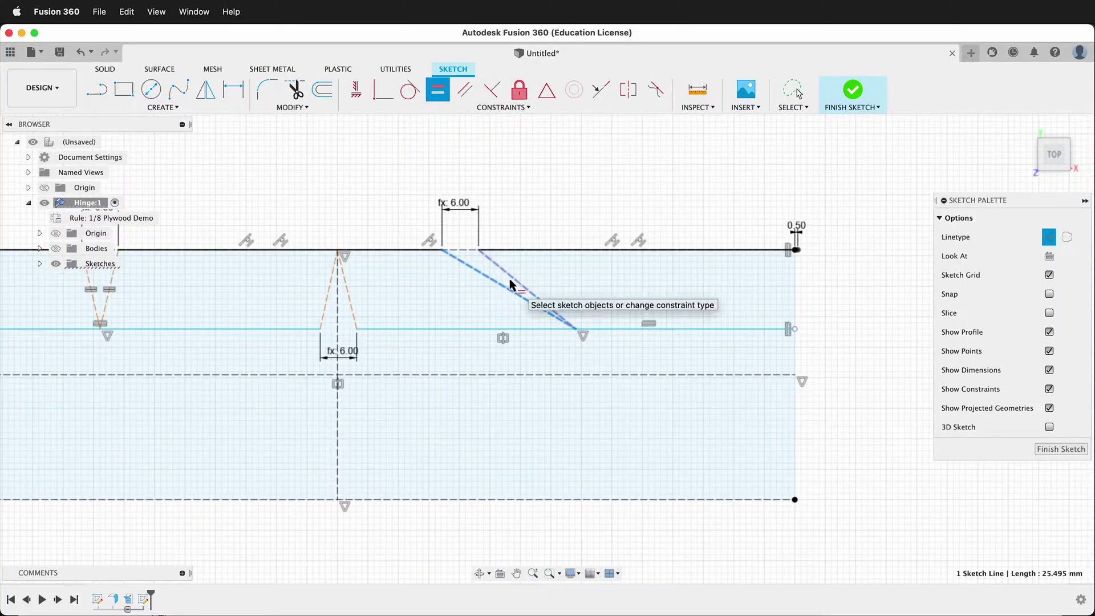
{"action": "left_click", "coordinate": [509, 286]}
{"action": "scroll", "coordinate": [489, 255], "scroll_direction": "down", "scroll_amount": 4}
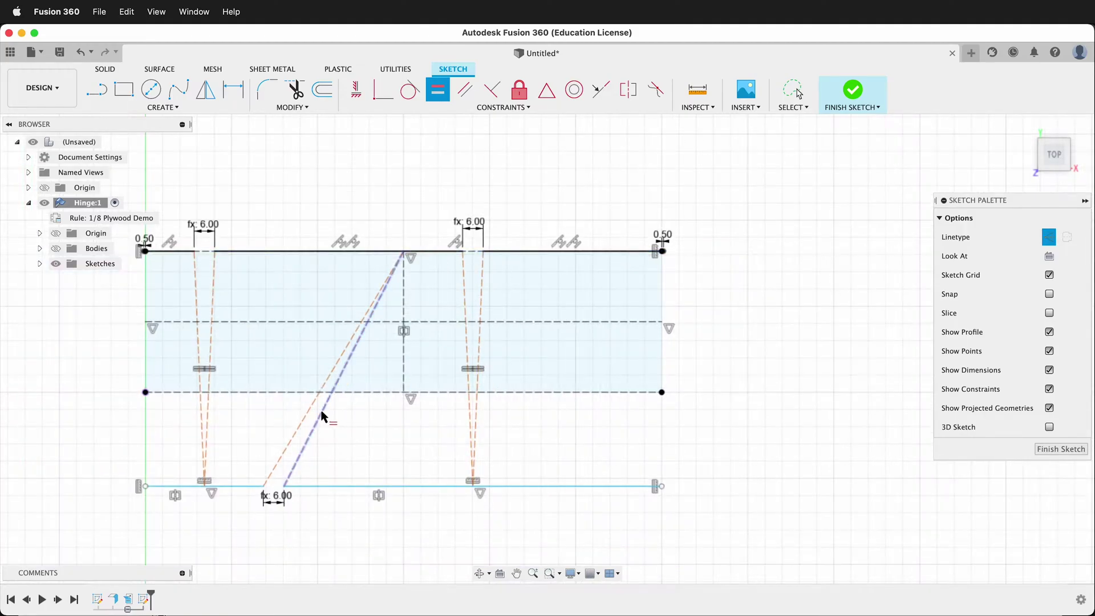
{"action": "left_click", "coordinate": [307, 408]}
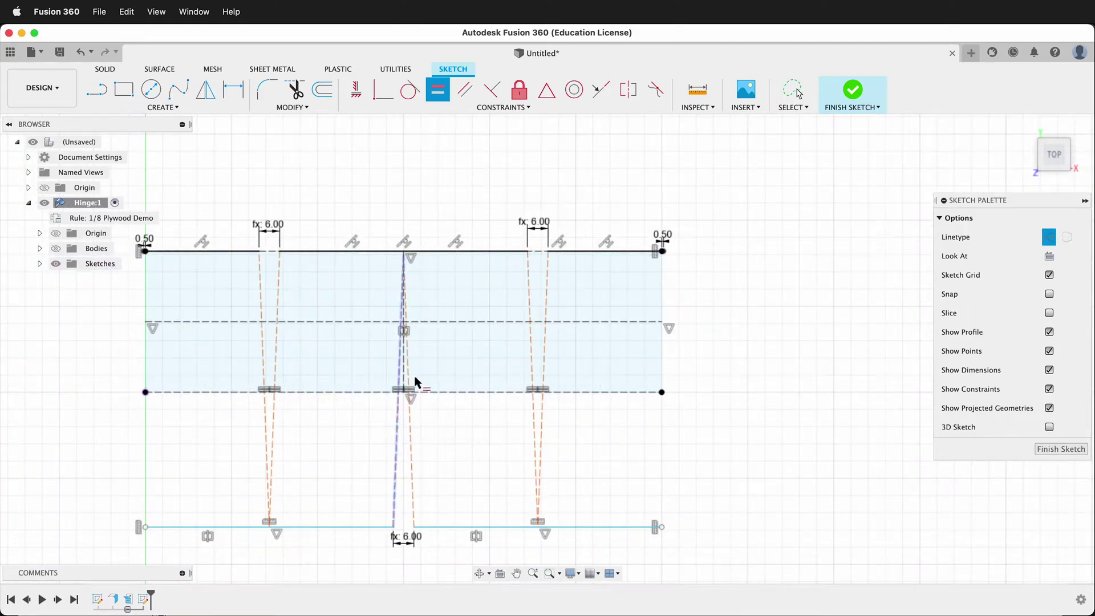
Pull the lower cut line back up inside the bend area, close beneath the upper edge line
{"action": "key", "text": "Escape"}
{"action": "left_click_drag", "start_coordinate": [502, 527], "coordinate": [510, 273]}
{"action": "scroll", "coordinate": [378, 238], "scroll_direction": "up", "scroll_amount": 5}
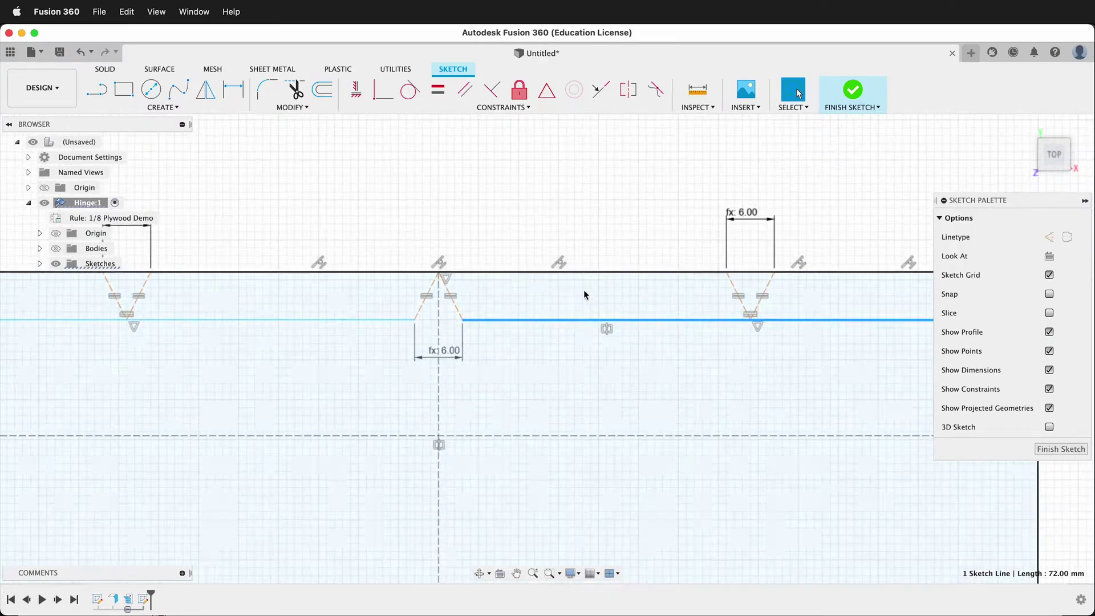
{"action": "mouse_move", "coordinate": [559, 323]}
{"action": "left_mouse_down"}
{"action": "mouse_move", "coordinate": [557, 293]}
{"action": "mouse_move", "coordinate": [561, 304]}
{"action": "left_mouse_up"}
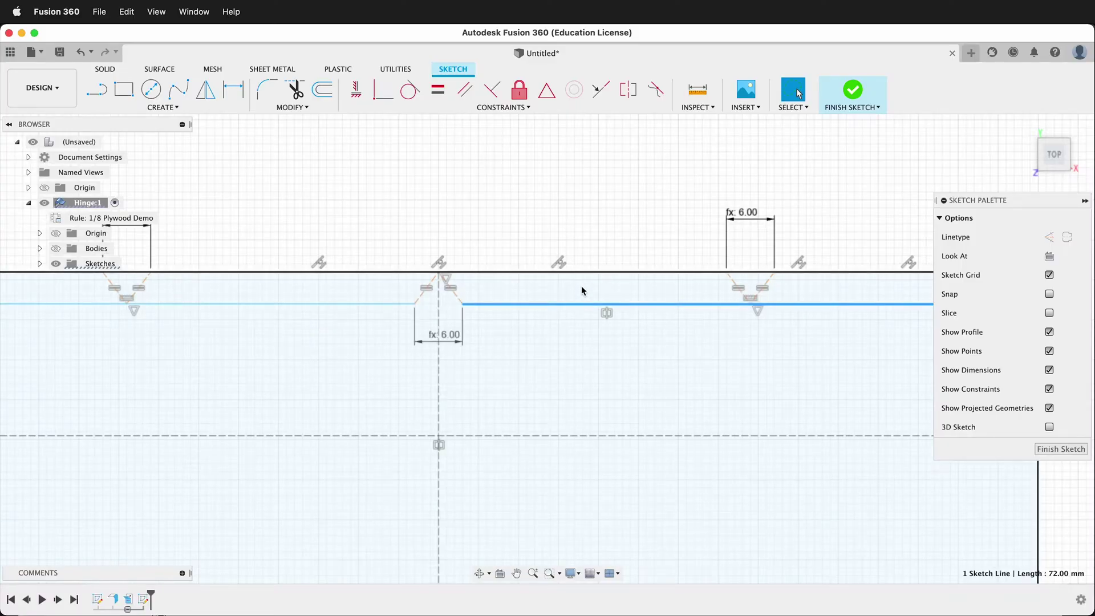
{"action": "scroll", "coordinate": [581, 286], "scroll_direction": "down", "scroll_amount": 4}
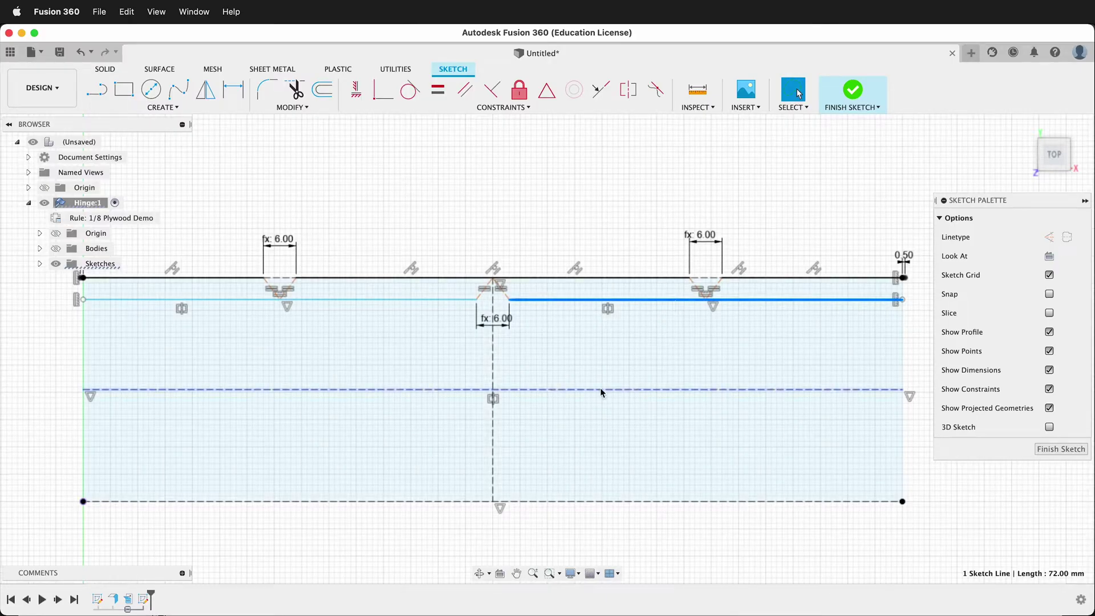
{"action": "scroll", "coordinate": [599, 433], "scroll_direction": "down", "scroll_amount": 2}
{"action": "scroll", "coordinate": [243, 350], "scroll_direction": "up", "scroll_amount": 1}
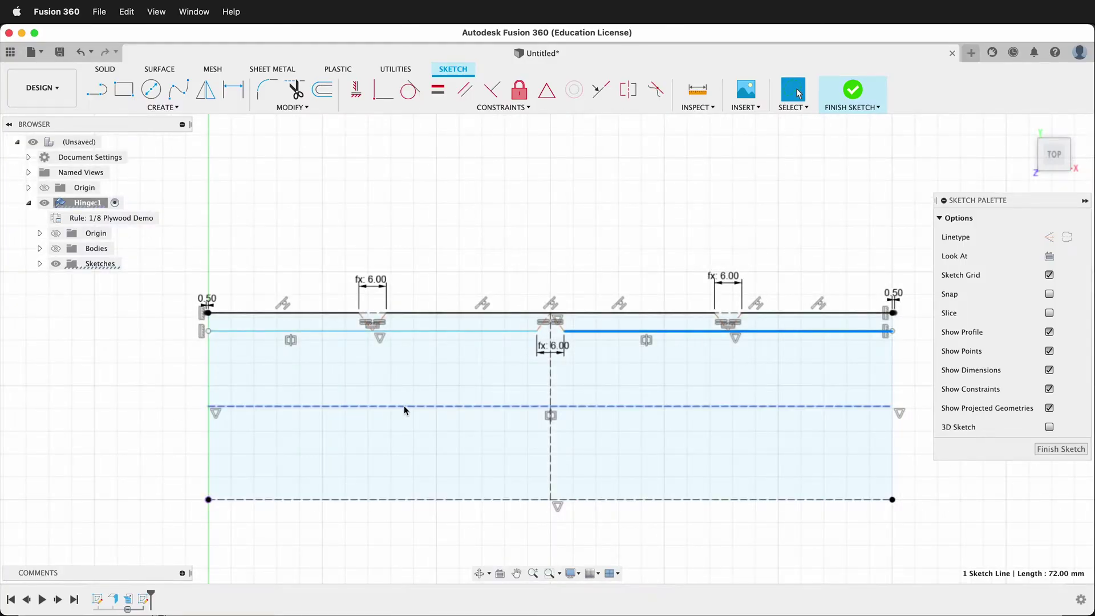
Add a driven dimension for the bend area's full height between its upper-left and lower-left corner points
{"action": "key", "text": "d"}
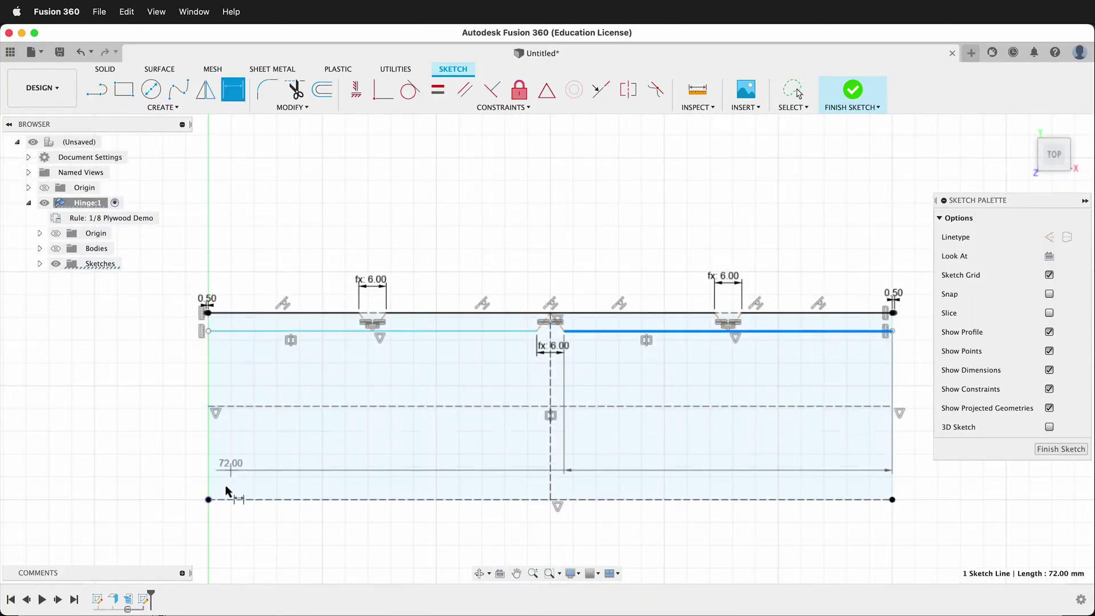
{"action": "scroll", "coordinate": [220, 494], "scroll_direction": "up", "scroll_amount": 5}
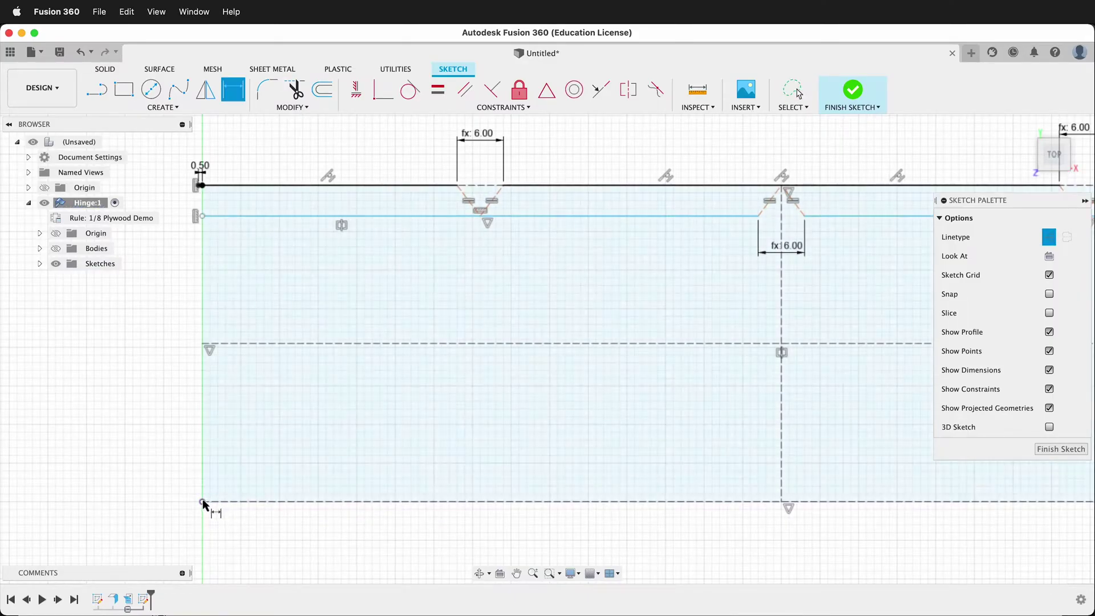
{"action": "scroll", "coordinate": [241, 495], "scroll_direction": "down", "scroll_amount": 5}
{"action": "scroll", "coordinate": [241, 326], "scroll_direction": "up", "scroll_amount": 4}
{"action": "scroll", "coordinate": [223, 334], "scroll_direction": "up", "scroll_amount": 4}
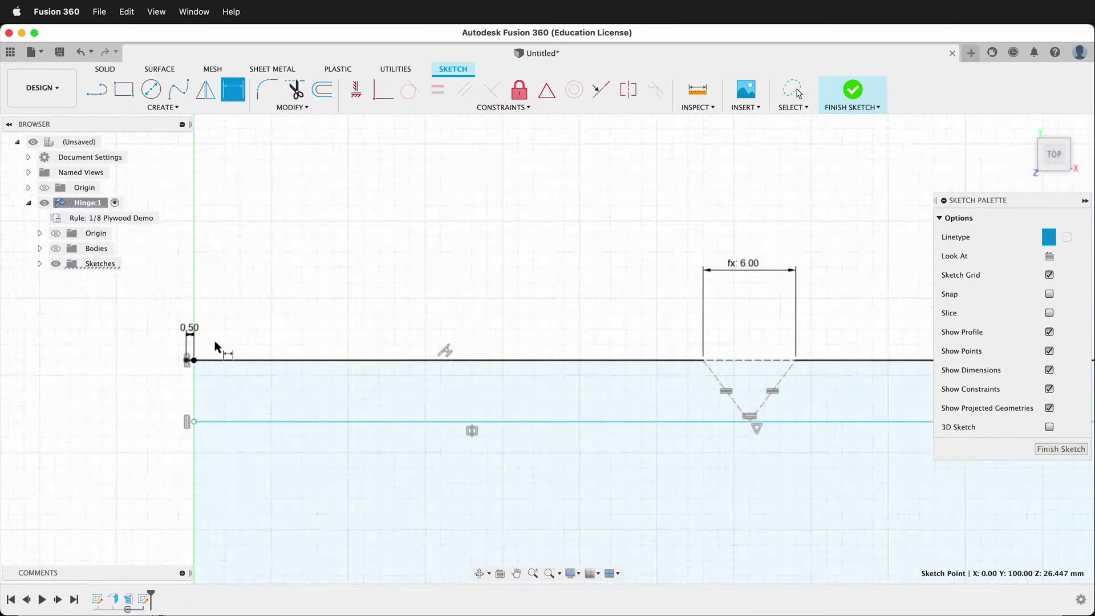
{"action": "scroll", "coordinate": [194, 358], "scroll_direction": "down", "scroll_amount": 4}
{"action": "left_click", "coordinate": [243, 343]}
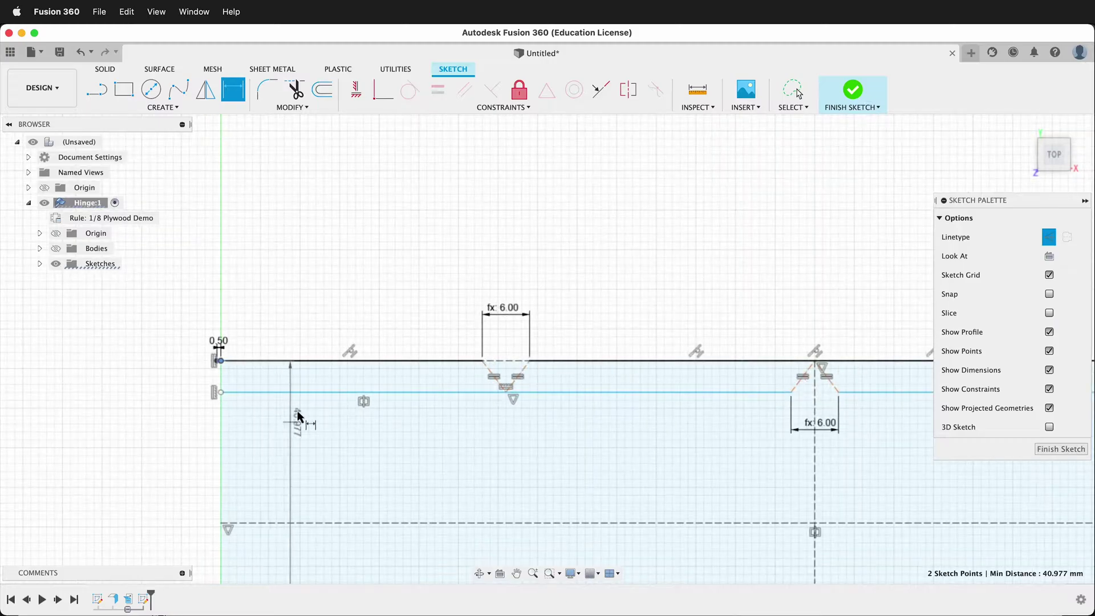
{"action": "scroll", "coordinate": [293, 432], "scroll_direction": "down", "scroll_amount": 3}
{"action": "left_click", "coordinate": [222, 464]}
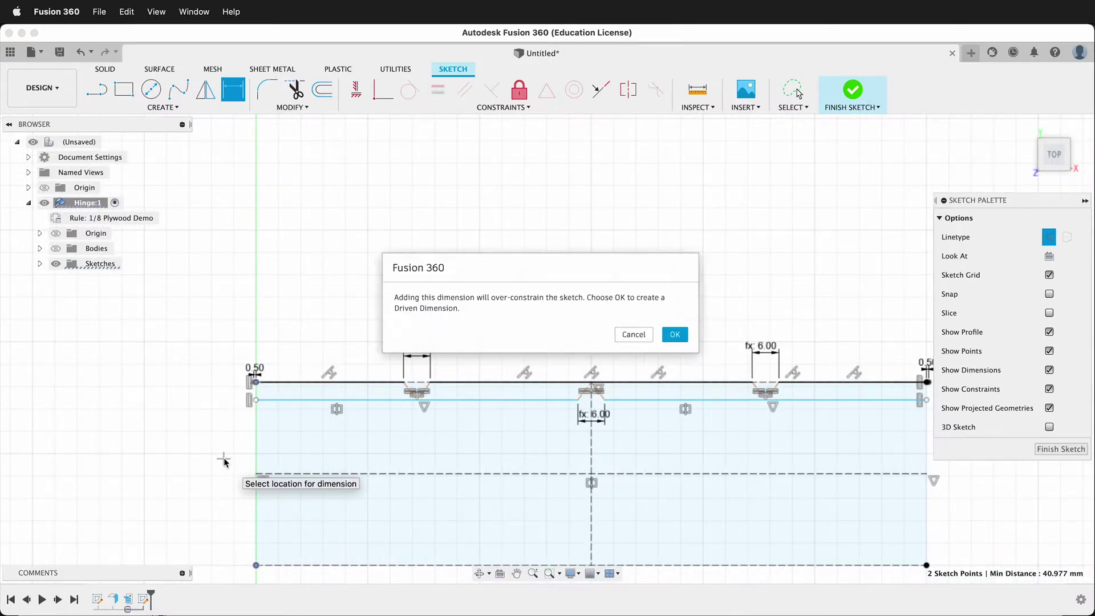
{"action": "left_click", "coordinate": [676, 335]}
{"action": "scroll", "coordinate": [228, 485], "scroll_direction": "up", "scroll_amount": 5}
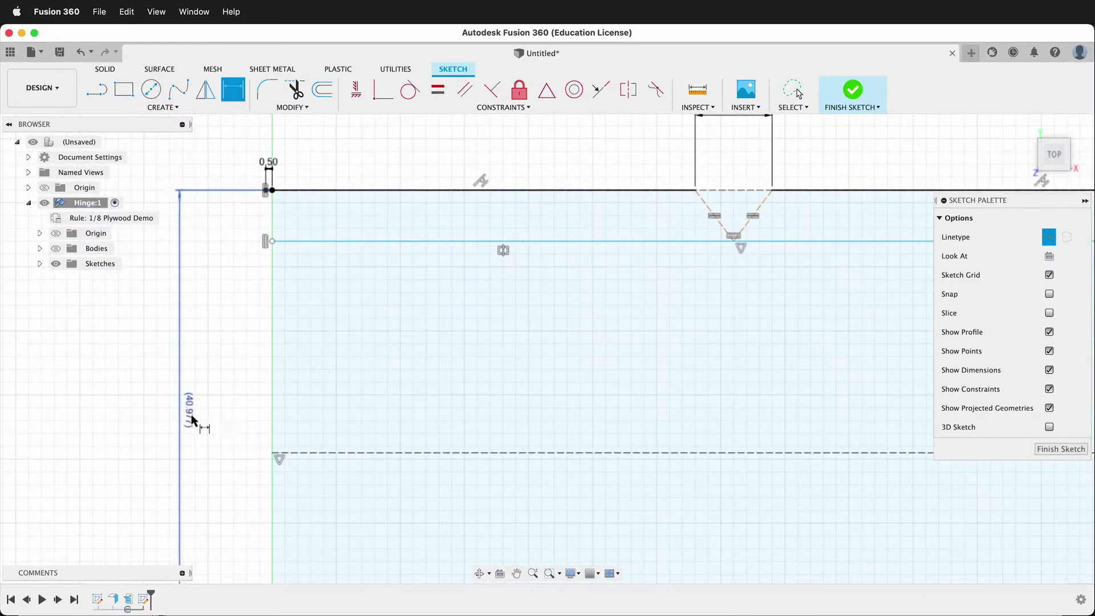
{"action": "scroll", "coordinate": [249, 427], "scroll_direction": "down", "scroll_amount": 3}
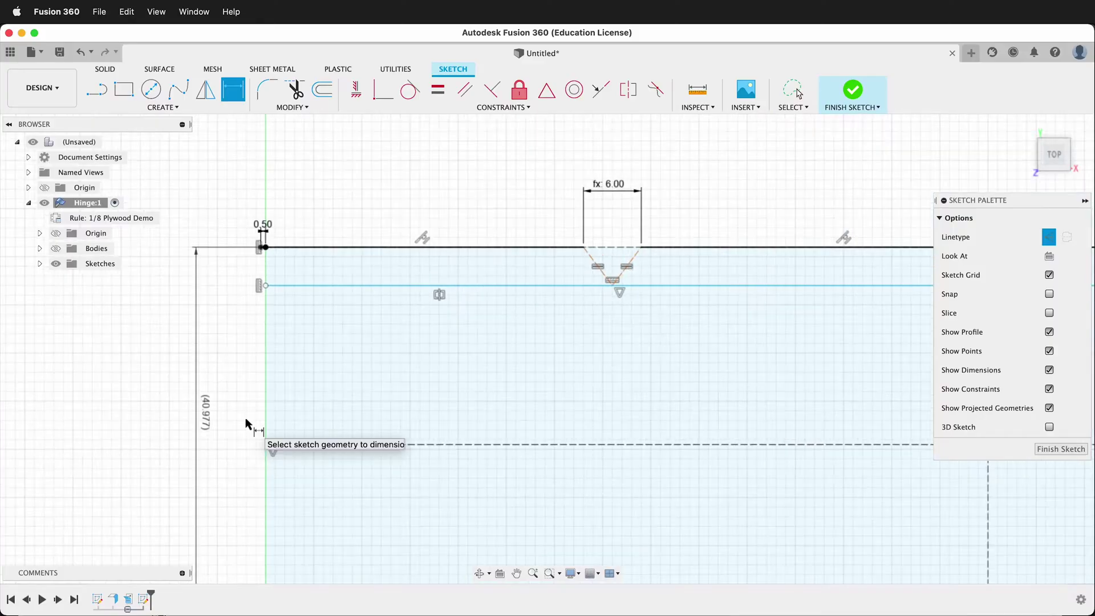
Add a user parameter named hingeheight in mm with the expression 40.977
{"action": "left_click", "coordinate": [292, 107]}
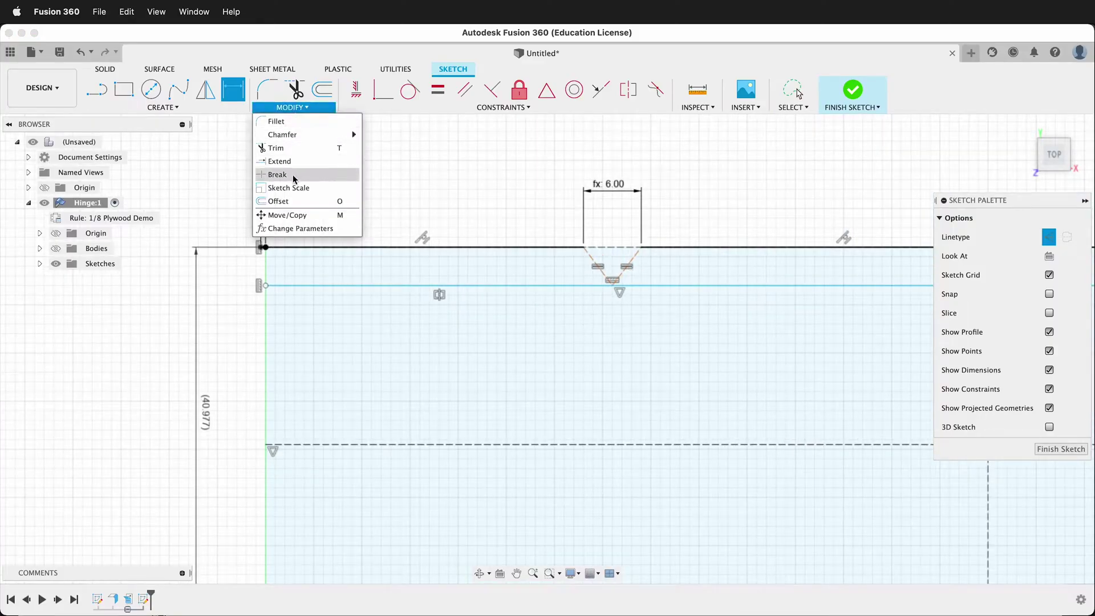
{"action": "left_click", "coordinate": [296, 229]}
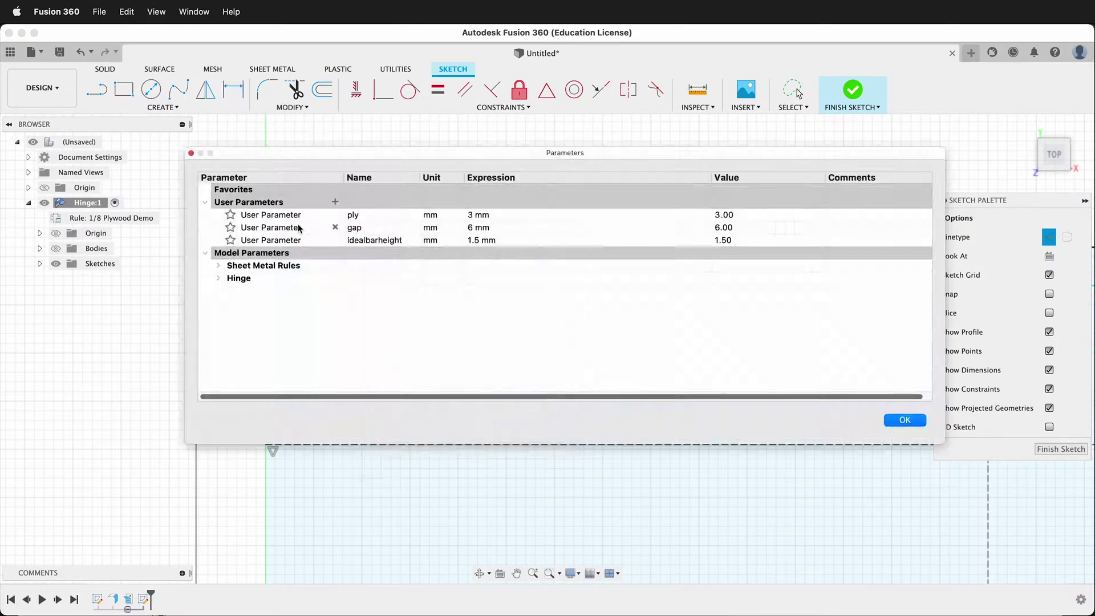
{"action": "left_click", "coordinate": [335, 203]}
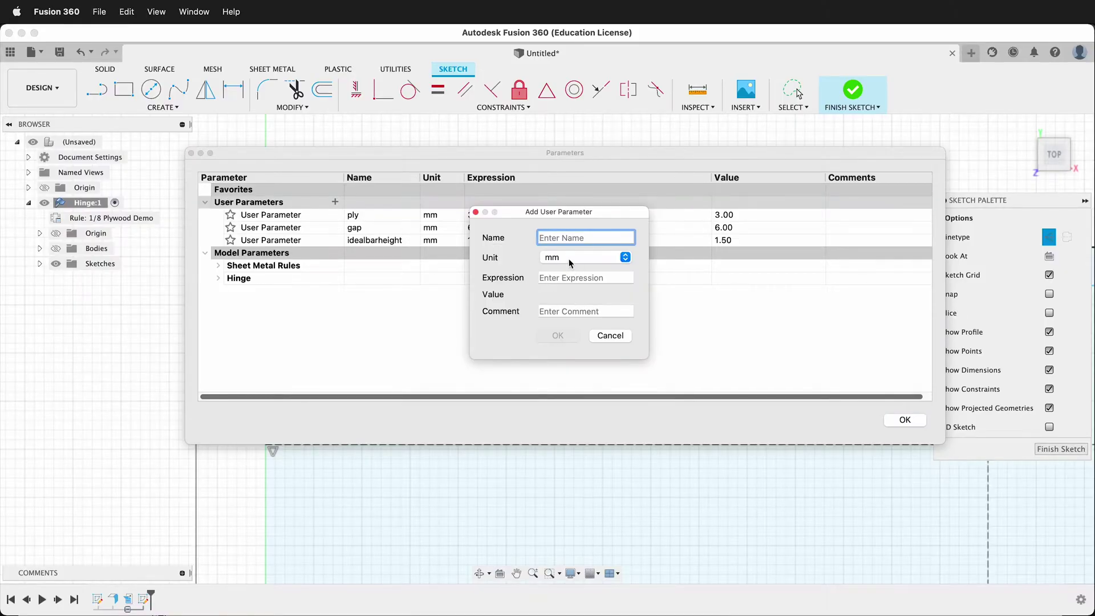
{"action": "type", "text": "hingeheight"}
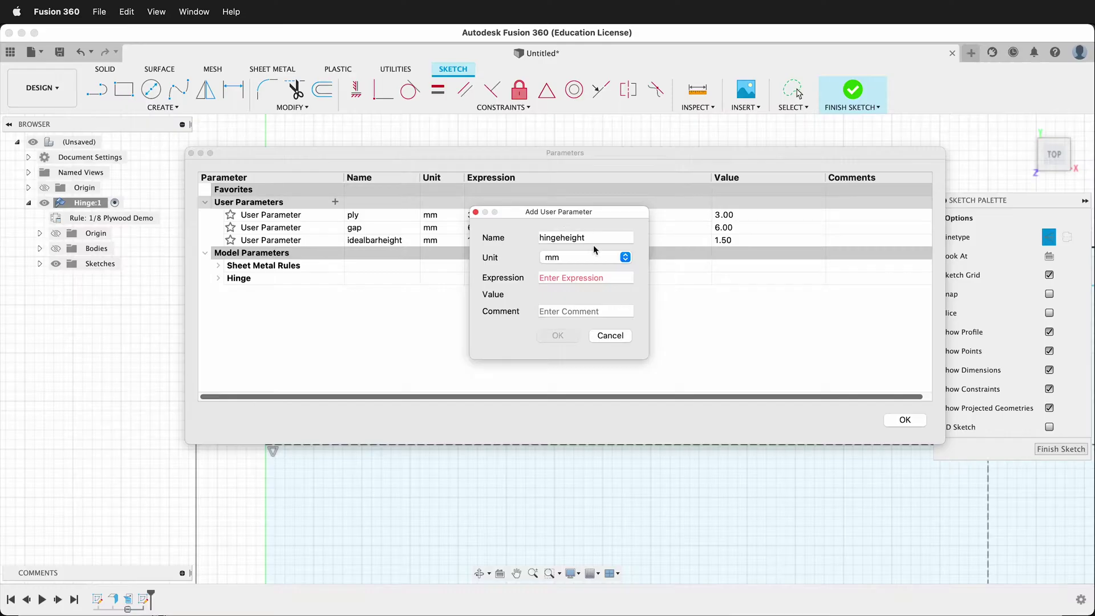
{"action": "left_click_drag", "start_coordinate": [456, 152], "coordinate": [553, 159]}
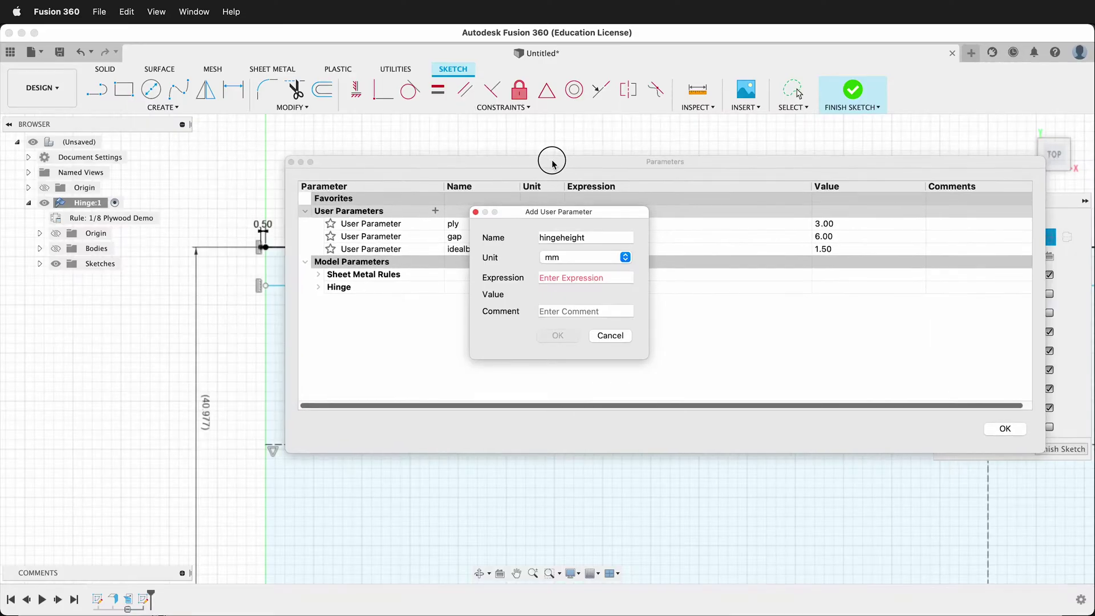
{"action": "left_click", "coordinate": [590, 278]}
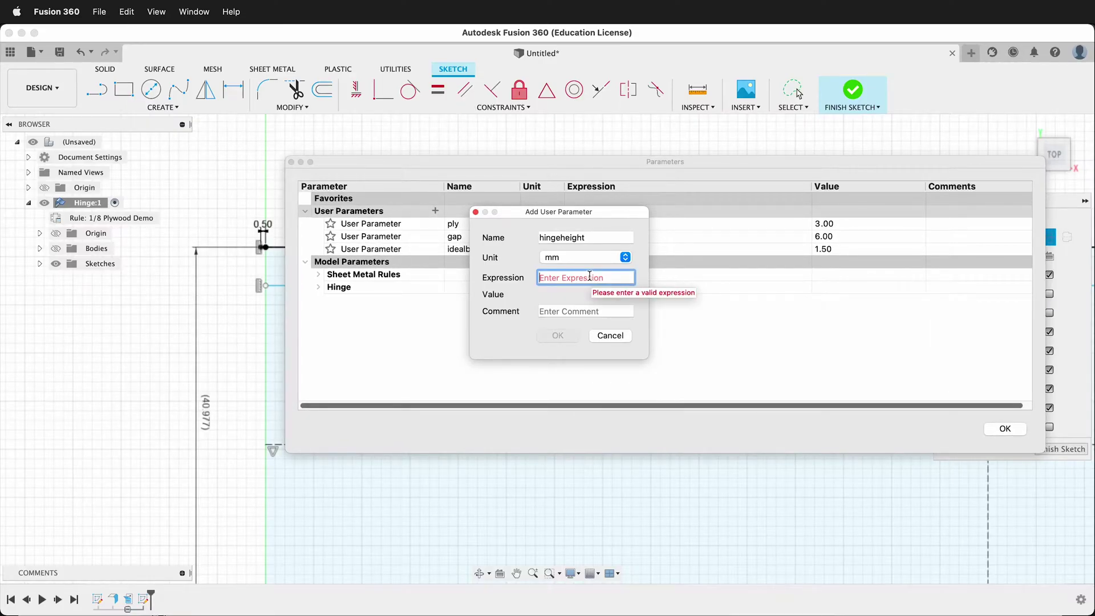
{"action": "type", "text": "40.977"}
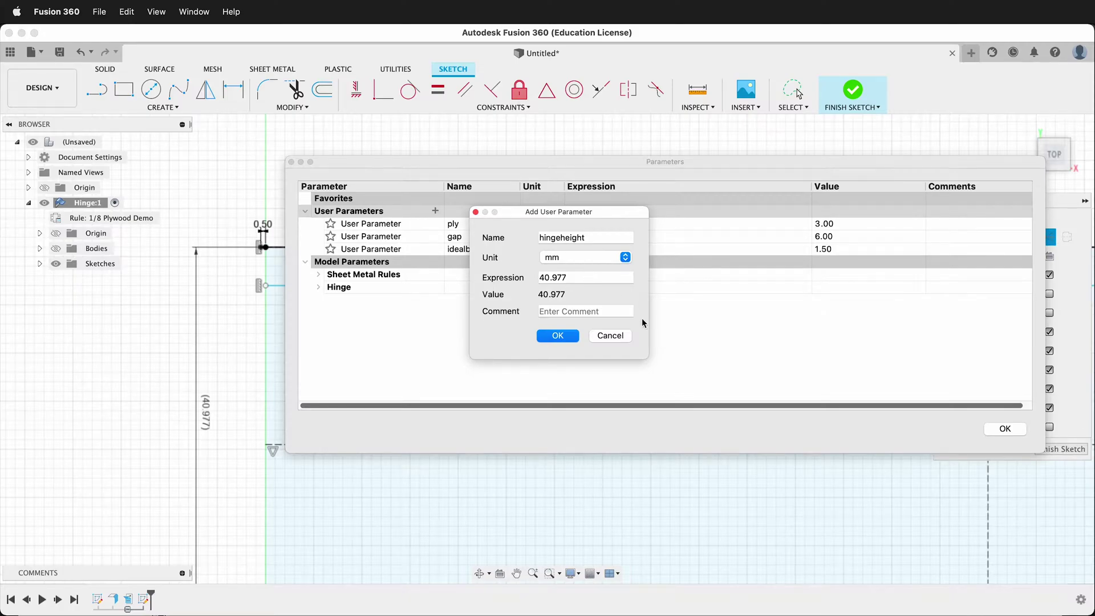
{"action": "left_click", "coordinate": [559, 341]}
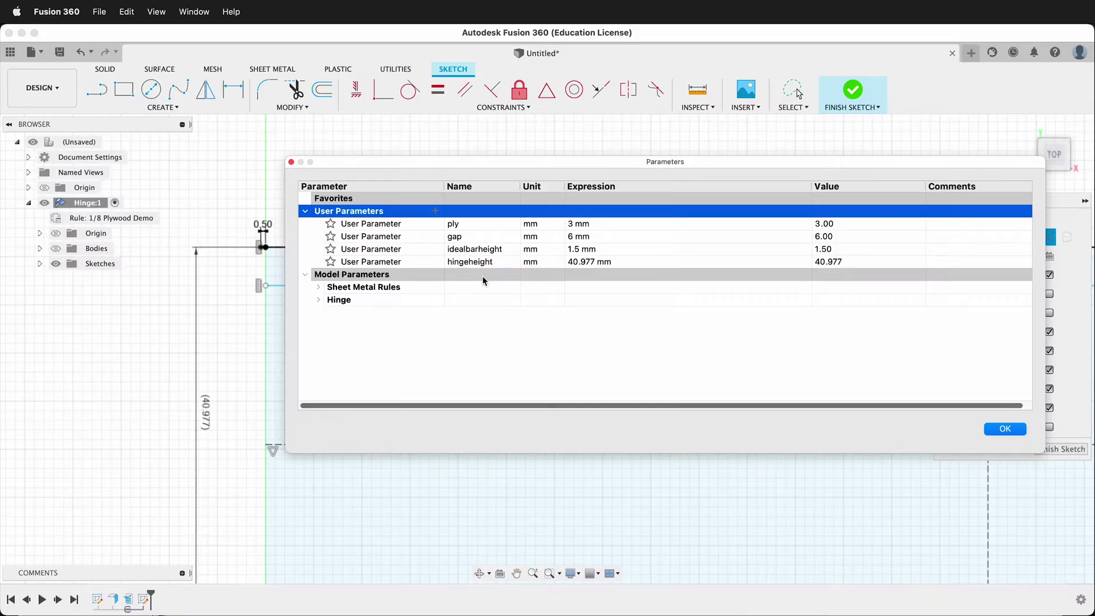
Start a new user parameter named numbars with No Units and the expression hingeheight/idealbarheight
{"action": "left_click", "coordinate": [434, 211]}
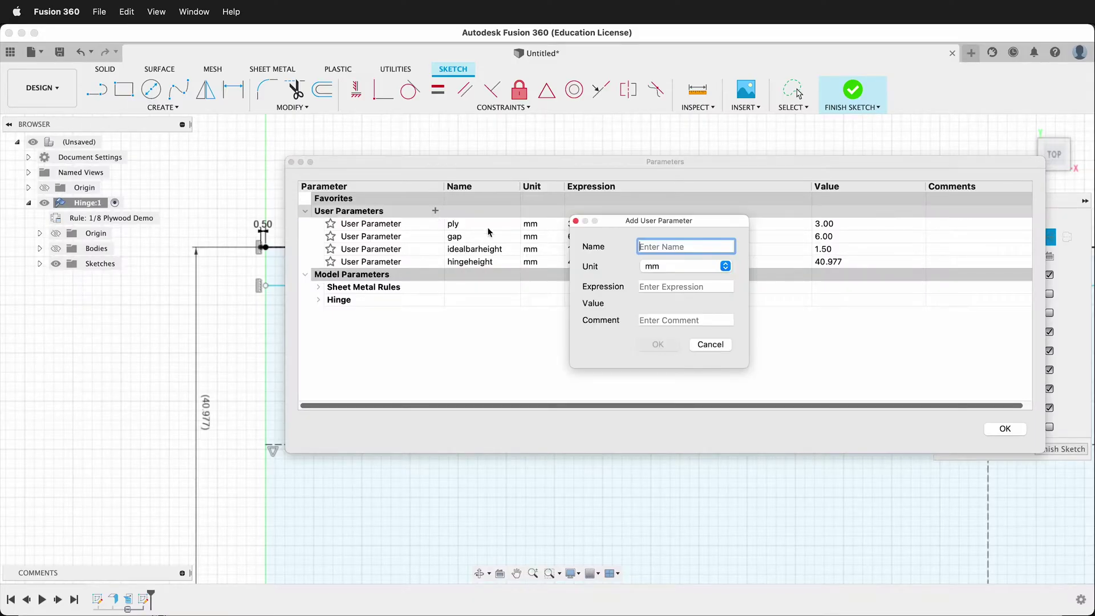
{"action": "left_click", "coordinate": [665, 266]}
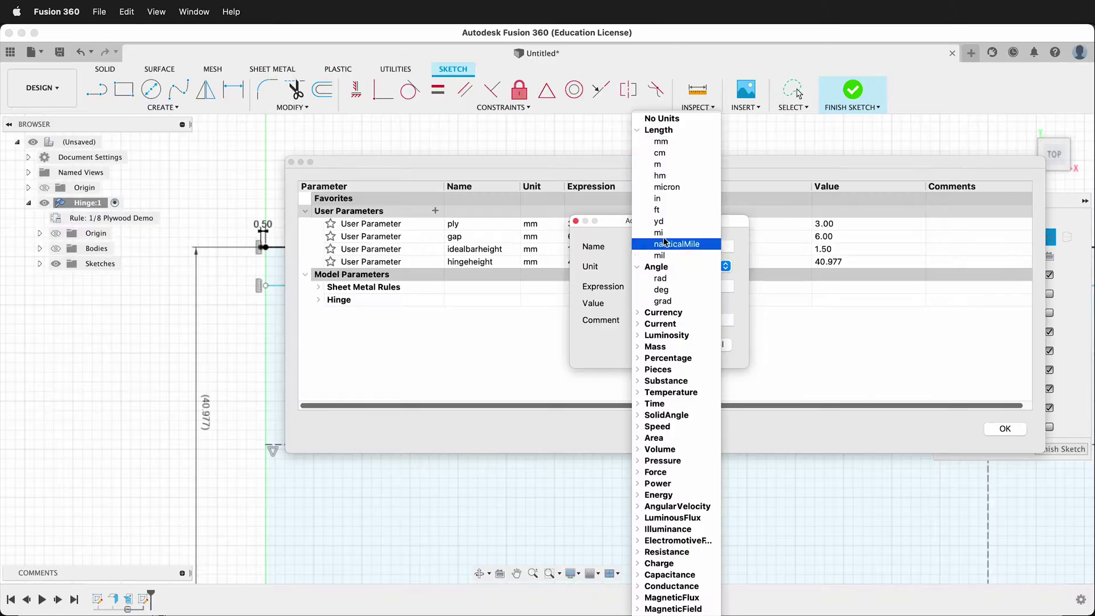
{"action": "left_click", "coordinate": [659, 119]}
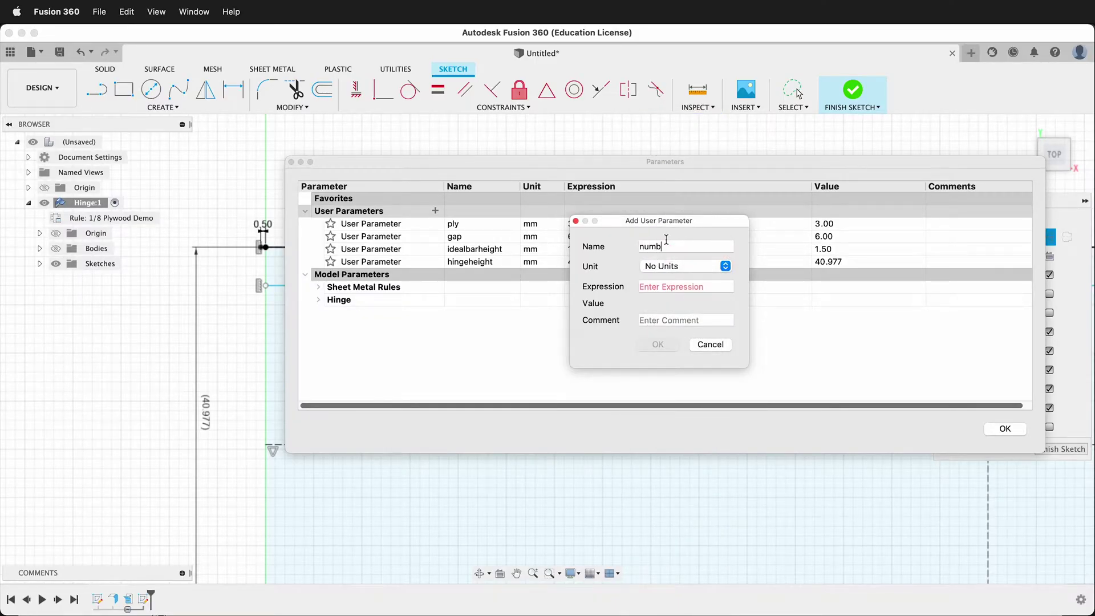
{"action": "left_click", "coordinate": [667, 288]}
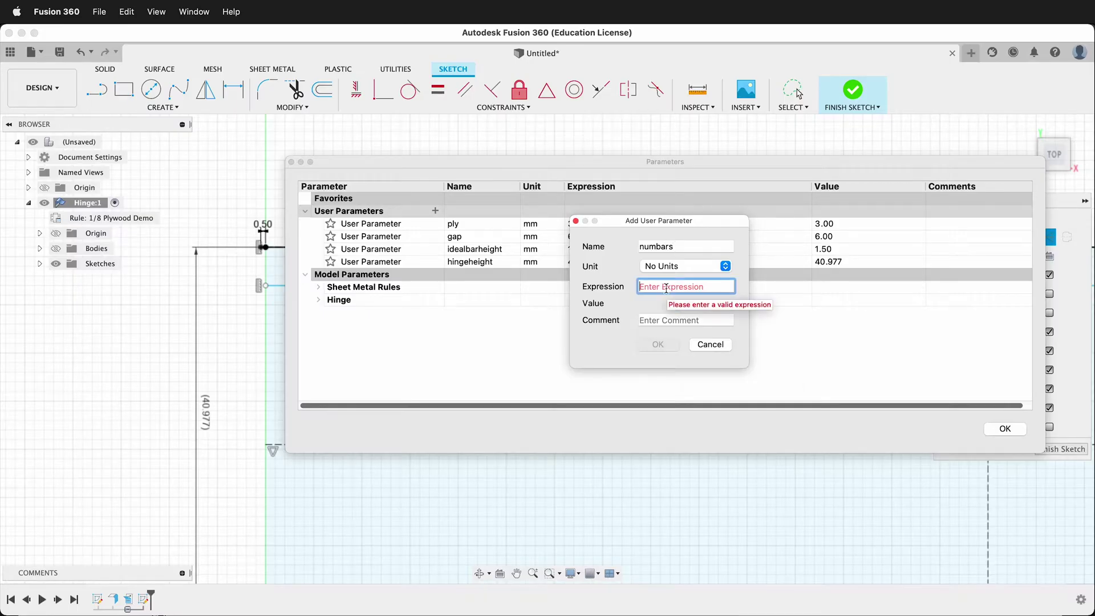
{"action": "type", "text": "hin"}
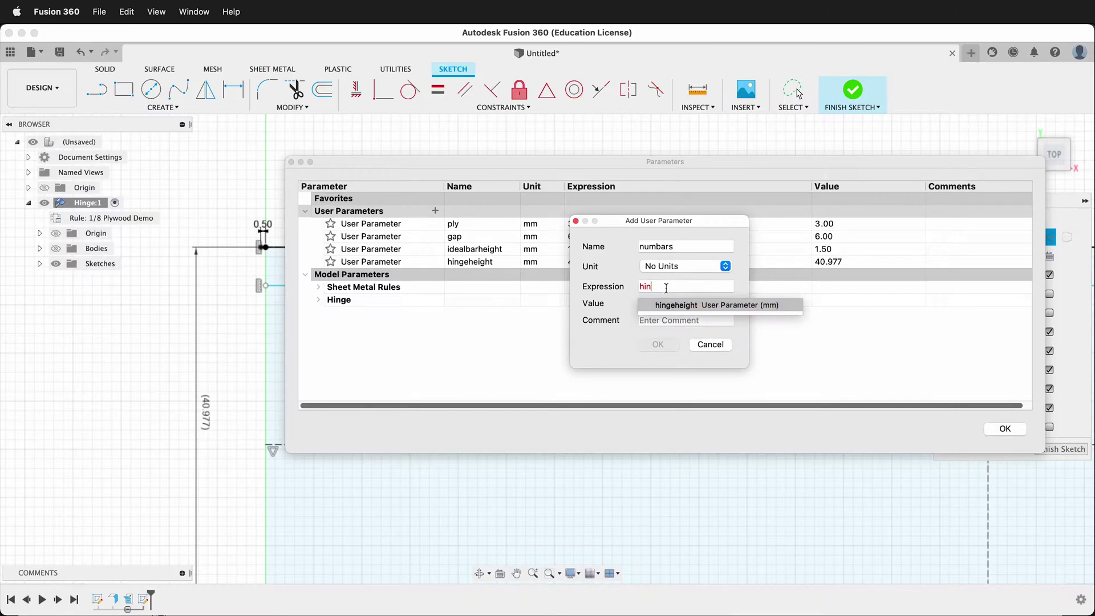
{"action": "key", "text": "Return"}
{"action": "type", "text": "/idea"}
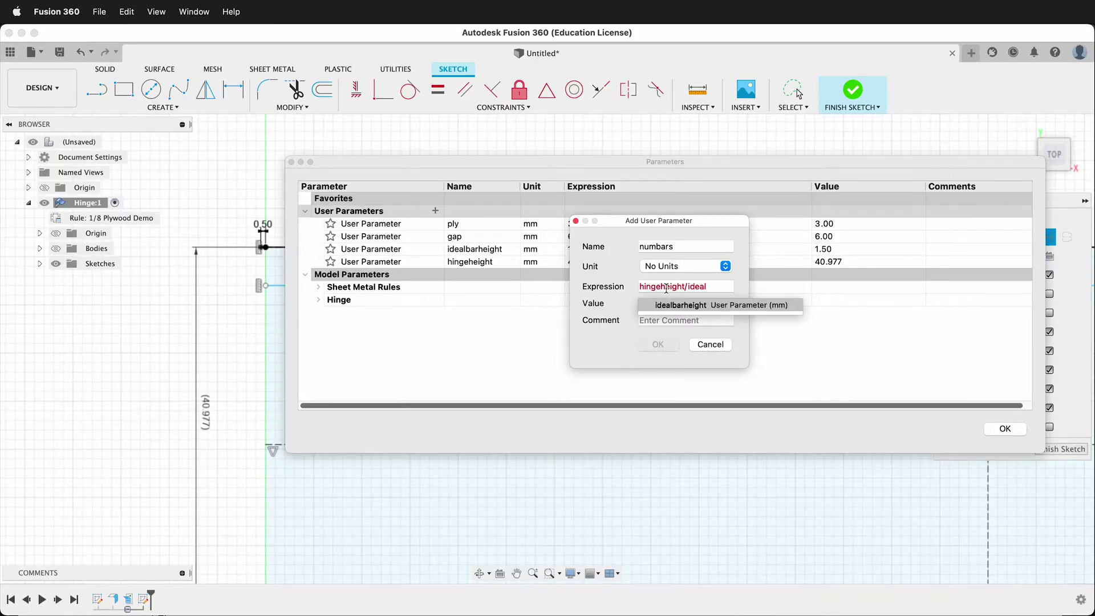
{"action": "type", "text": "l"}
{"action": "key", "text": "Return"}
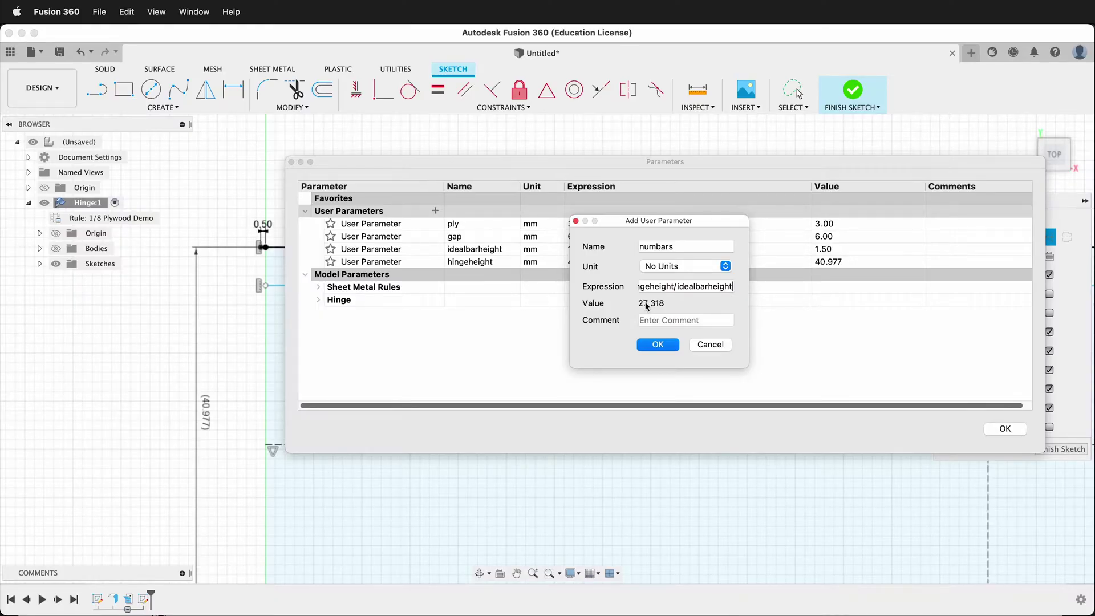
Complete the numbars parameter with the expression round((hingeheight/idealbarheight)/2)*2 so the bar count rounds to an even number
{"action": "type", "text": ")"}
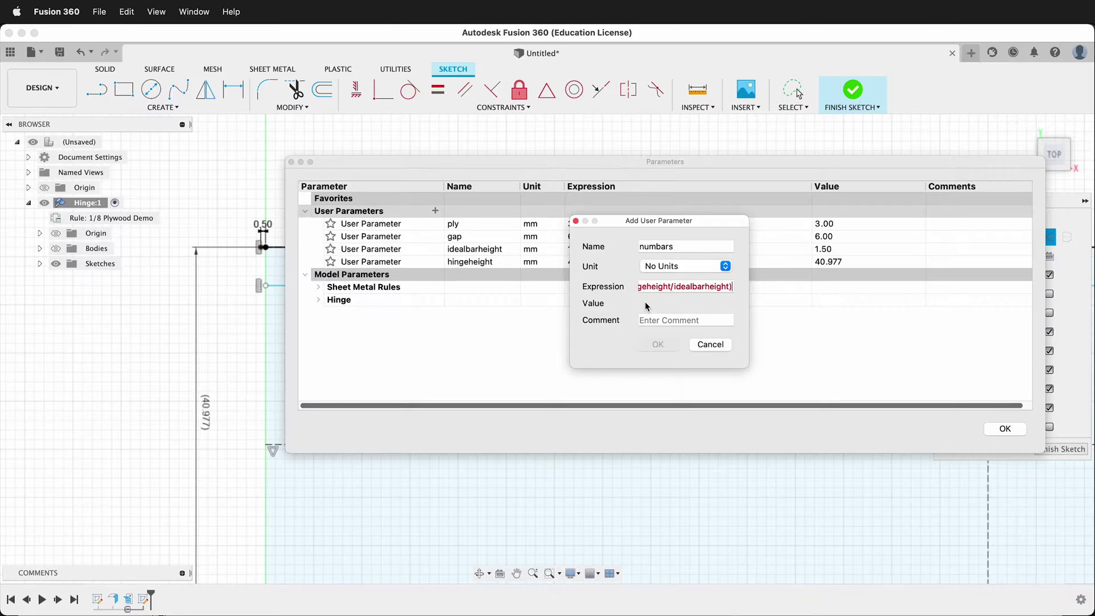
{"action": "key", "text": "super+Left"}
{"action": "type", "text": "(hin"}
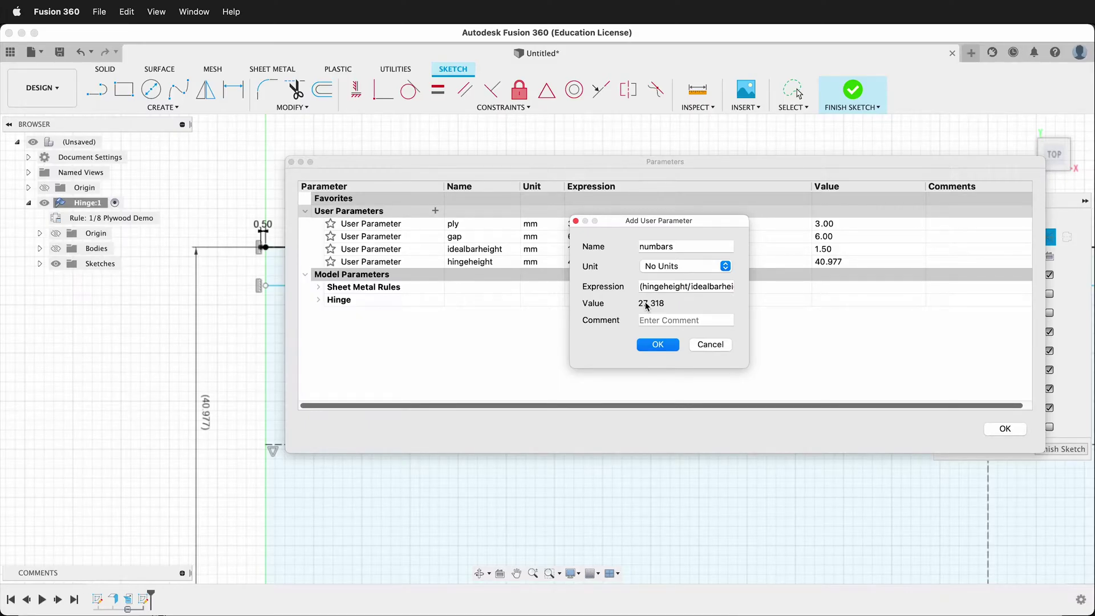
{"action": "type", "text": "floor"}
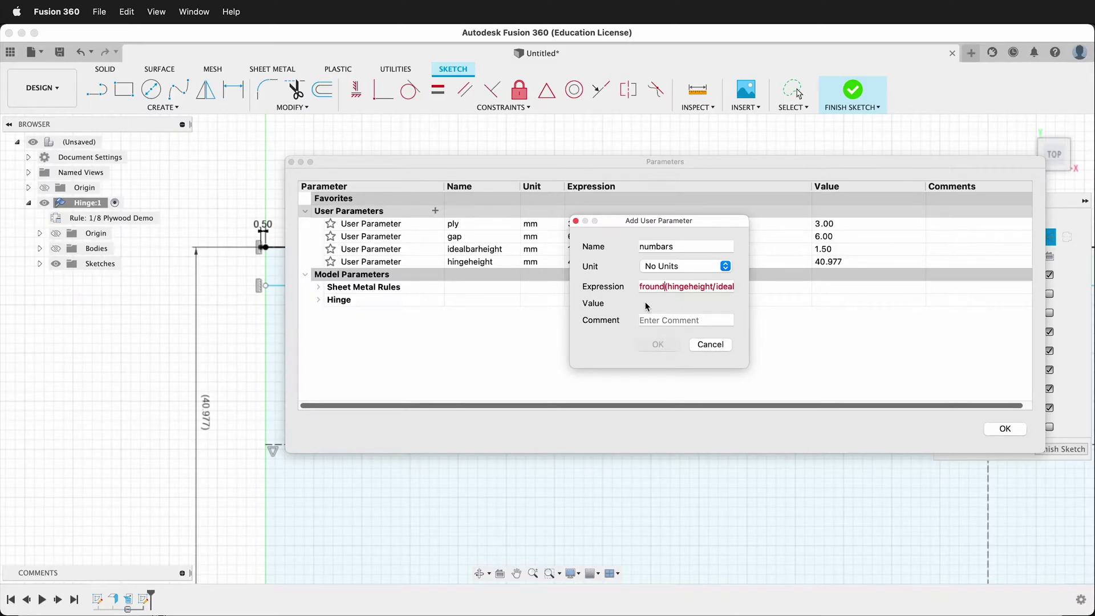
{"action": "type", "text": "round("}
{"action": "key", "text": "Right"}
{"action": "key", "text": "Right"}
{"action": "key", "text": "Right"}
{"action": "key", "text": "Right"}
{"action": "key", "text": "Right"}
{"action": "key", "text": "Right"}
{"action": "key", "text": "Right"}
{"action": "key", "text": "Right"}
{"action": "key", "text": "Right"}
{"action": "key", "text": "Right"}
{"action": "key", "text": "Right"}
{"action": "key", "text": "Right"}
{"action": "key", "text": "Right"}
{"action": "key", "text": "Right"}
{"action": "key", "text": "Right"}
{"action": "key", "text": "Right"}
{"action": "key", "text": "Right"}
{"action": "key", "text": "Right"}
{"action": "key", "text": "Right"}
{"action": "key", "text": "Right"}
{"action": "key", "text": "Right"}
{"action": "key", "text": "Right"}
{"action": "key", "text": "Right"}
{"action": "key", "text": "Right"}
{"action": "key", "text": "Right"}
{"action": "key", "text": "Right"}
{"action": "key", "text": "Right"}
{"action": "key", "text": "Right"}
{"action": "key", "text": "Left"}
{"action": "key", "text": "Right"}
{"action": "type", "text": "/2)"}
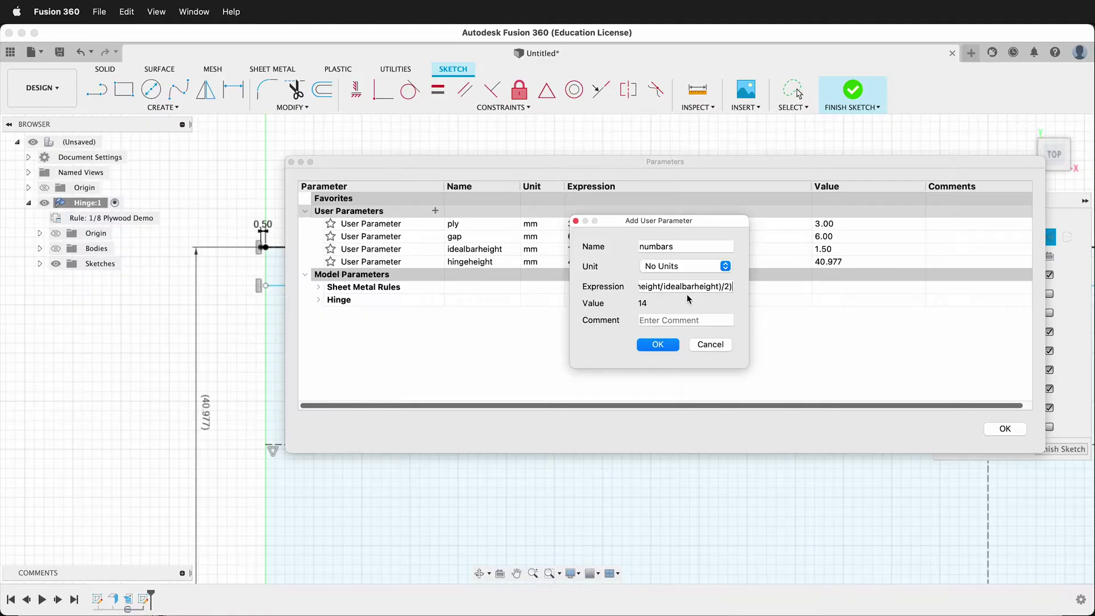
{"action": "type", "text": "*2"}
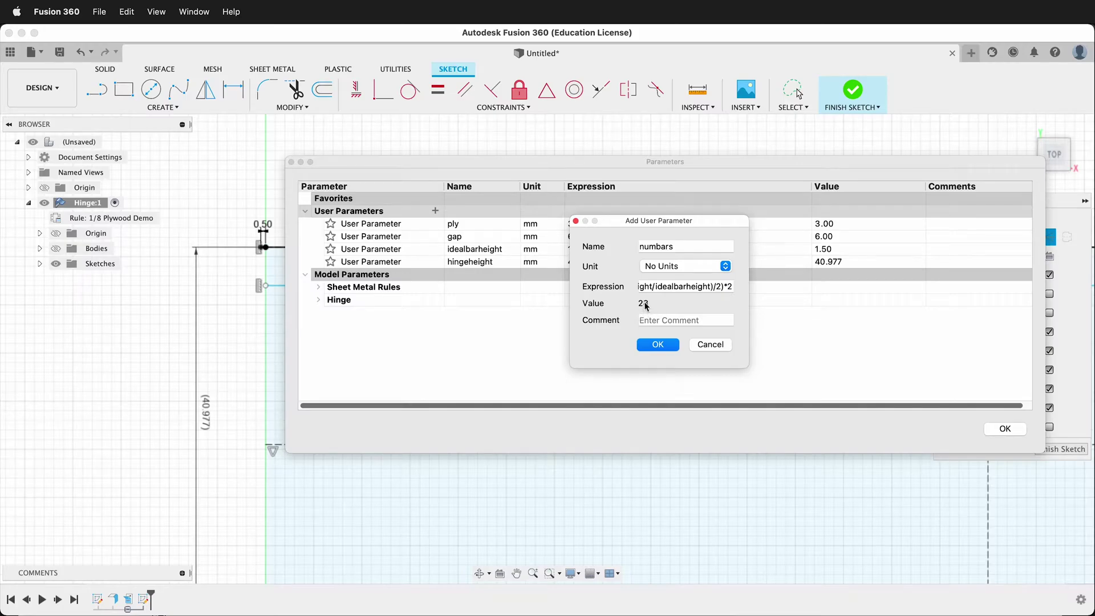
{"action": "left_click_drag", "start_coordinate": [750, 311], "coordinate": [940, 313]}
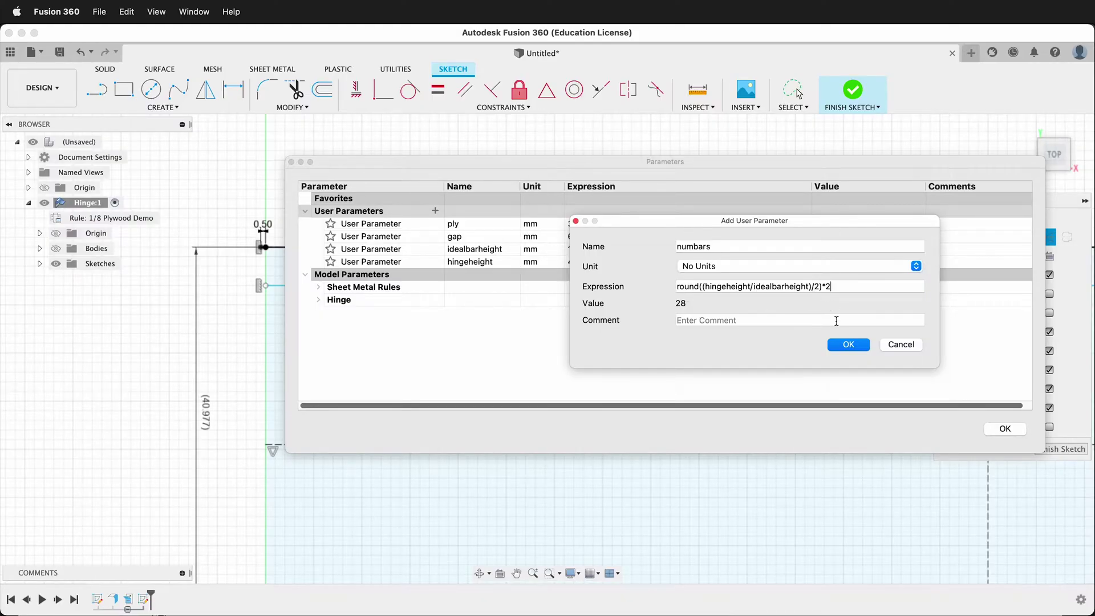
{"action": "left_click", "coordinate": [848, 344]}
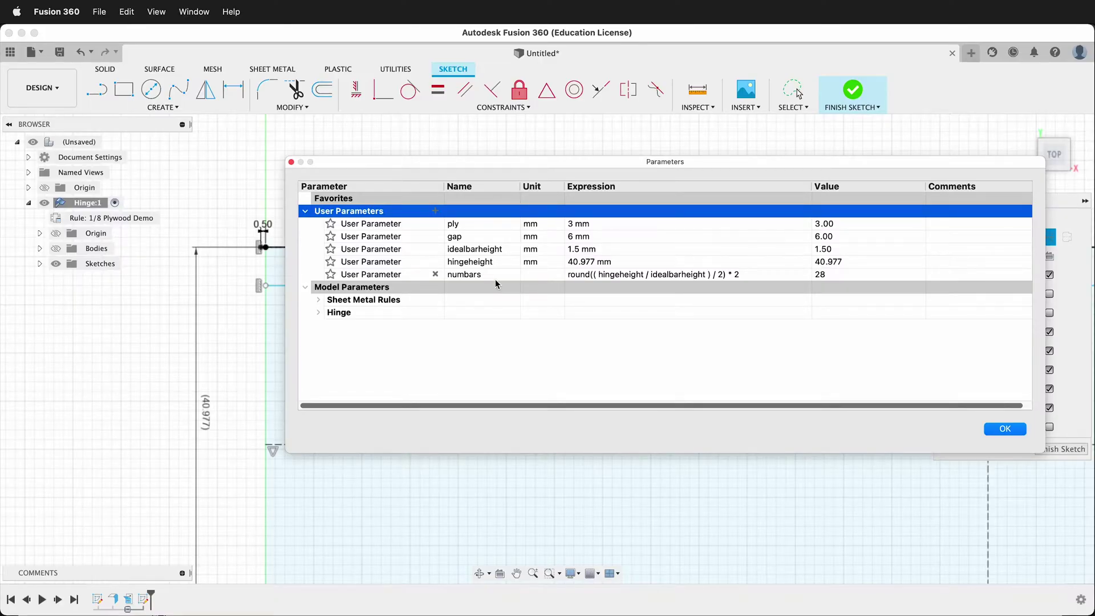
Add a user parameter named barheight in mm with the expression hingeheight/numbars and close the parameters
{"action": "left_click", "coordinate": [435, 211]}
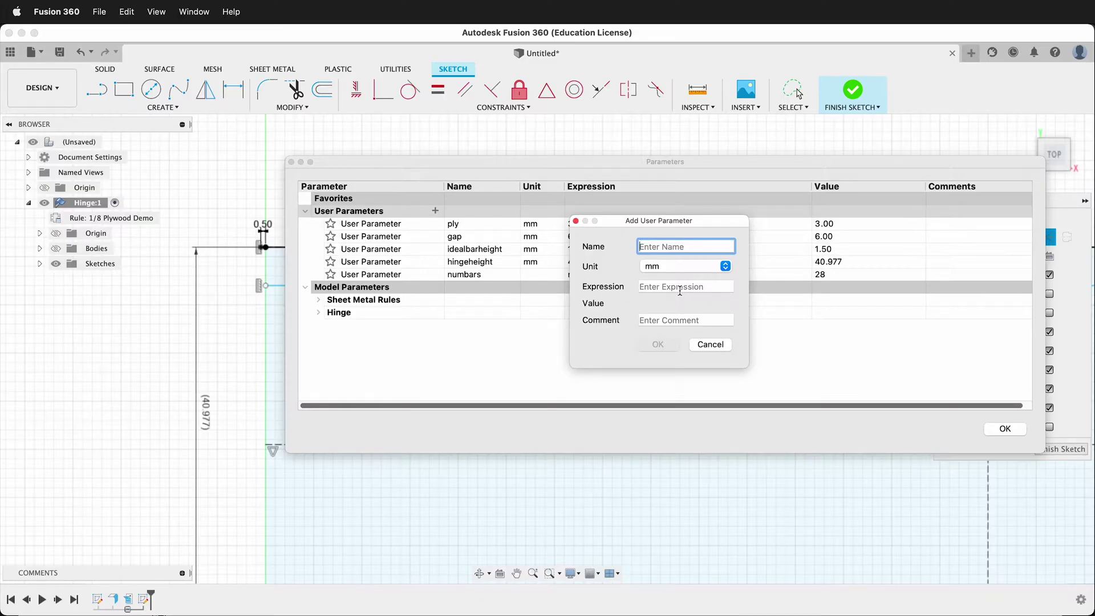
{"action": "type", "text": "barheight"}
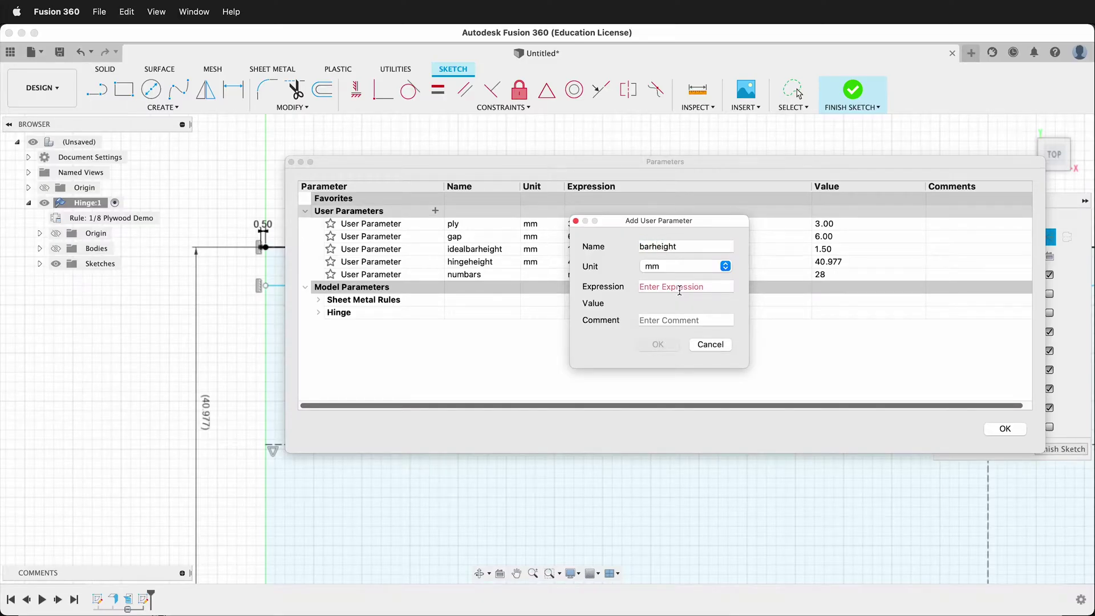
{"action": "left_click_drag", "start_coordinate": [696, 222], "coordinate": [610, 351]}
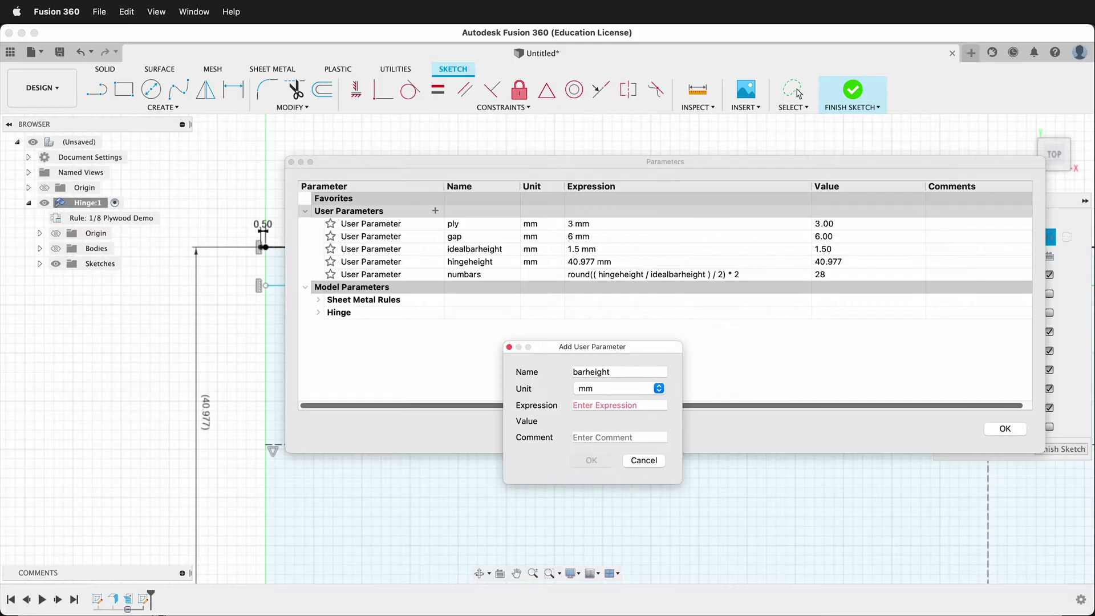
{"action": "key", "text": "BackSpace"}
{"action": "left_click", "coordinate": [632, 406]}
{"action": "type", "text": "hingeheight/numbars"}
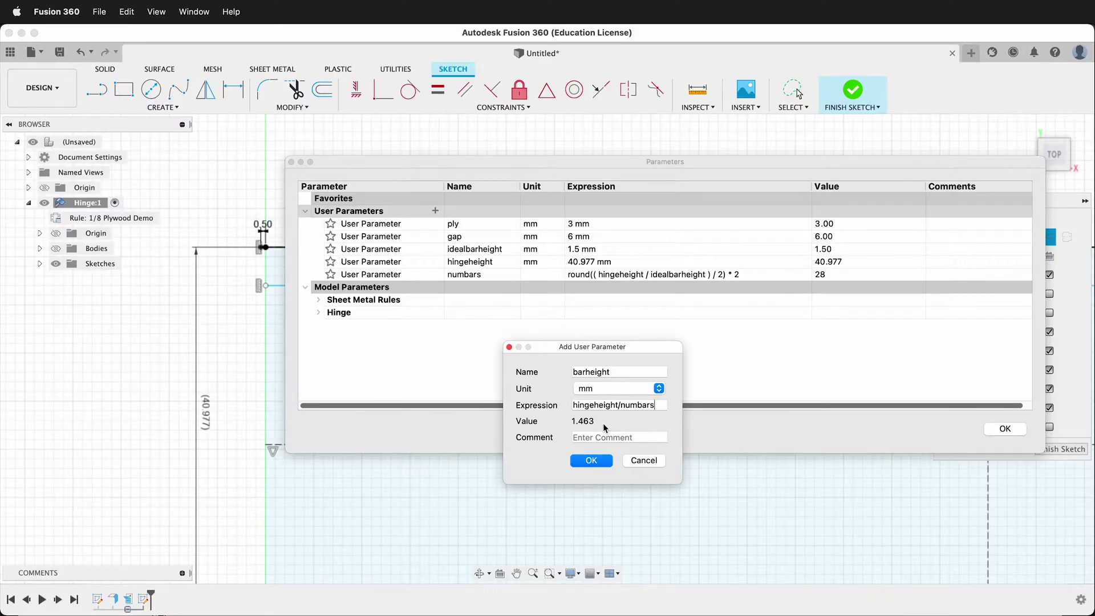
{"action": "left_click", "coordinate": [603, 463]}
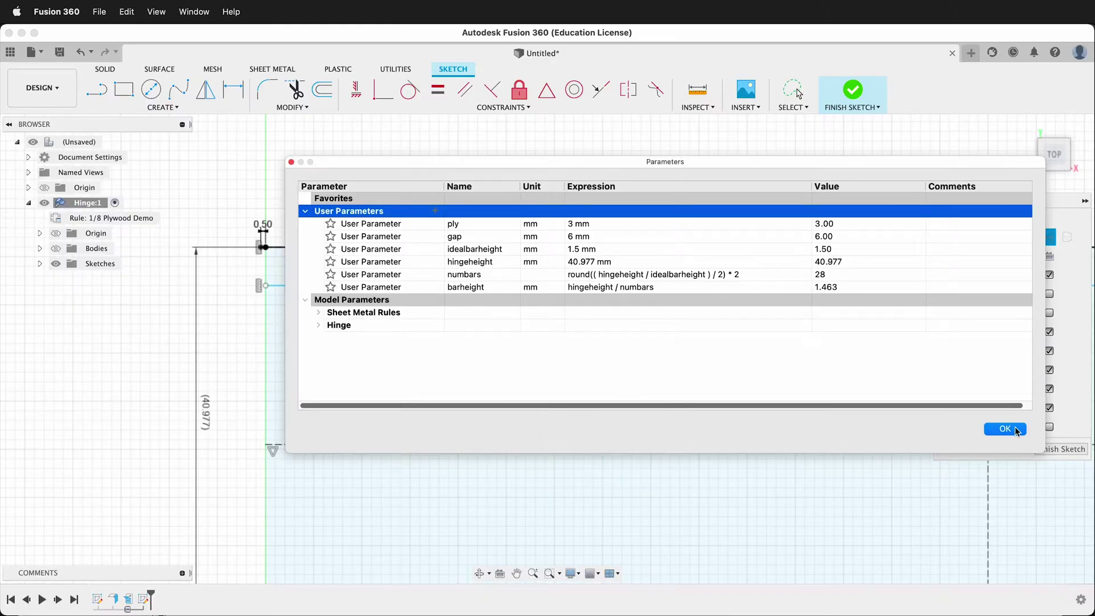
{"action": "left_click", "coordinate": [1018, 432]}
Dimension the spacing between the upper edge line and the cut line beneath it as barheight
{"action": "key", "text": "d"}
{"action": "left_click", "coordinate": [480, 247]}
{"action": "left_click", "coordinate": [481, 286]}
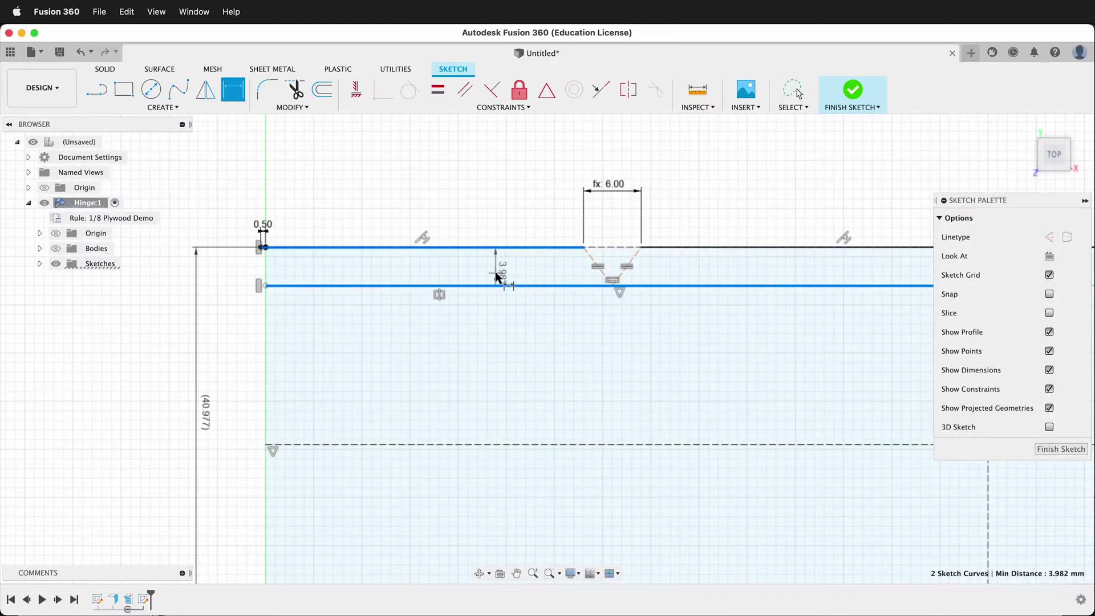
{"action": "left_click", "coordinate": [494, 270]}
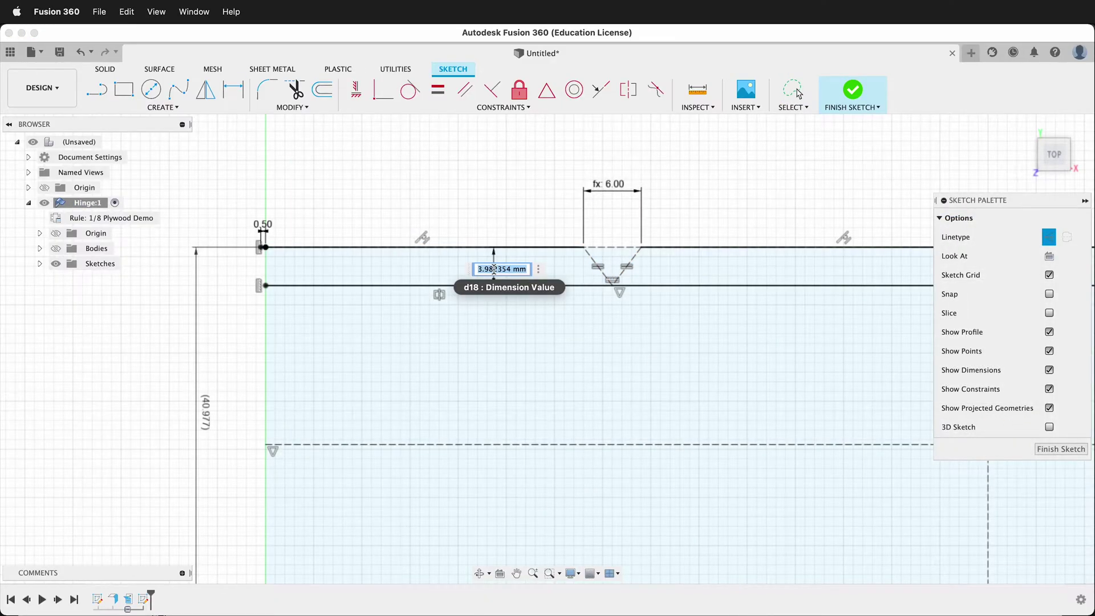
{"action": "type", "text": "b"}
{"action": "key", "text": "Return"}
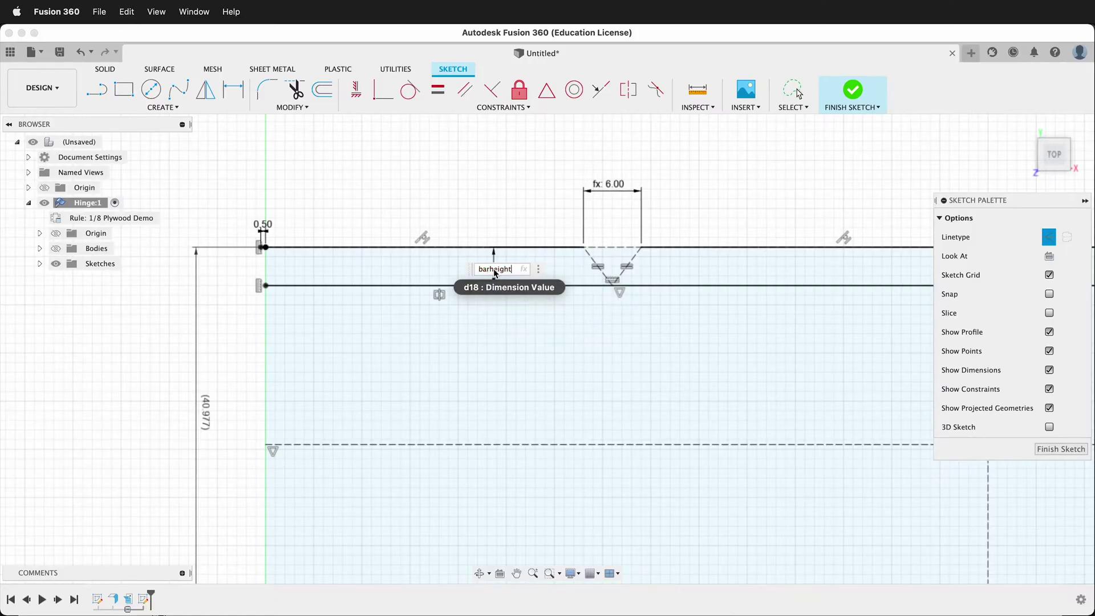
{"action": "key", "text": "Return"}
Mirror the three solid cut segments on the bend area's upper edge about the horizontal centerline, excluding the full-length edge line
{"action": "scroll", "coordinate": [456, 296], "scroll_direction": "down", "scroll_amount": 5}
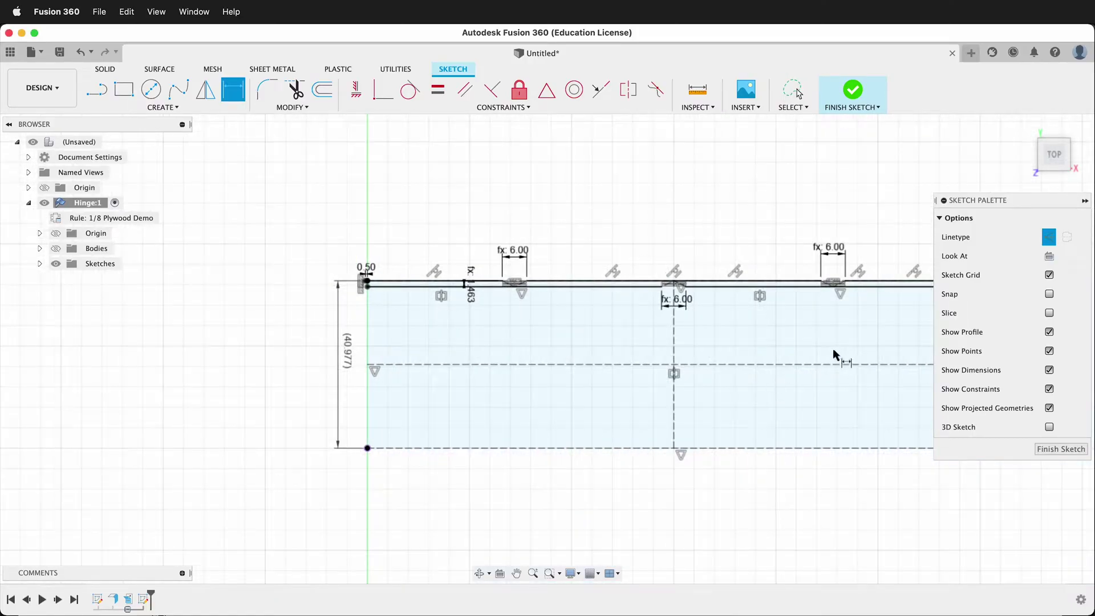
{"action": "scroll", "coordinate": [742, 353], "scroll_direction": "down", "scroll_amount": 3}
{"action": "left_click", "coordinate": [206, 90]}
{"action": "scroll", "coordinate": [781, 394], "scroll_direction": "up", "scroll_amount": 5}
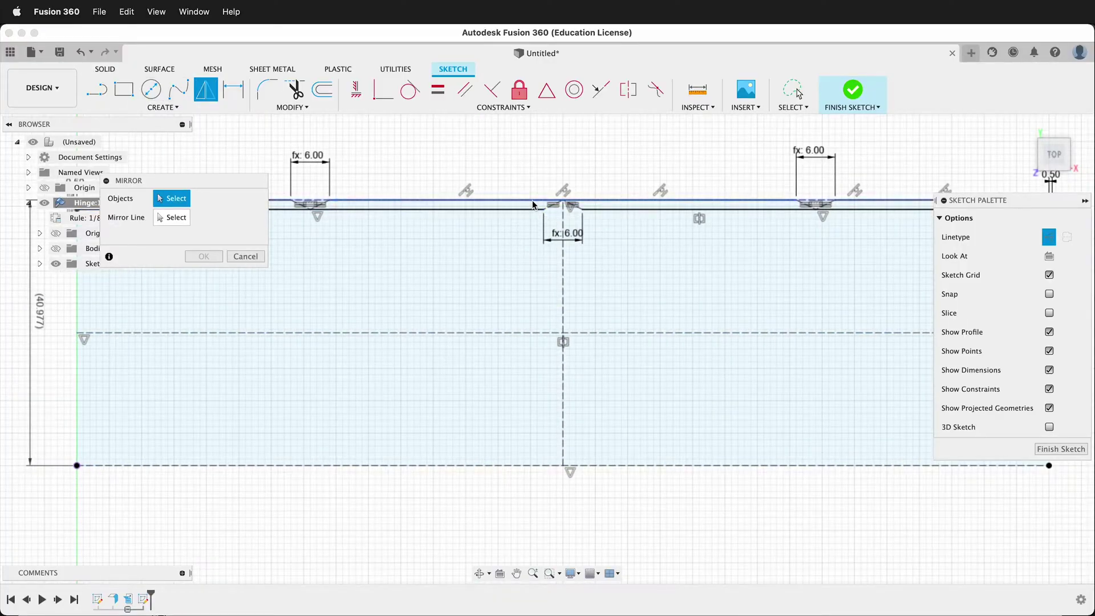
{"action": "left_click", "coordinate": [534, 201]}
{"action": "scroll", "coordinate": [623, 285], "scroll_direction": "down", "scroll_amount": 2}
{"action": "scroll", "coordinate": [437, 231], "scroll_direction": "up", "scroll_amount": 4}
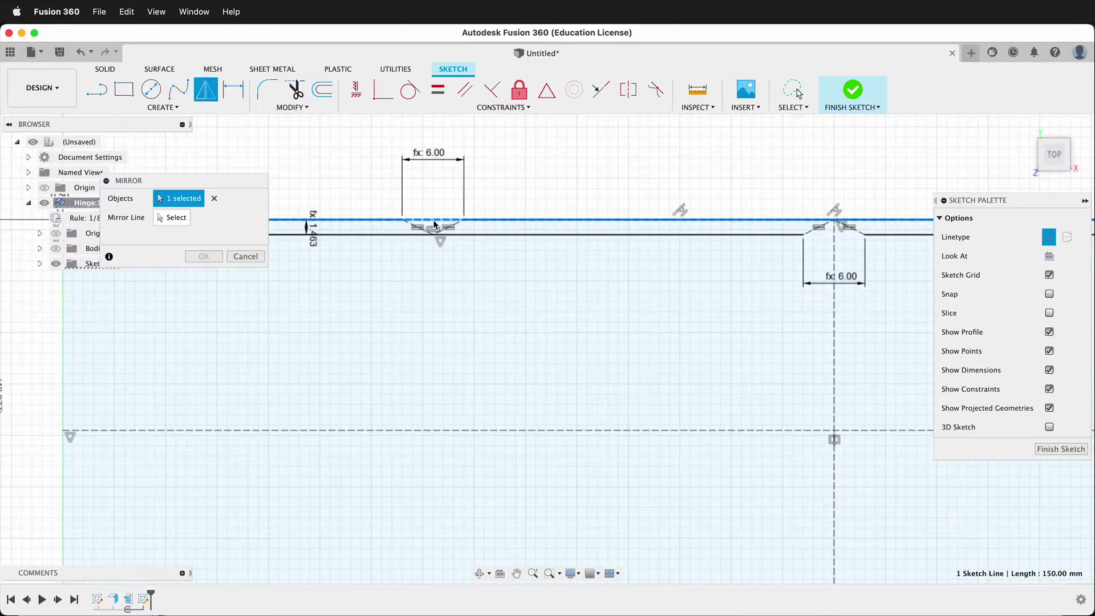
{"action": "left_click", "coordinate": [214, 198]}
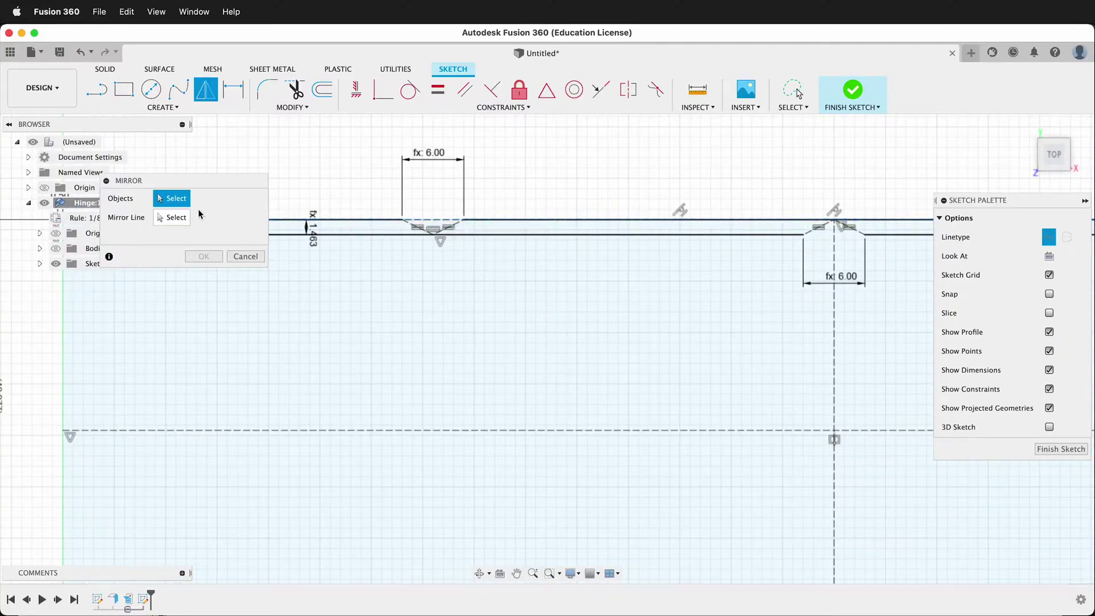
{"action": "left_click", "coordinate": [355, 221]}
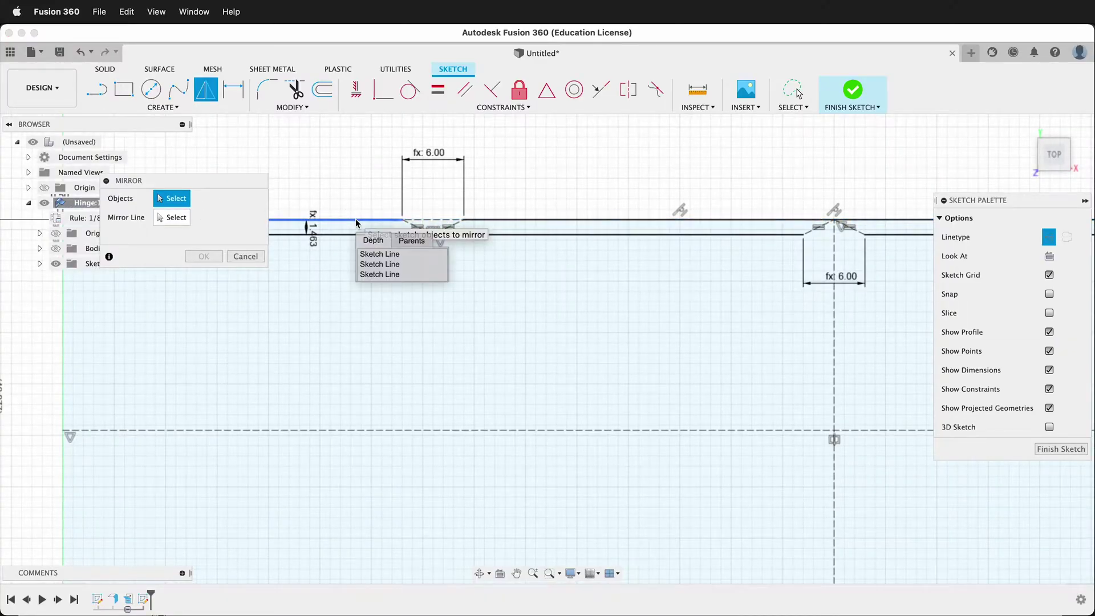
{"action": "left_click", "coordinate": [397, 264]}
{"action": "left_click", "coordinate": [515, 221]}
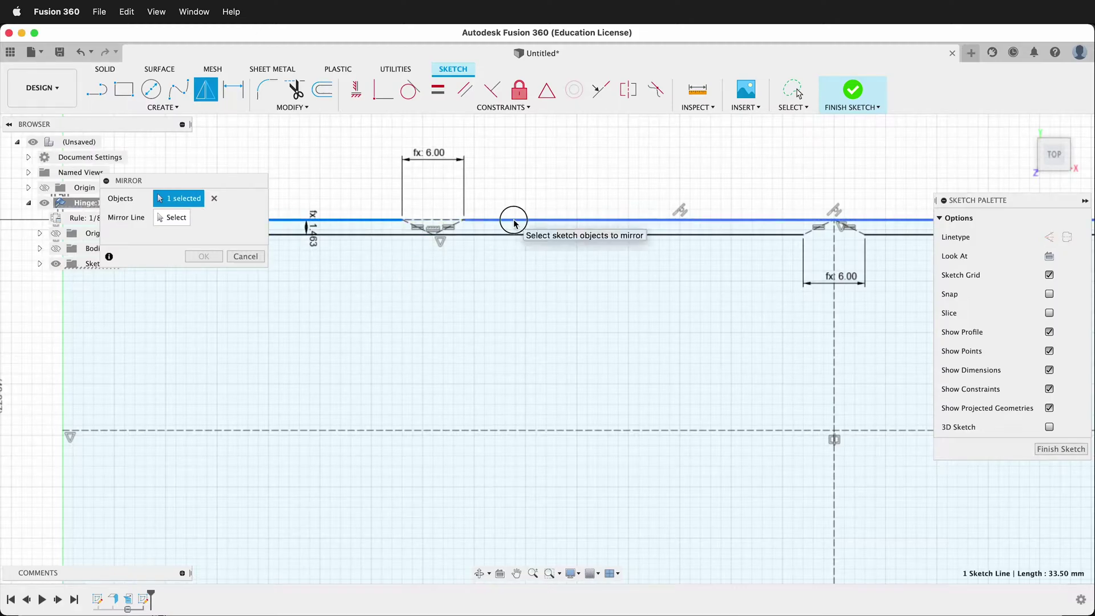
{"action": "left_click", "coordinate": [538, 254]}
{"action": "scroll", "coordinate": [359, 340], "scroll_direction": "down", "scroll_amount": 5}
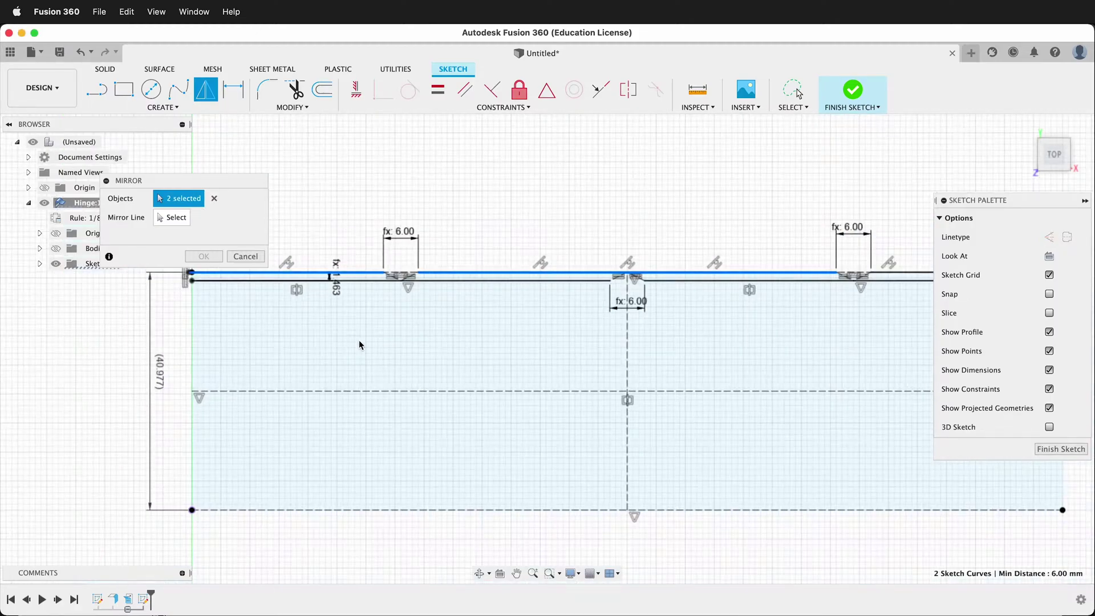
{"action": "scroll", "coordinate": [707, 307], "scroll_direction": "up", "scroll_amount": 5}
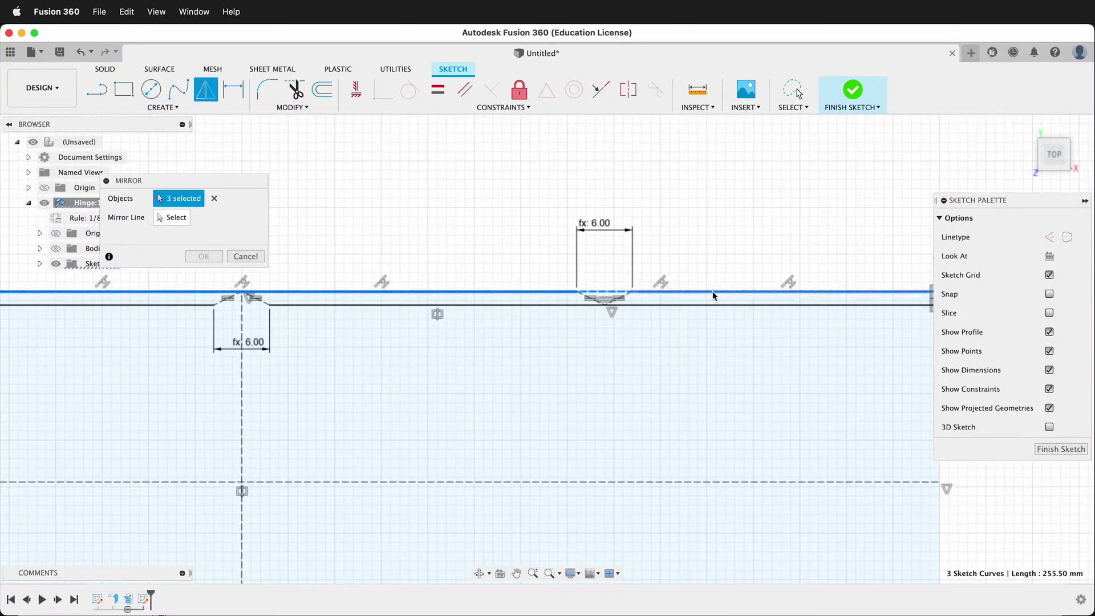
{"action": "left_click", "coordinate": [684, 304]}
{"action": "left_click", "coordinate": [706, 324]}
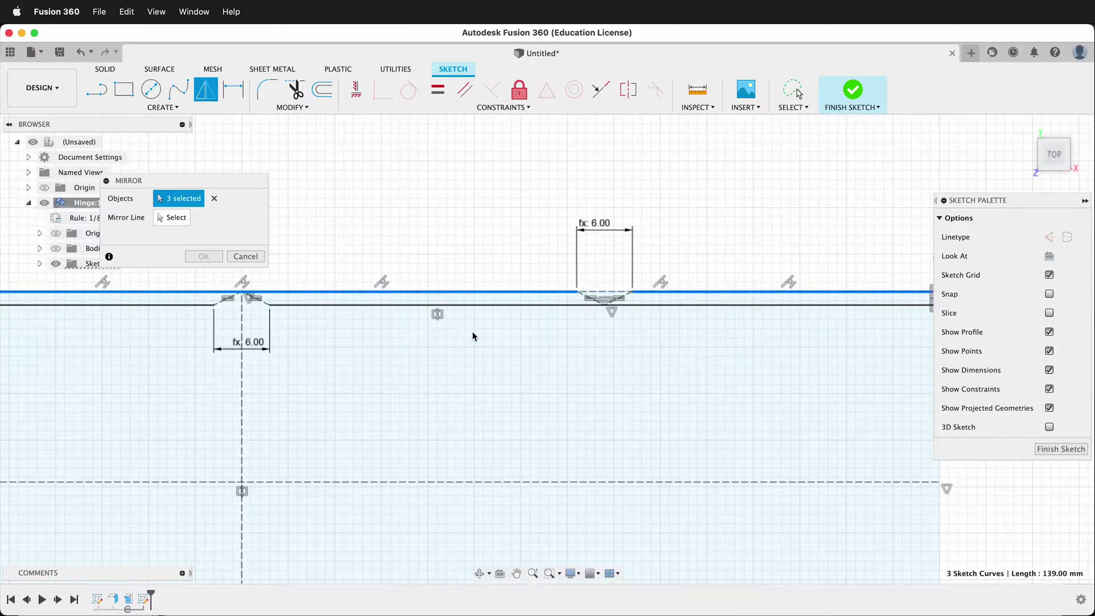
{"action": "left_click", "coordinate": [171, 217]}
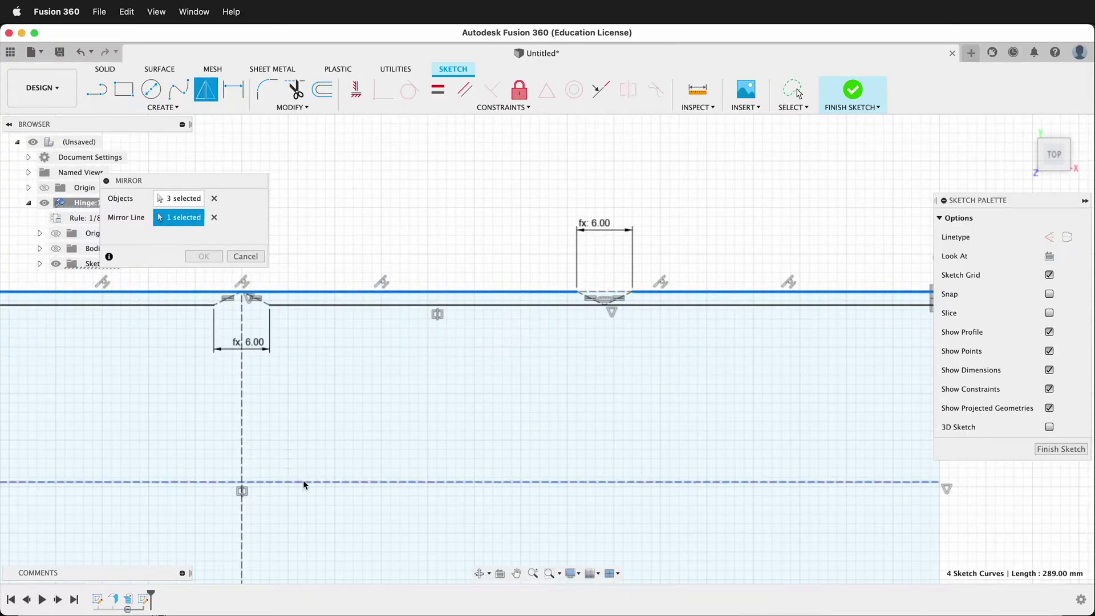
{"action": "left_click", "coordinate": [297, 482]}
{"action": "scroll", "coordinate": [454, 337], "scroll_direction": "down", "scroll_amount": 3}
{"action": "left_click", "coordinate": [216, 260]}
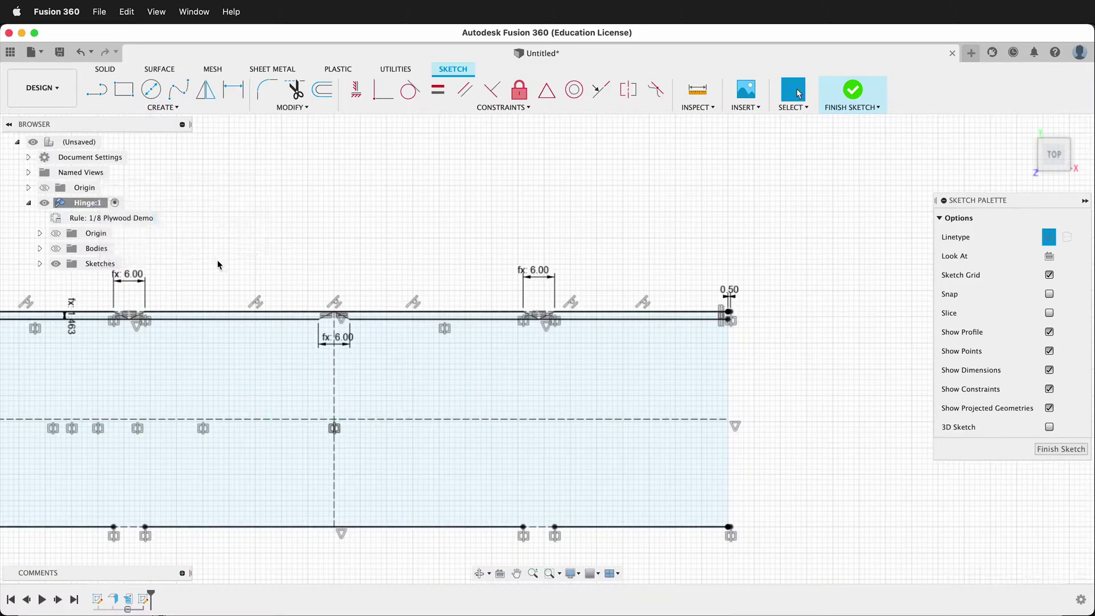
Finish the cut-line sketch and start a new sketch on the flat panel face below the bend area
{"action": "scroll", "coordinate": [641, 262], "scroll_direction": "down", "scroll_amount": 4}
{"action": "scroll", "coordinate": [379, 354], "scroll_direction": "up", "scroll_amount": 2}
{"action": "scroll", "coordinate": [443, 337], "scroll_direction": "up", "scroll_amount": 3}
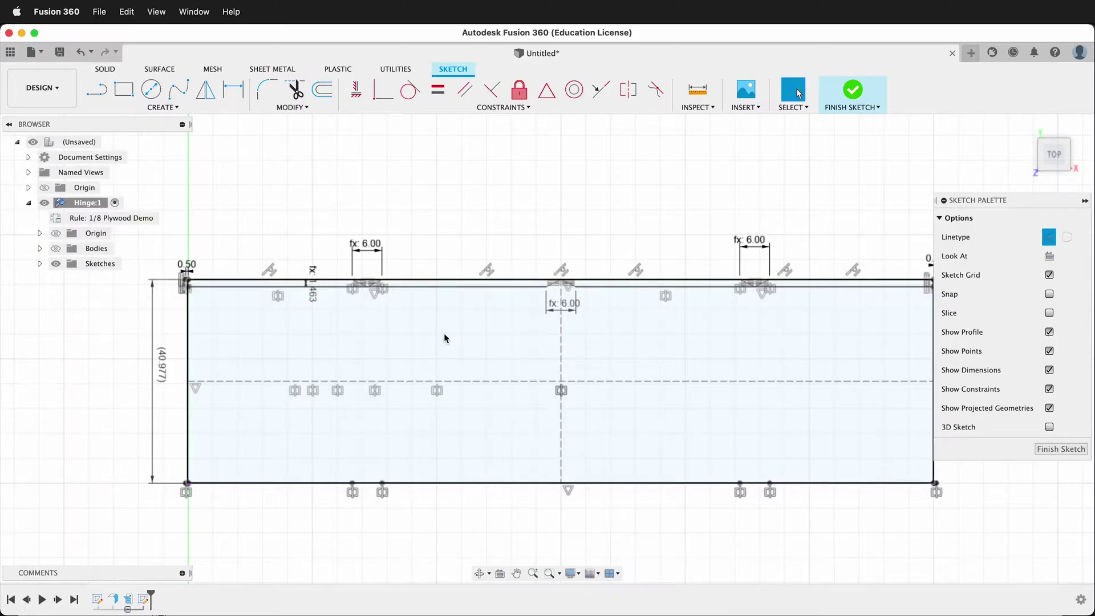
{"action": "left_click", "coordinate": [1031, 449]}
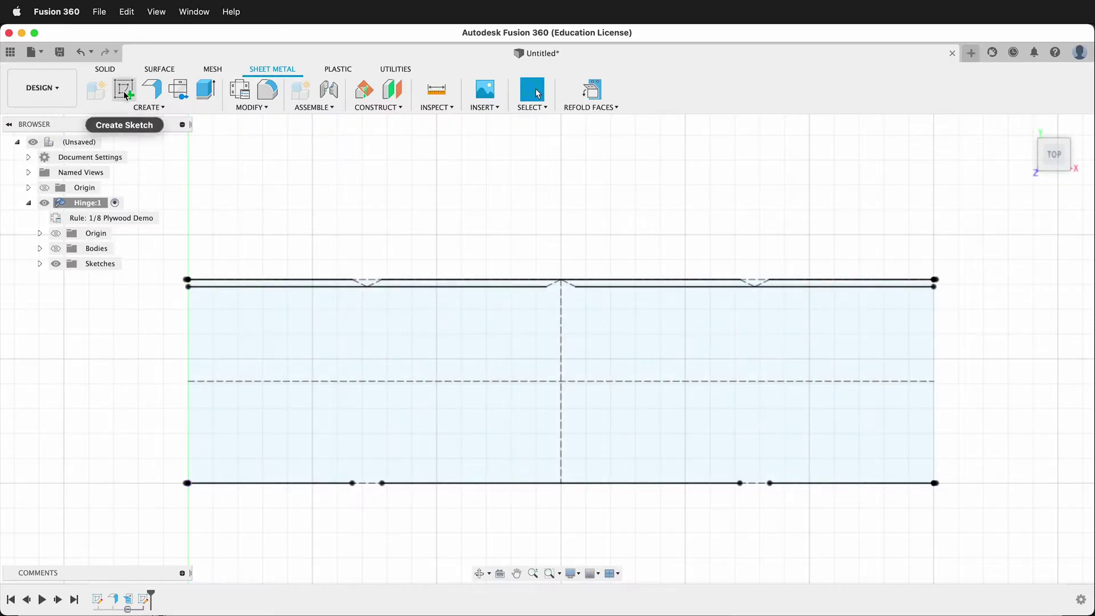
{"action": "left_click", "coordinate": [123, 91]}
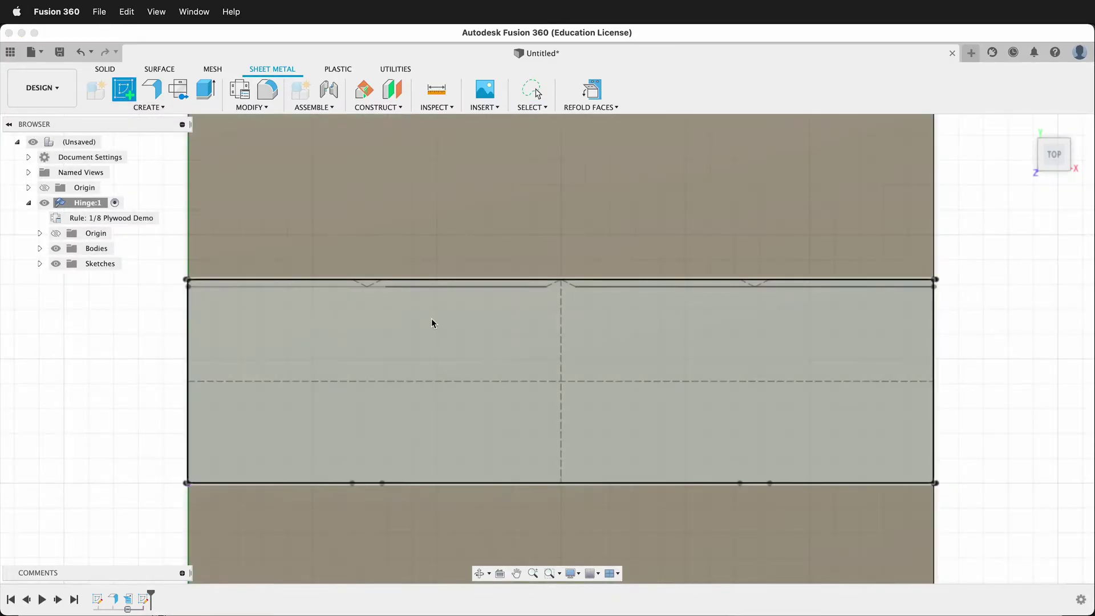
{"action": "middle_click_drag", "start_coordinate": [431, 322], "coordinate": [480, 361], "text": "shift"}
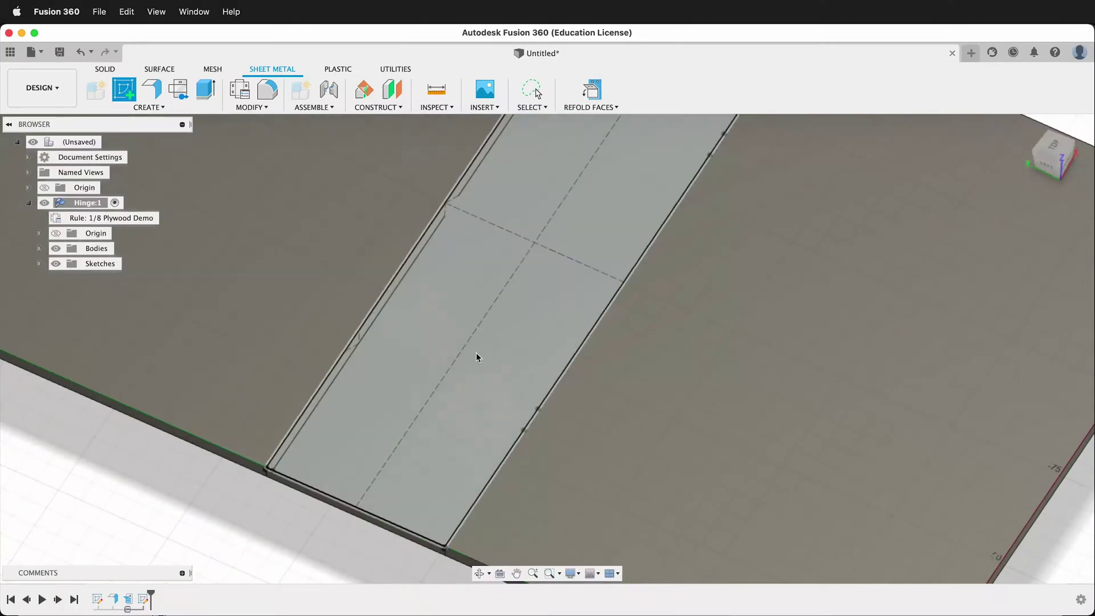
{"action": "scroll", "coordinate": [461, 266], "scroll_direction": "down", "scroll_amount": 5}
{"action": "left_click", "coordinate": [587, 363]}
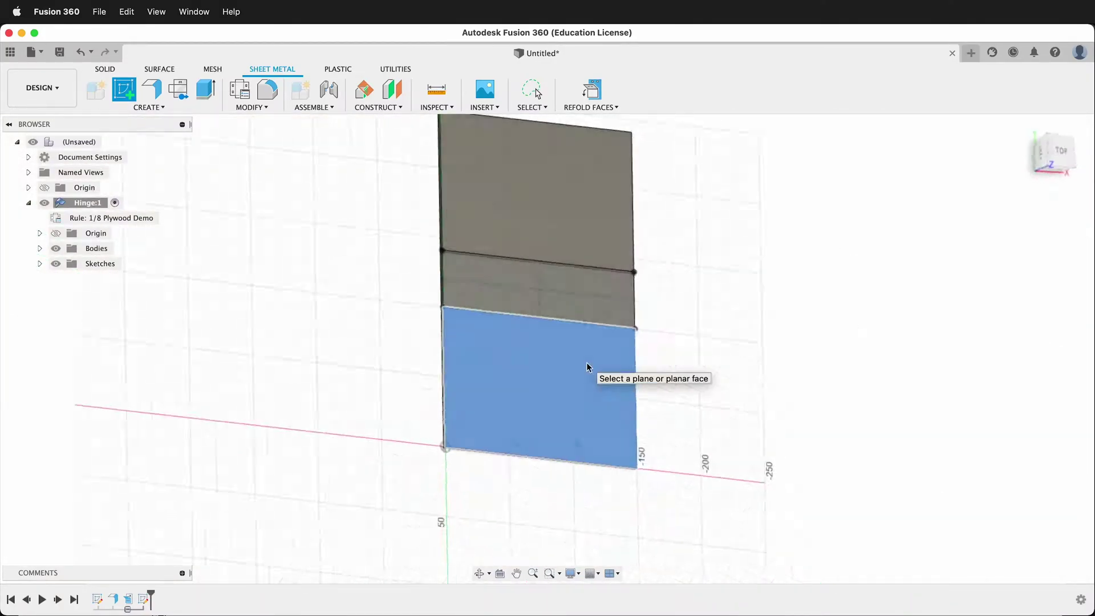
{"action": "left_click", "coordinate": [587, 363]}
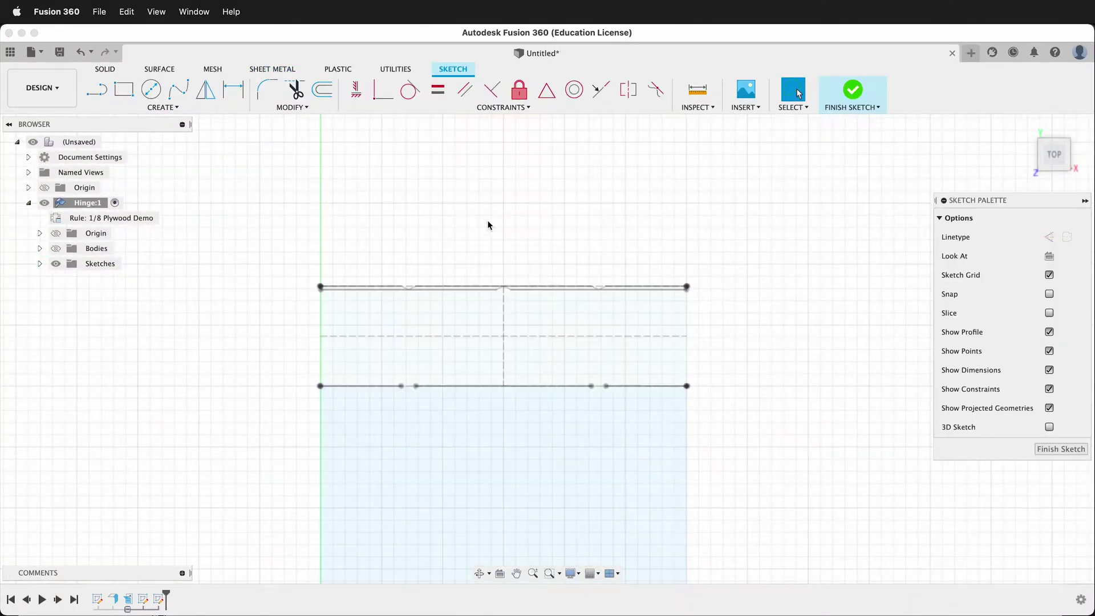
Project the three solid cut segments on the bend area's upper edge and the two segments just beneath them into the new sketch
{"action": "scroll", "coordinate": [470, 308], "scroll_direction": "up", "scroll_amount": 3}
{"action": "key", "text": "p"}
{"action": "scroll", "coordinate": [346, 285], "scroll_direction": "up", "scroll_amount": 3}
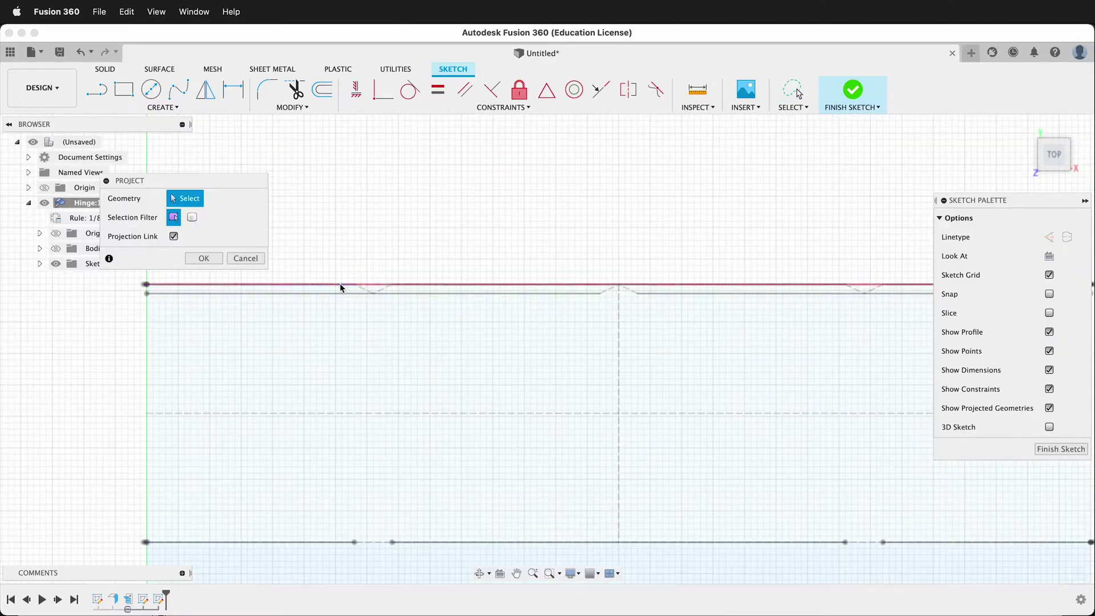
{"action": "left_click", "coordinate": [295, 287]}
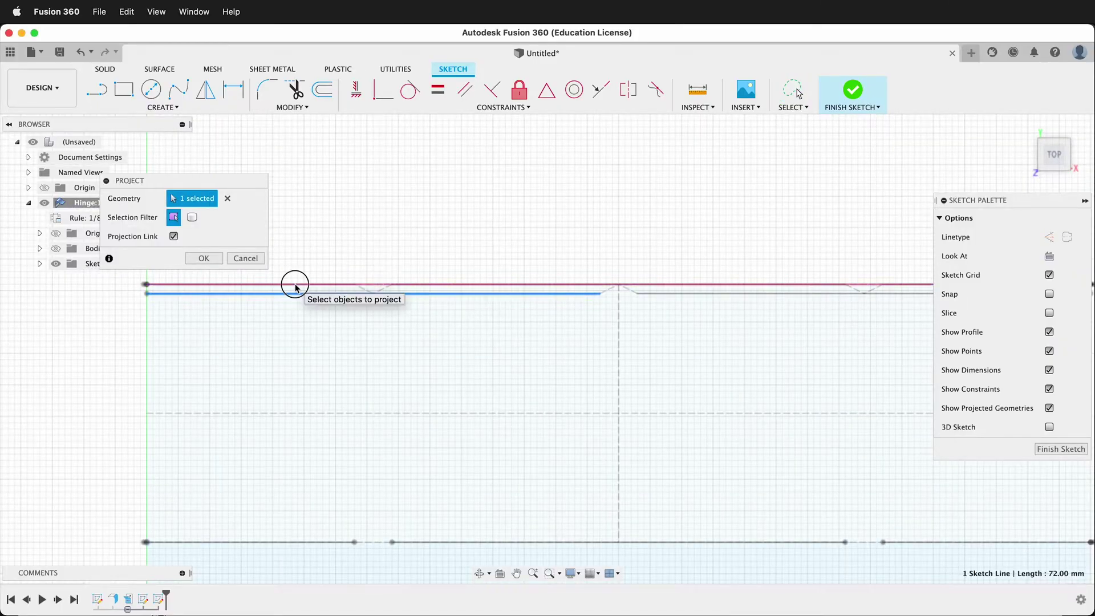
{"action": "left_click", "coordinate": [318, 316]}
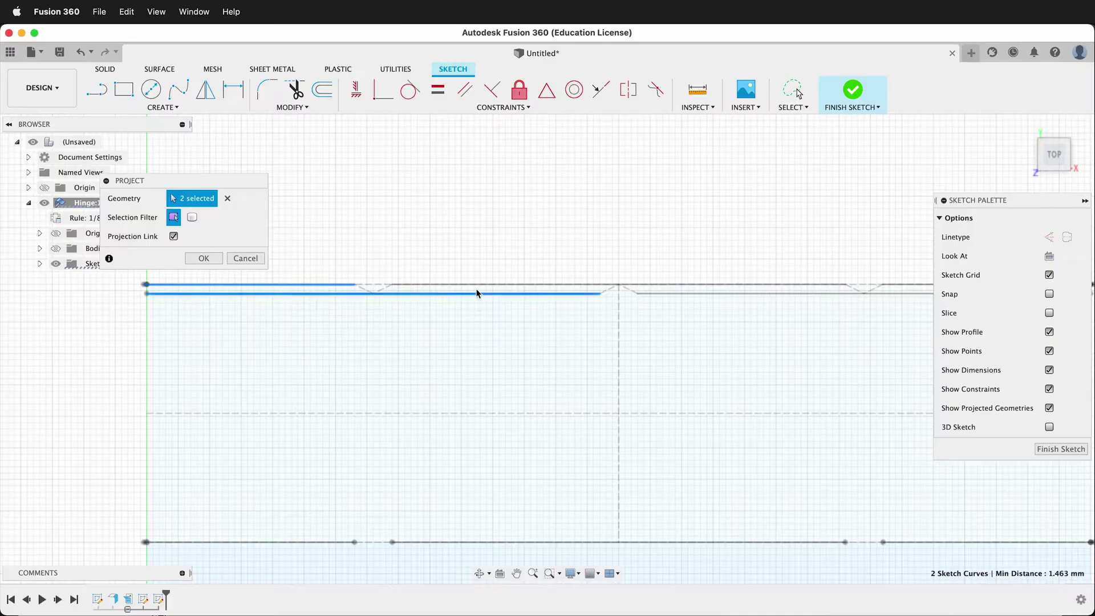
{"action": "left_click", "coordinate": [475, 287]}
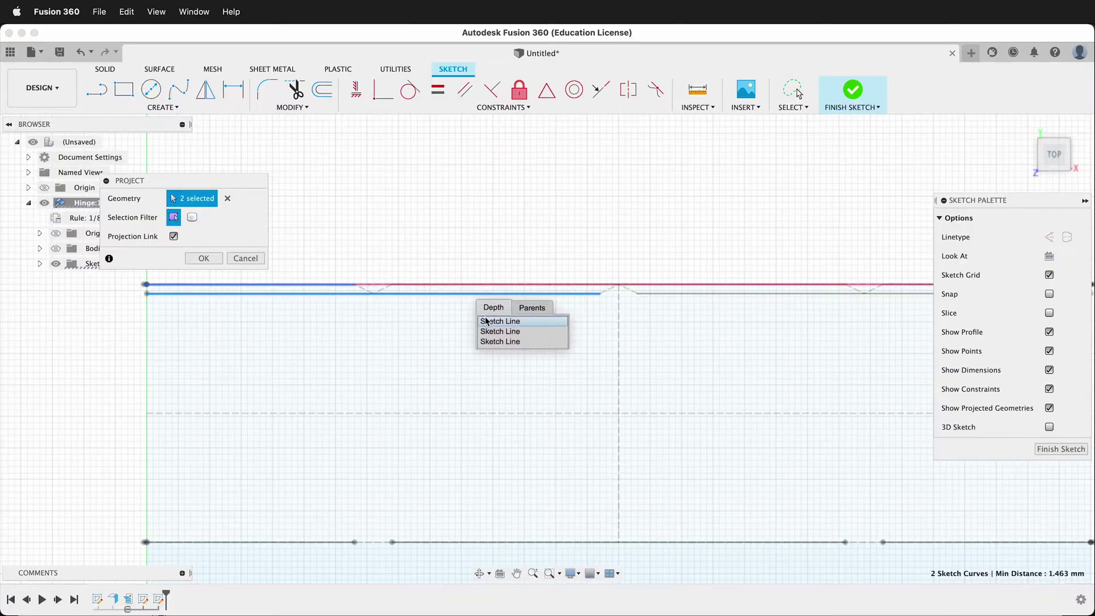
{"action": "left_click", "coordinate": [488, 331]}
{"action": "scroll", "coordinate": [628, 320], "scroll_direction": "right", "scroll_amount": 5}
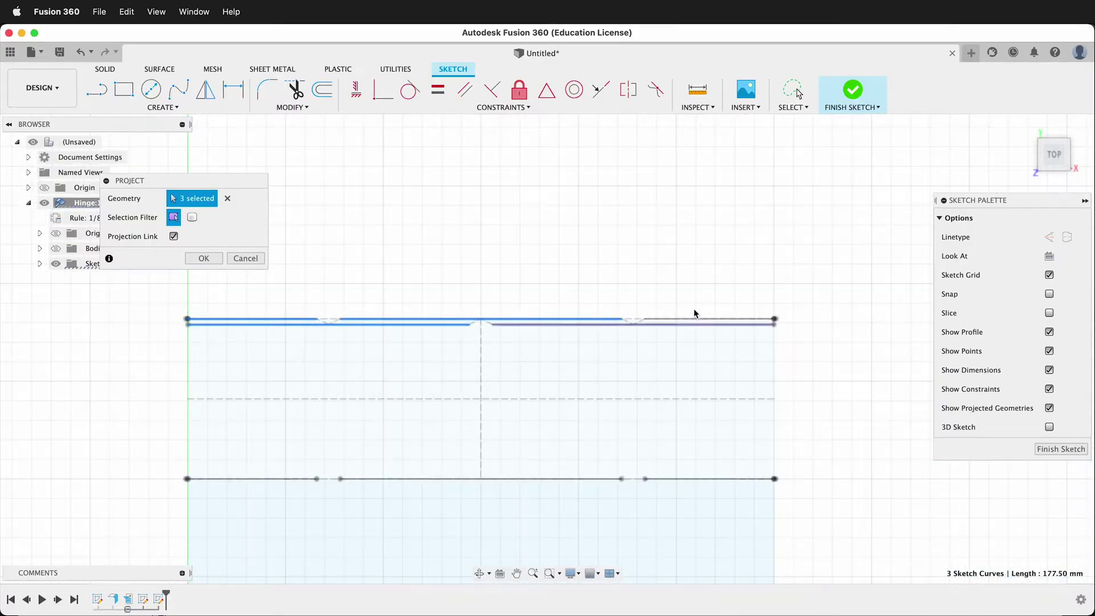
{"action": "left_click", "coordinate": [666, 325]}
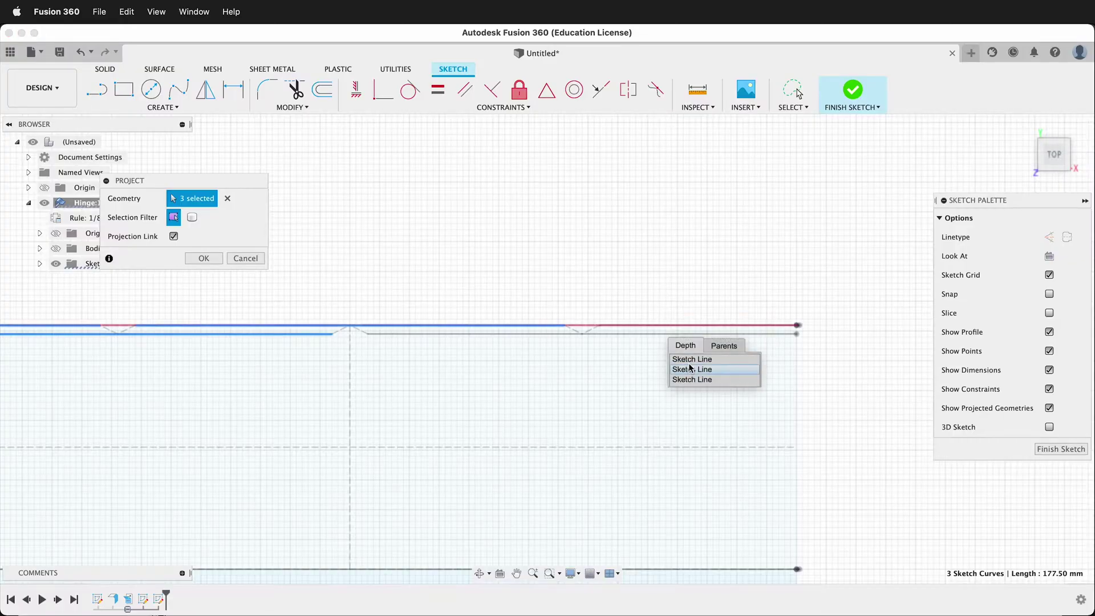
{"action": "left_click", "coordinate": [690, 370]}
{"action": "left_click", "coordinate": [515, 334]}
{"action": "scroll", "coordinate": [548, 299], "scroll_direction": "down", "scroll_amount": 5}
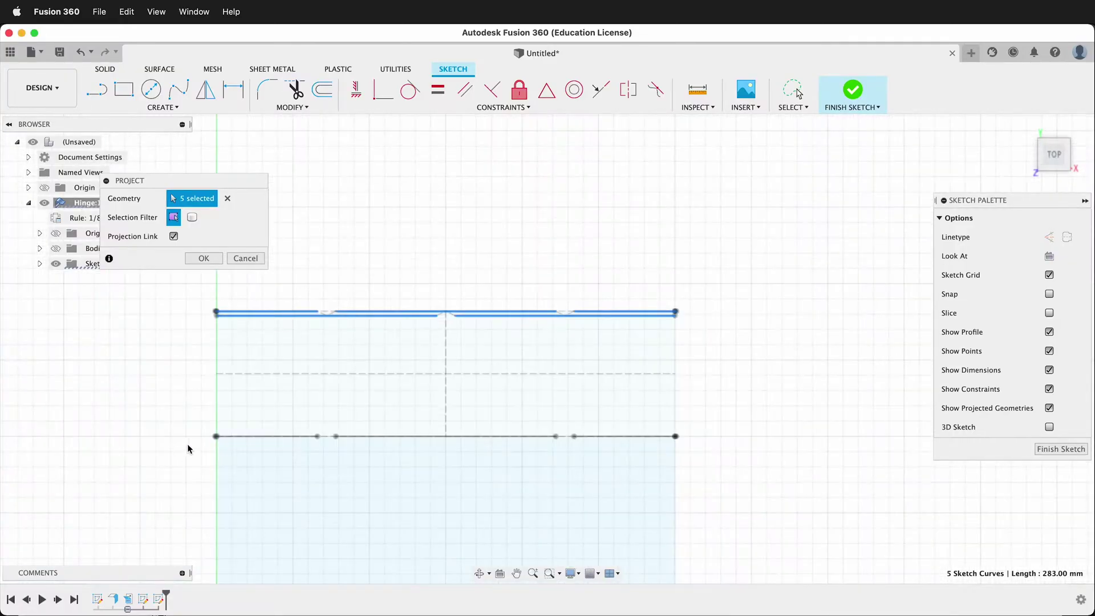
Add the three solid cut segments on the bend area's lower edge to the projection and apply it
{"action": "scroll", "coordinate": [228, 442], "scroll_direction": "up", "scroll_amount": 5}
{"action": "left_click", "coordinate": [377, 429]}
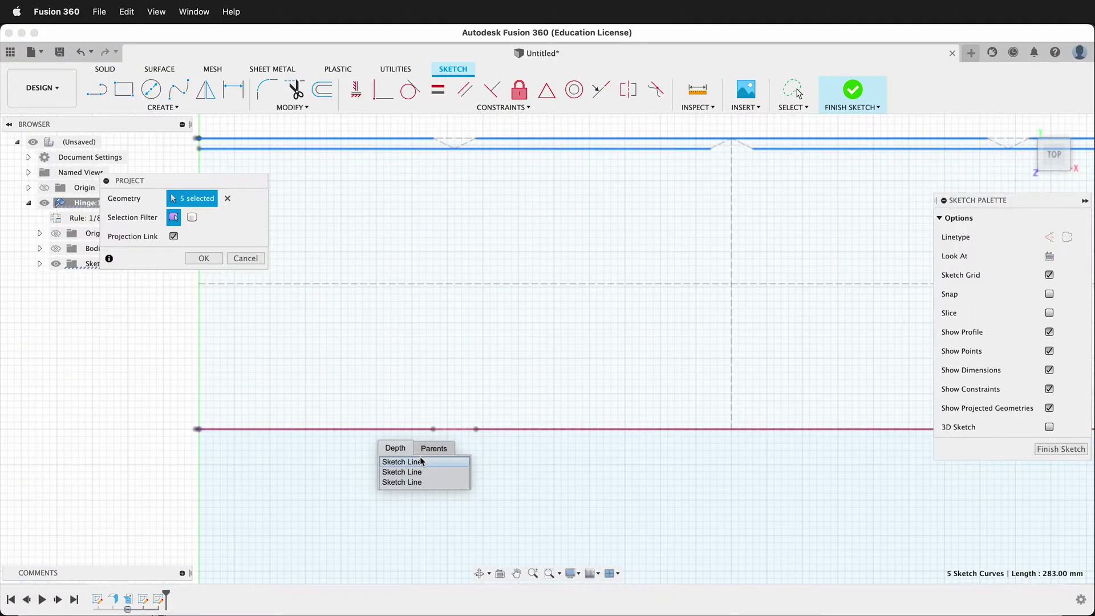
{"action": "left_click", "coordinate": [411, 472]}
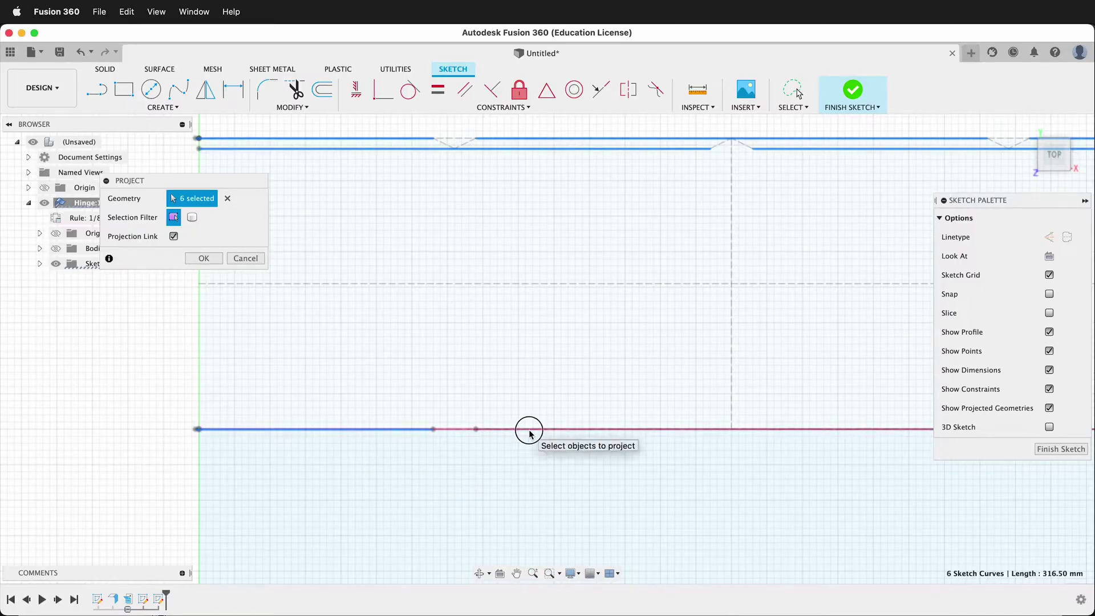
{"action": "left_click", "coordinate": [534, 437]}
{"action": "left_click", "coordinate": [556, 479]}
{"action": "scroll", "coordinate": [611, 462], "scroll_direction": "down", "scroll_amount": 5}
{"action": "scroll", "coordinate": [743, 413], "scroll_direction": "up", "scroll_amount": 5}
{"action": "left_click", "coordinate": [703, 432]}
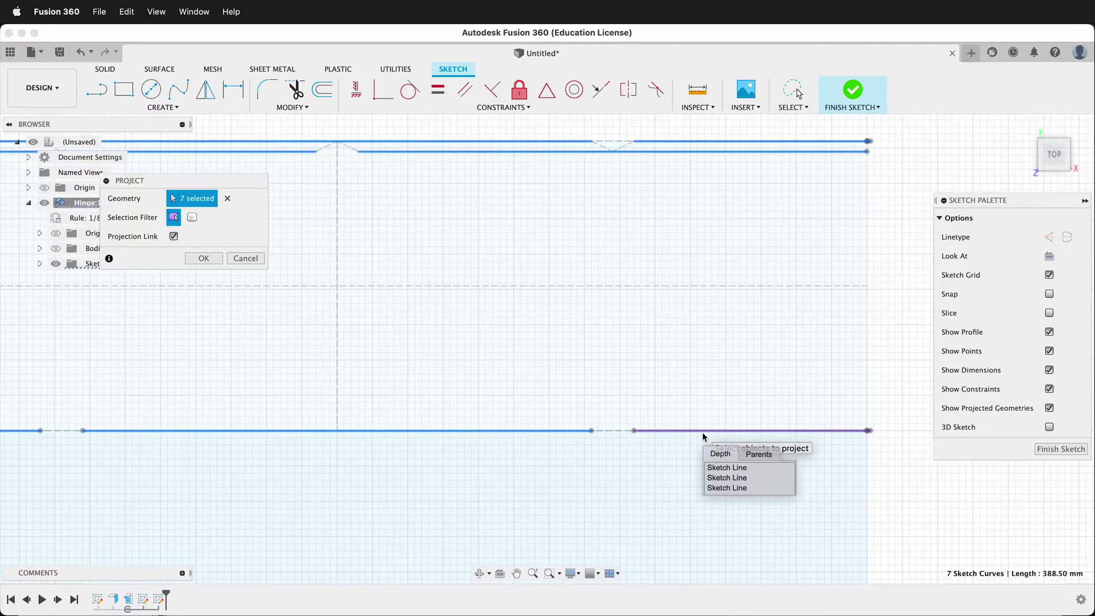
{"action": "left_click", "coordinate": [725, 488]}
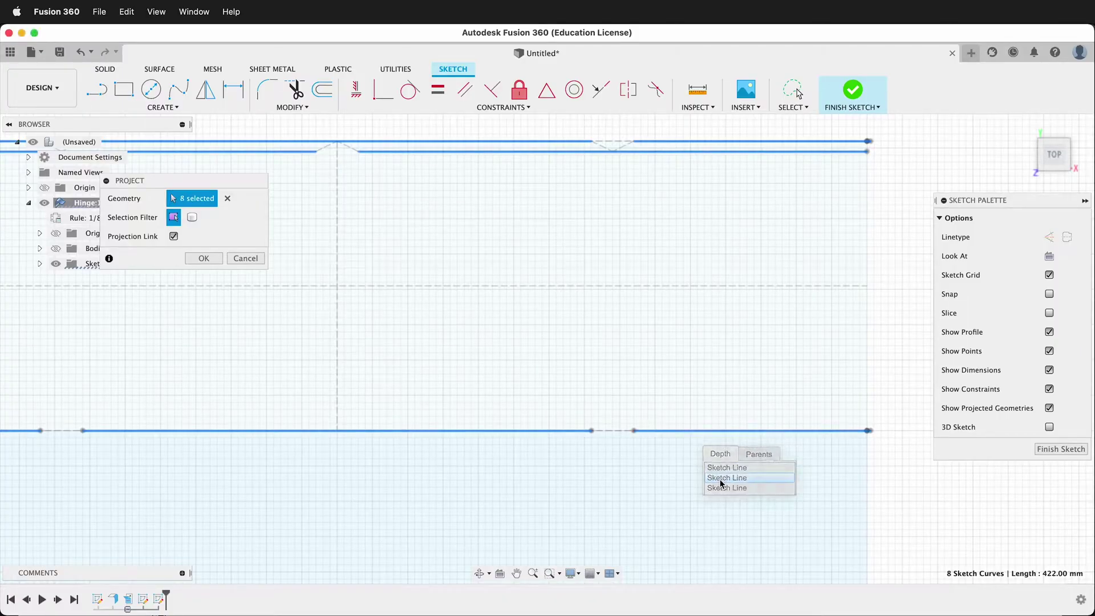
{"action": "left_click", "coordinate": [204, 258]}
Hide Sketch2 so that only the projected segments remain displayed
{"action": "scroll", "coordinate": [753, 368], "scroll_direction": "down", "scroll_amount": 2}
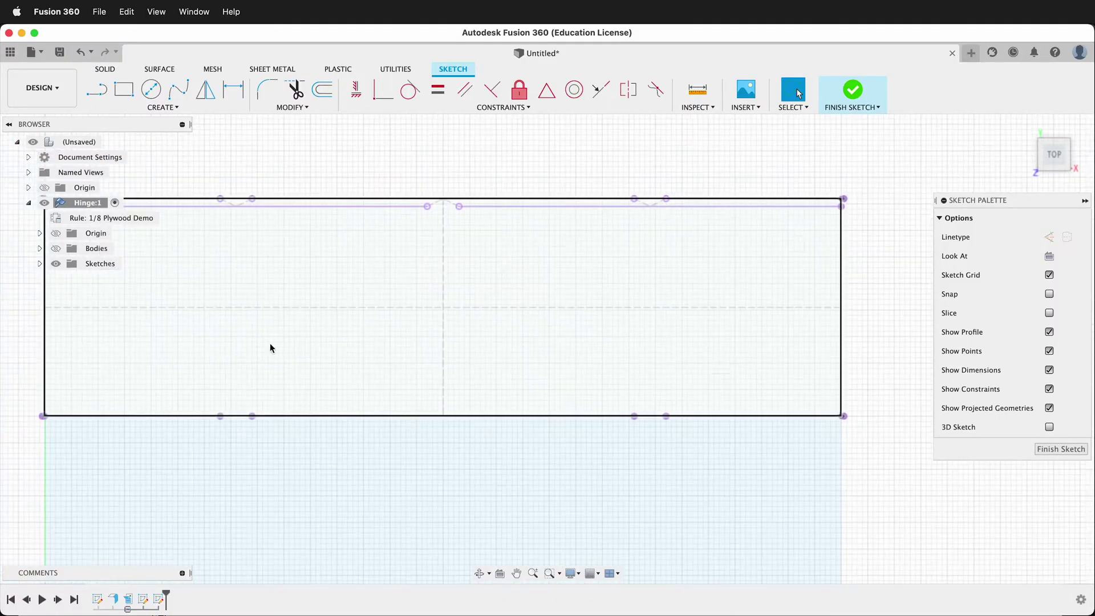
{"action": "left_click", "coordinate": [39, 263]}
{"action": "left_click", "coordinate": [67, 294]}
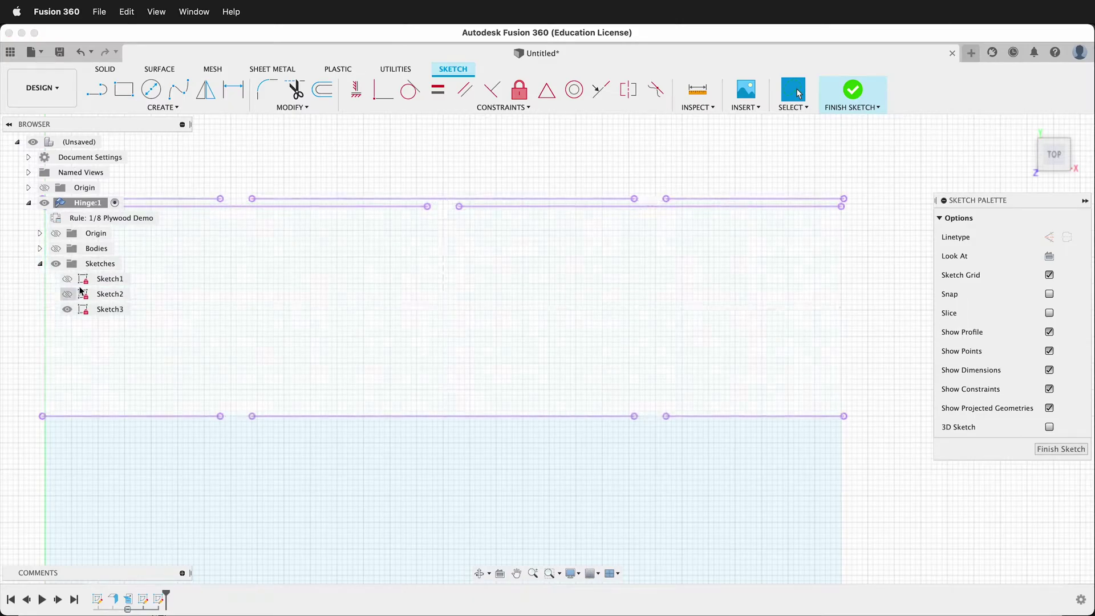
{"action": "scroll", "coordinate": [626, 351], "scroll_direction": "down", "scroll_amount": 3}
{"action": "left_click", "coordinate": [333, 260]}
{"action": "left_click", "coordinate": [333, 251]}
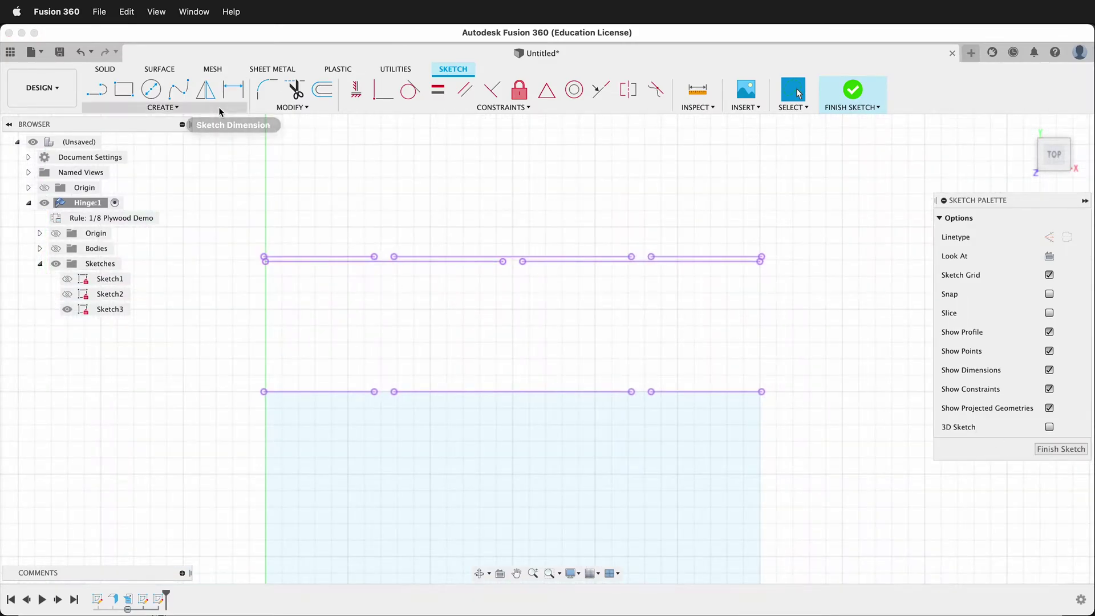
Start a rectangular pattern of the three upper-edge segments and the two segments directly beneath them
{"action": "left_click", "coordinate": [170, 108]}
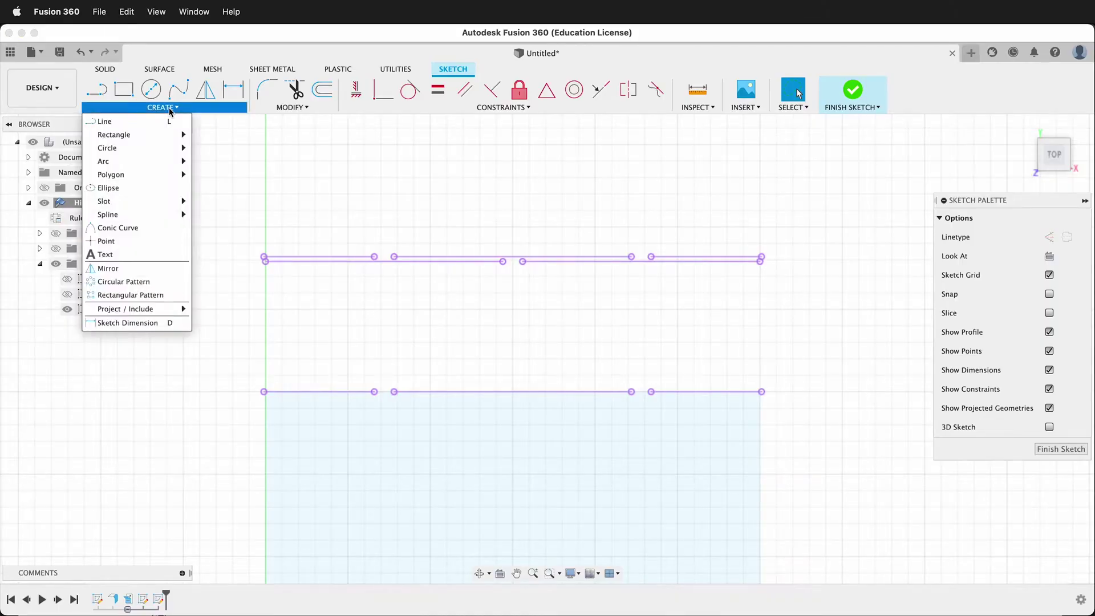
{"action": "left_click", "coordinate": [151, 295]}
{"action": "left_click_drag", "start_coordinate": [266, 181], "coordinate": [197, 180]}
{"action": "scroll", "coordinate": [342, 257], "scroll_direction": "up", "scroll_amount": 3}
{"action": "left_click", "coordinate": [347, 256]}
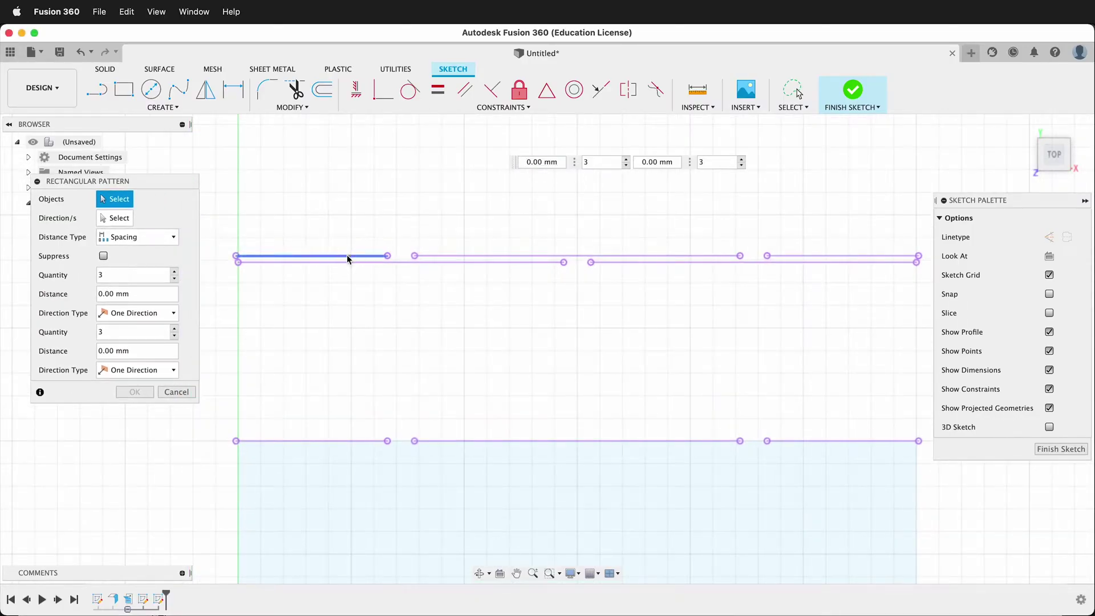
{"action": "left_click", "coordinate": [347, 256]}
{"action": "left_click", "coordinate": [434, 262]}
{"action": "left_click", "coordinate": [640, 256]}
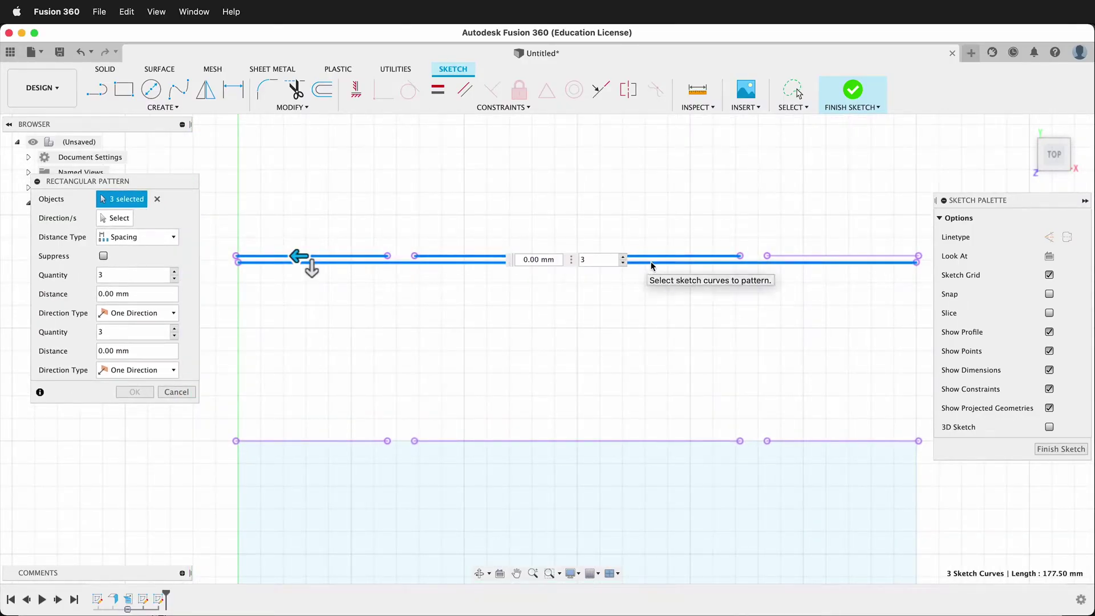
{"action": "left_click", "coordinate": [804, 257]}
{"action": "left_click", "coordinate": [866, 257]}
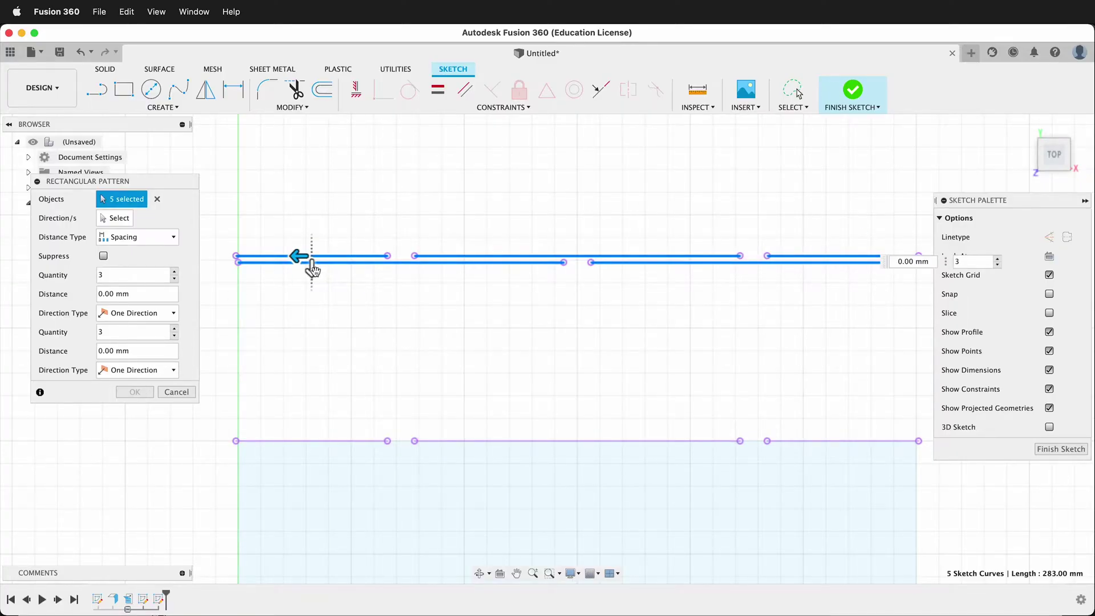
Pattern the segments down the bend area with Spacing distance type, quantity numbars/2 and distance barheight*2, with quantity 1 in the other direction
{"action": "left_click_drag", "start_coordinate": [311, 268], "coordinate": [311, 314]}
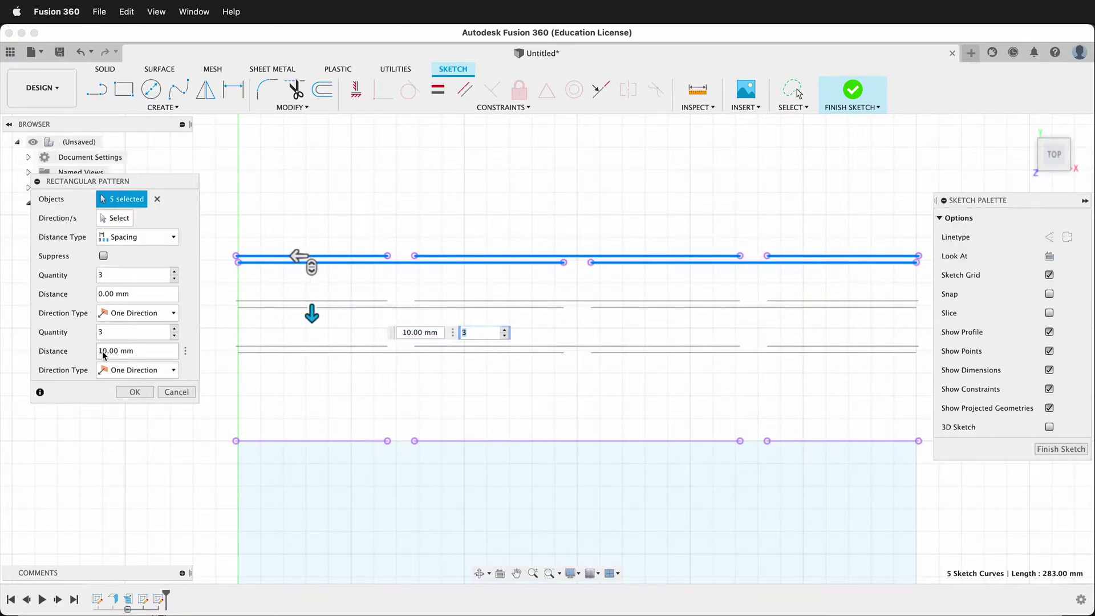
{"action": "left_click", "coordinate": [171, 237]}
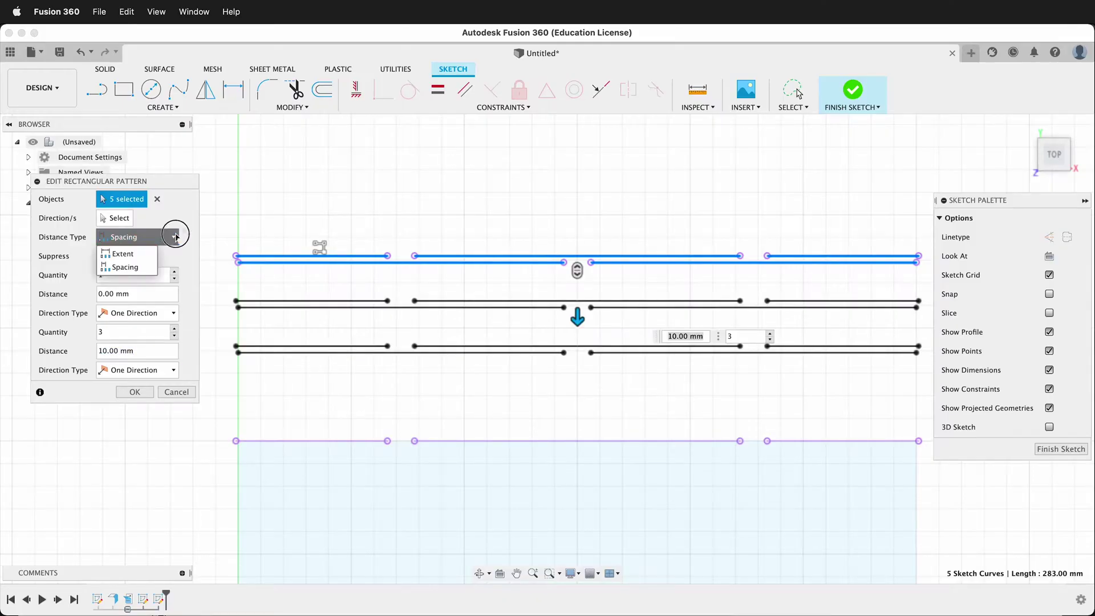
{"action": "left_click", "coordinate": [122, 267]}
{"action": "left_click", "coordinate": [160, 351]}
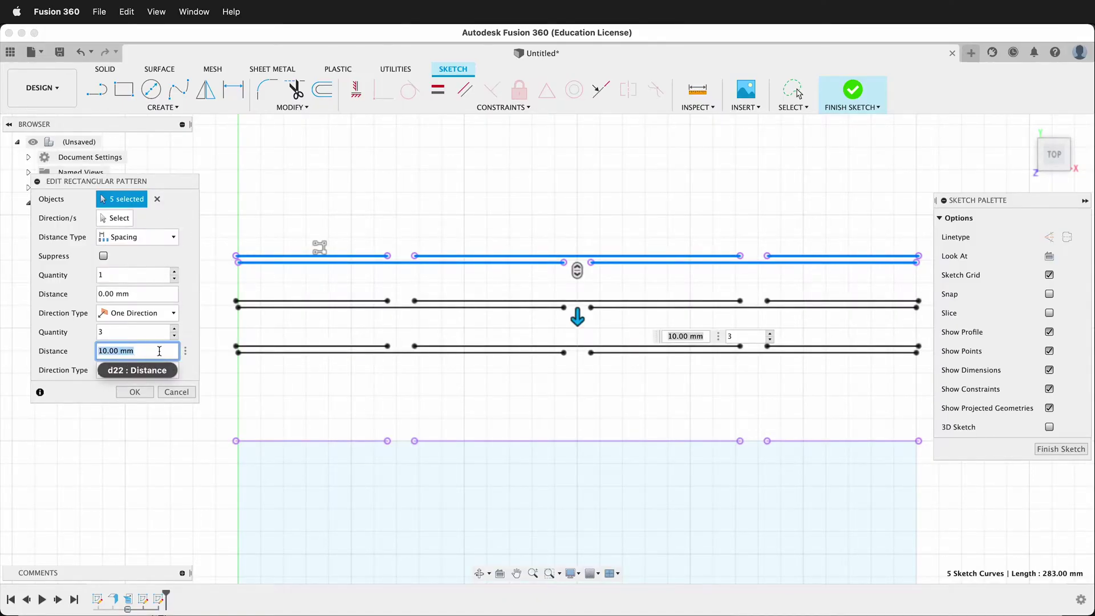
{"action": "type", "text": "barheight*2"}
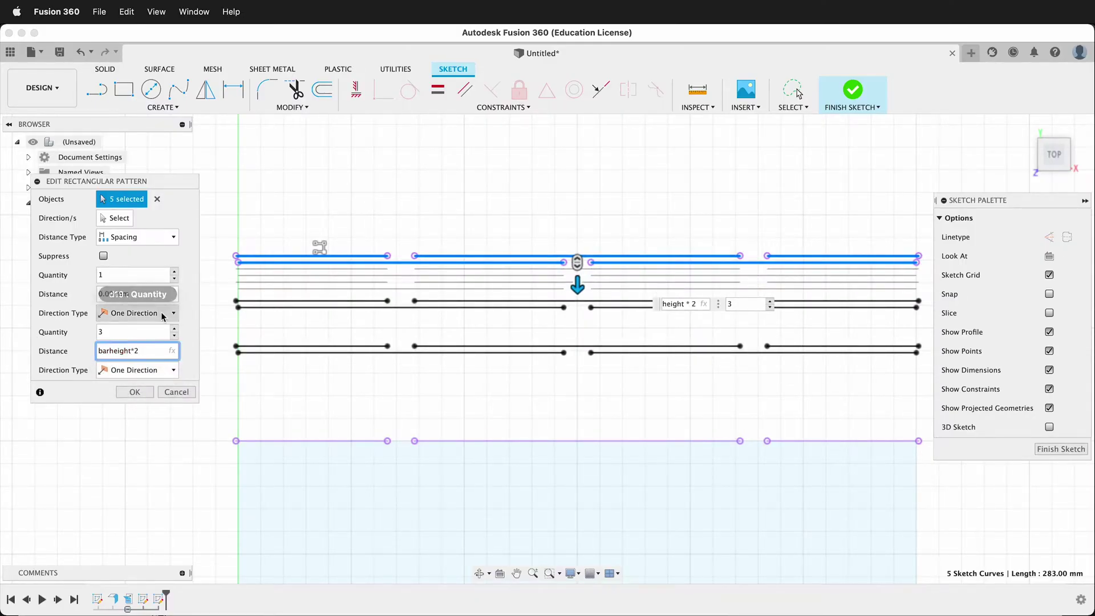
{"action": "left_click", "coordinate": [85, 336]}
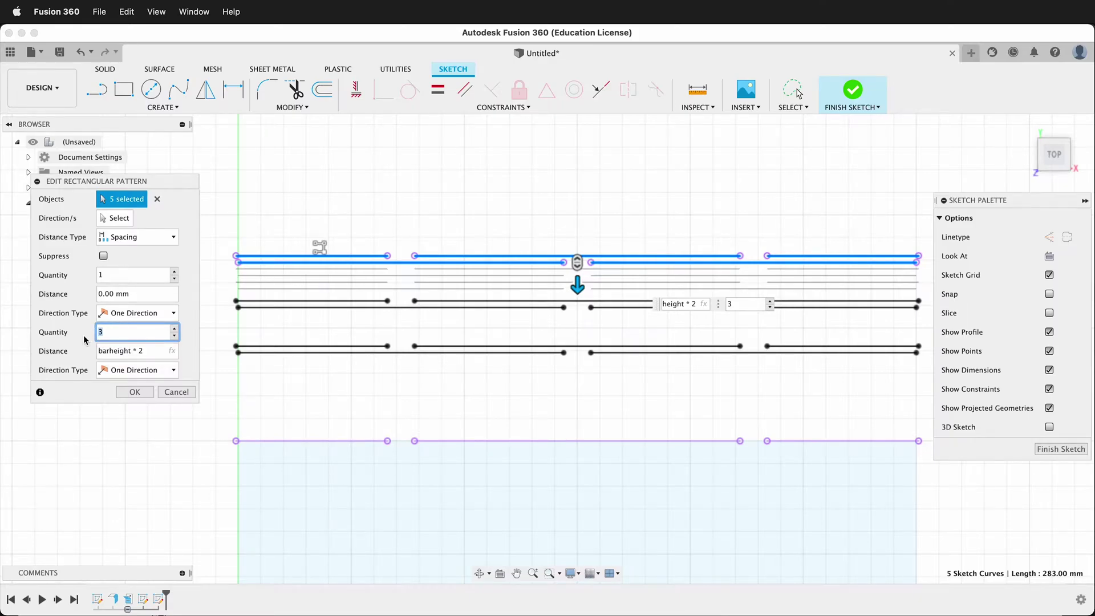
{"action": "type", "text": "numbars/2"}
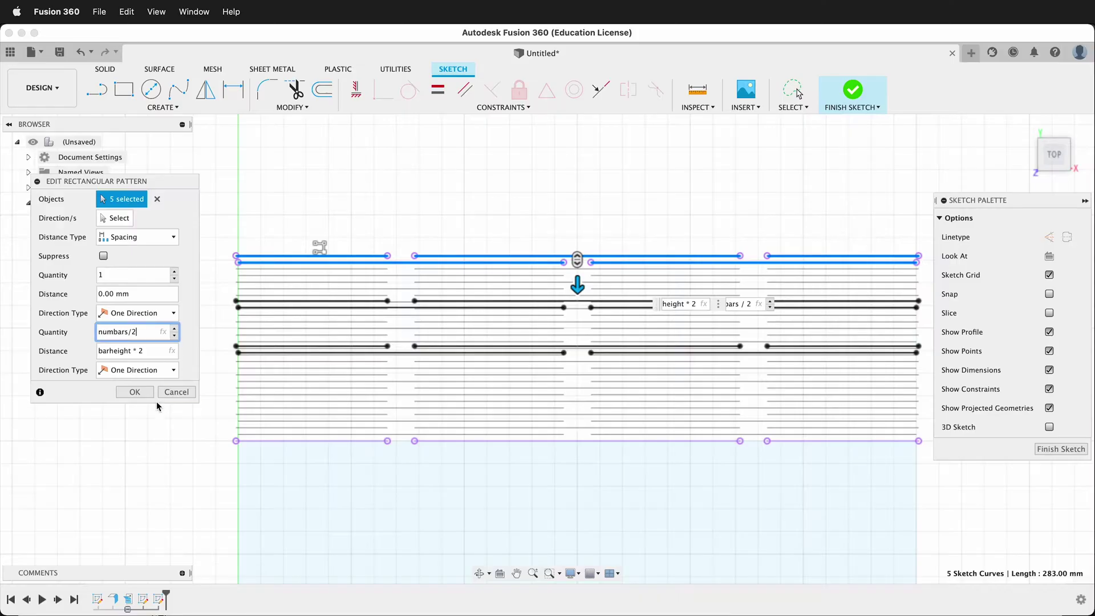
{"action": "left_click", "coordinate": [134, 392]}
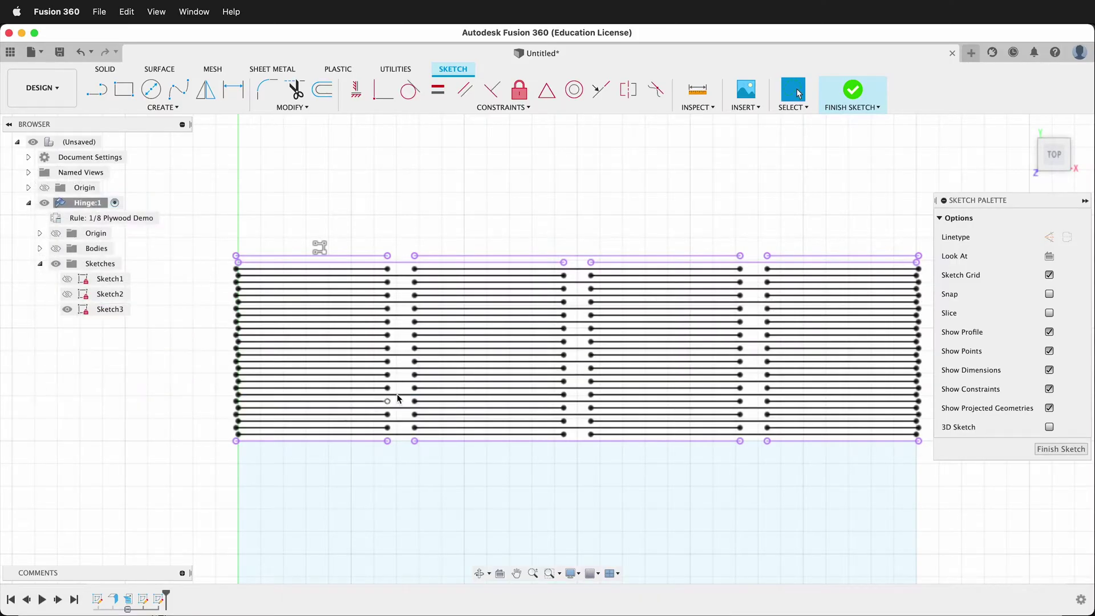
Check the patterned cut lines near the lower edge, finish the sketch and show the hinge's bodies
{"action": "scroll", "coordinate": [392, 395], "scroll_direction": "up", "scroll_amount": 1}
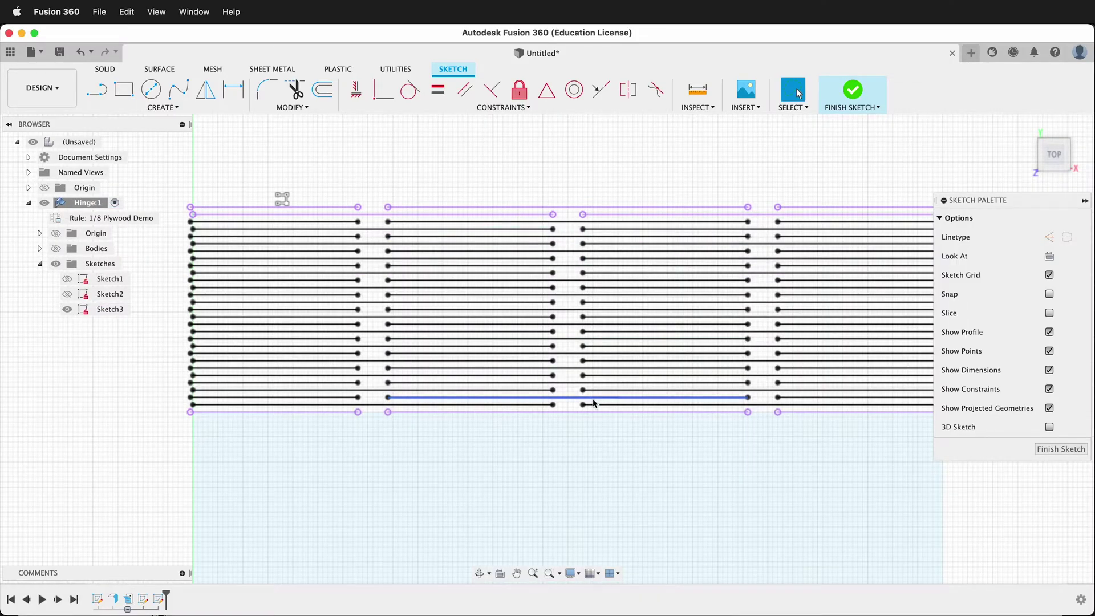
{"action": "scroll", "coordinate": [586, 419], "scroll_direction": "up", "scroll_amount": 2}
{"action": "scroll", "coordinate": [583, 413], "scroll_direction": "down", "scroll_amount": 3}
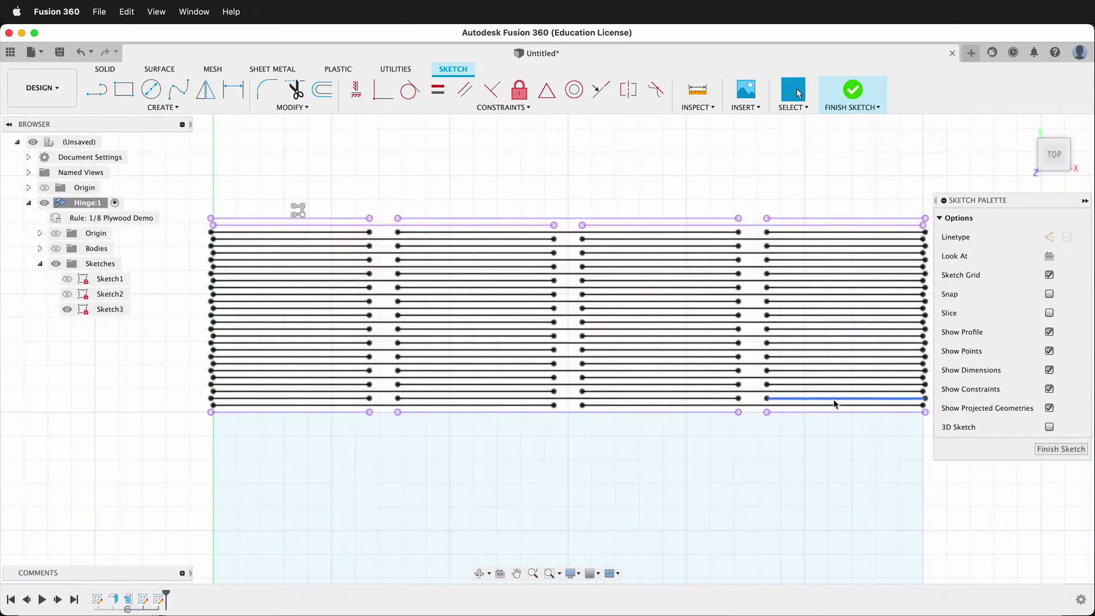
{"action": "left_click", "coordinate": [1061, 449]}
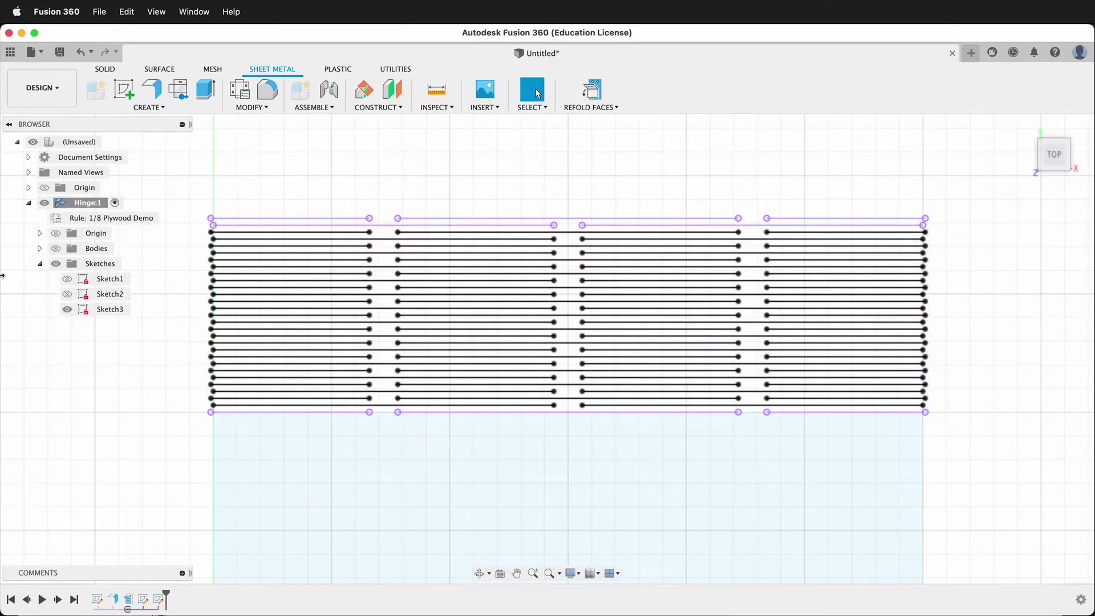
{"action": "left_click", "coordinate": [56, 248]}
{"action": "scroll", "coordinate": [546, 368], "scroll_direction": "down", "scroll_amount": 5}
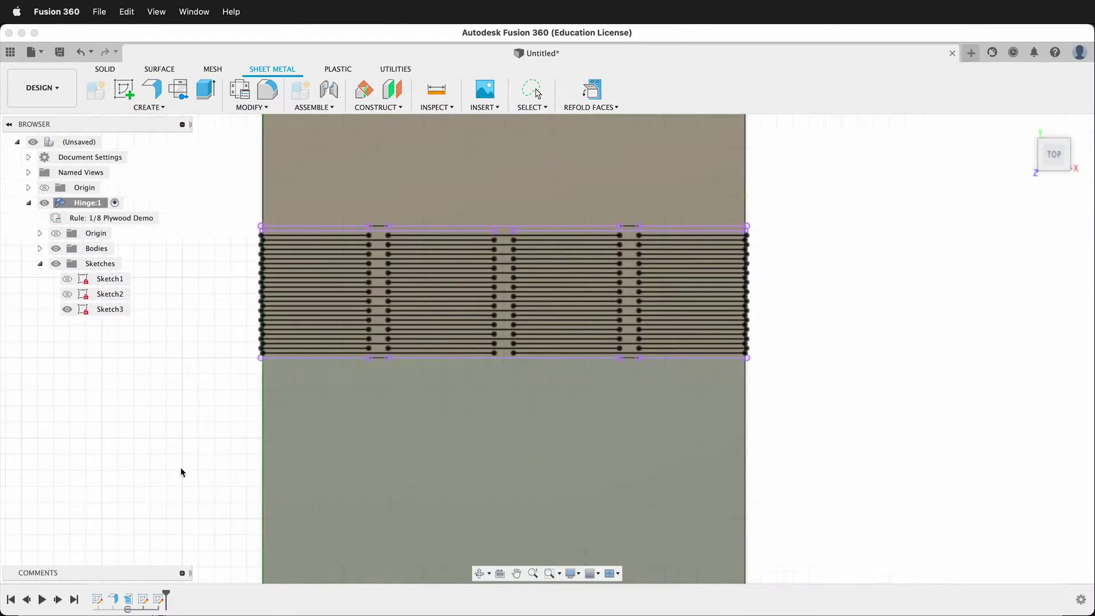
Reopen the patterned cut-line sketch, project the whole hinge body into it with the body selection filter, and finish the sketch
{"action": "double_click", "coordinate": [142, 607]}
{"action": "key", "text": "p"}
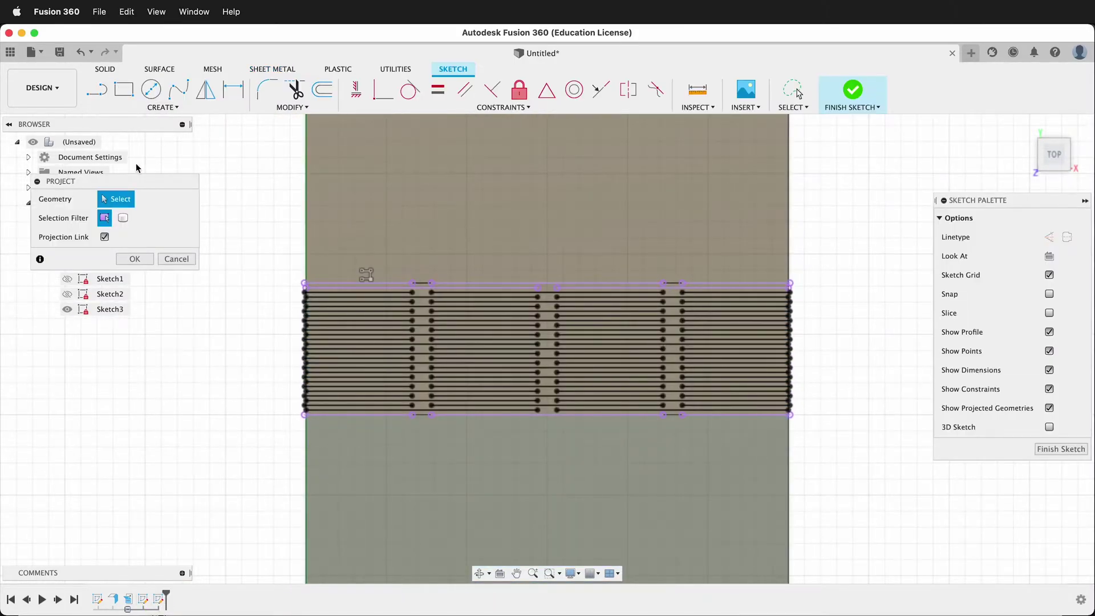
{"action": "left_click_drag", "start_coordinate": [188, 183], "coordinate": [192, 180]}
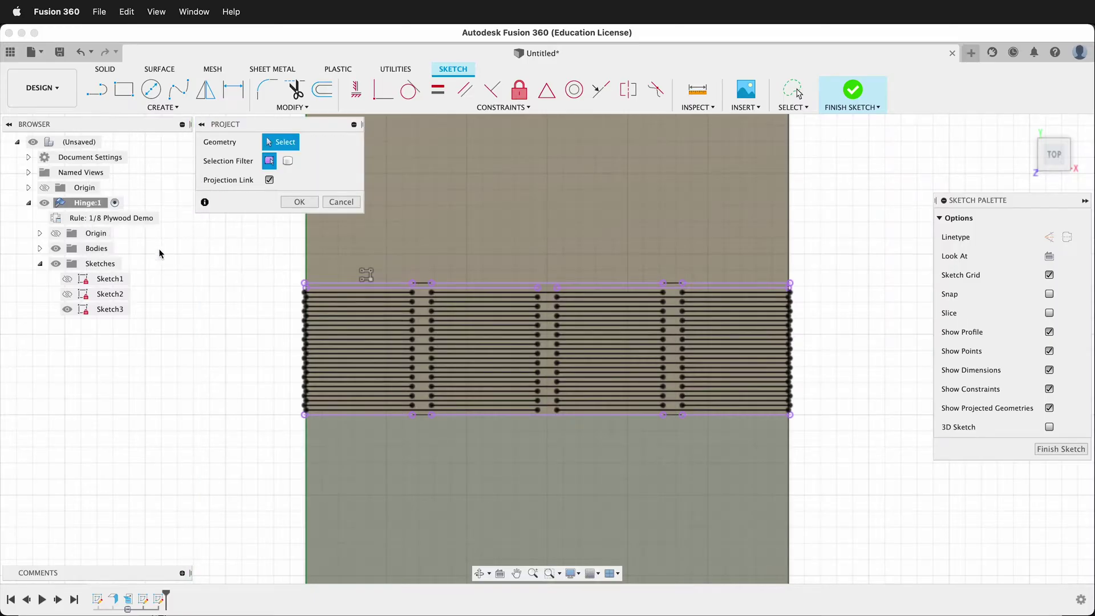
{"action": "left_click", "coordinate": [288, 161]}
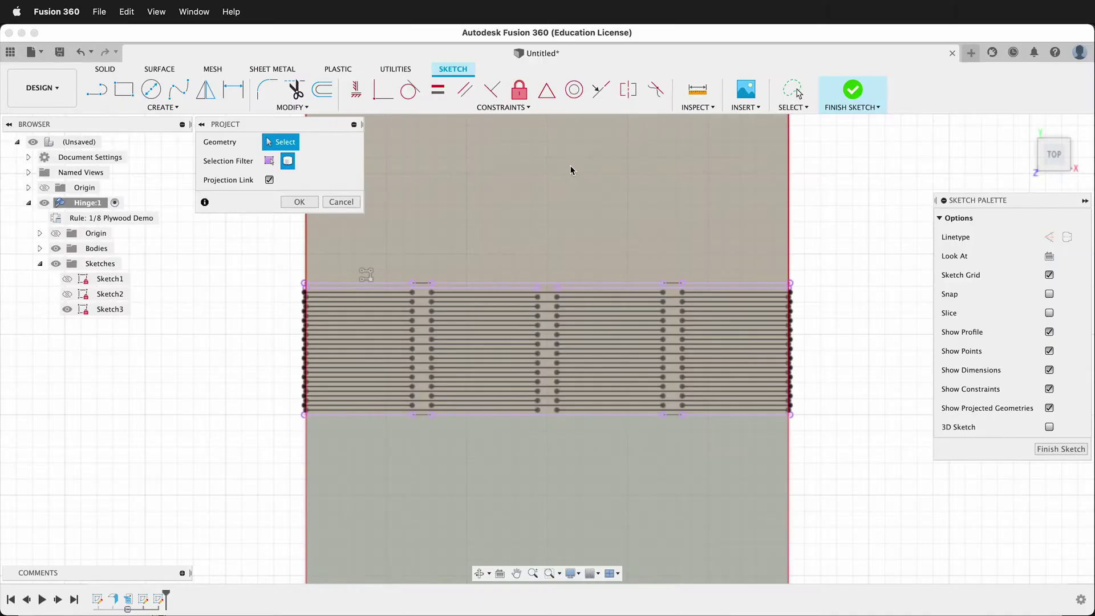
{"action": "left_click", "coordinate": [570, 166]}
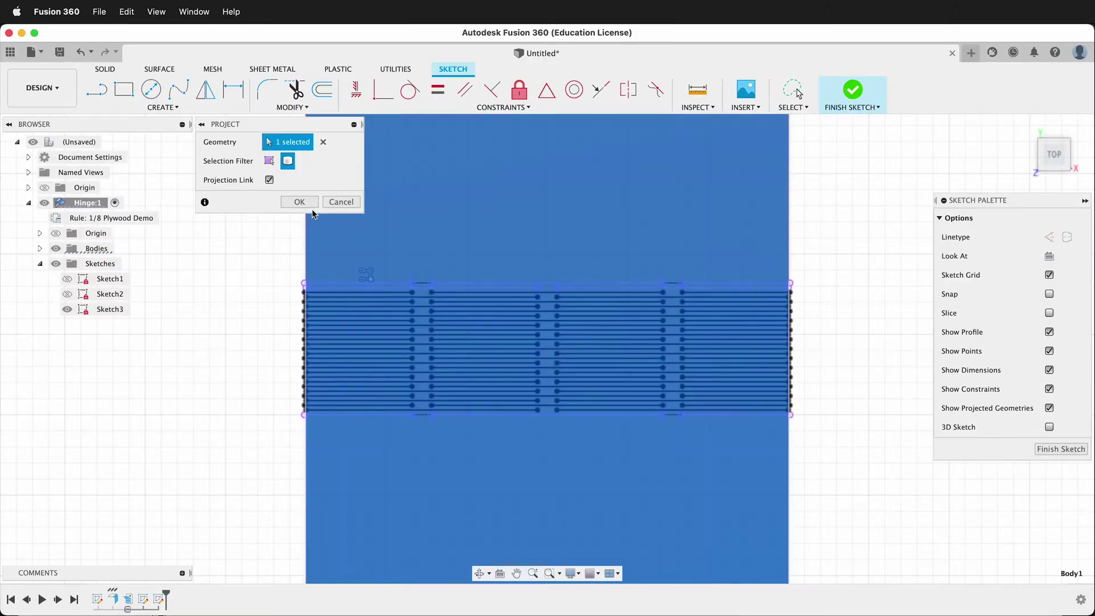
{"action": "left_click", "coordinate": [300, 201]}
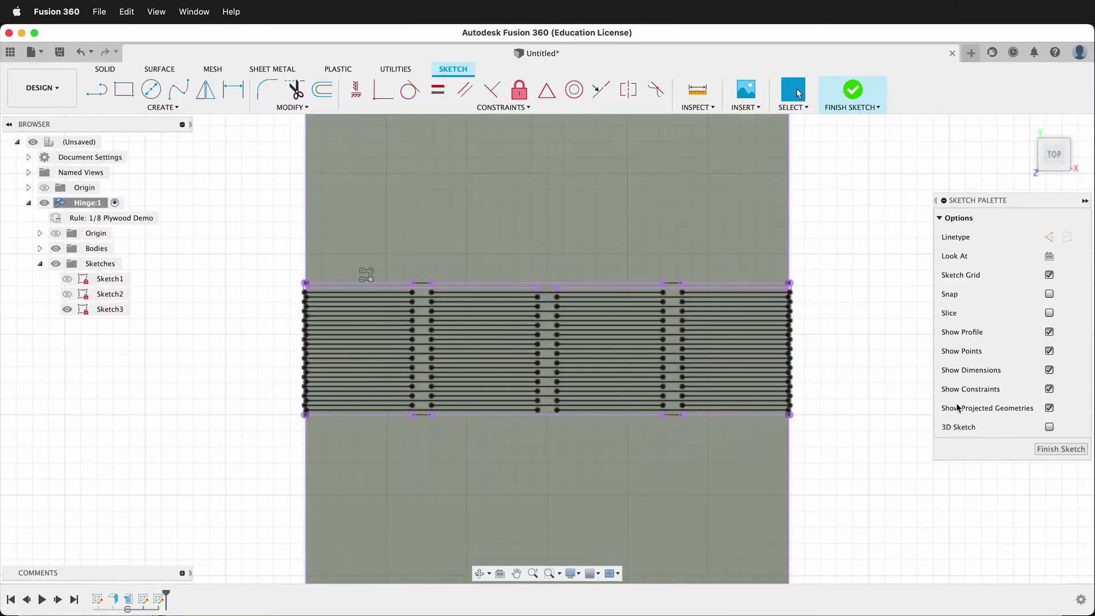
{"action": "left_click", "coordinate": [1068, 450]}
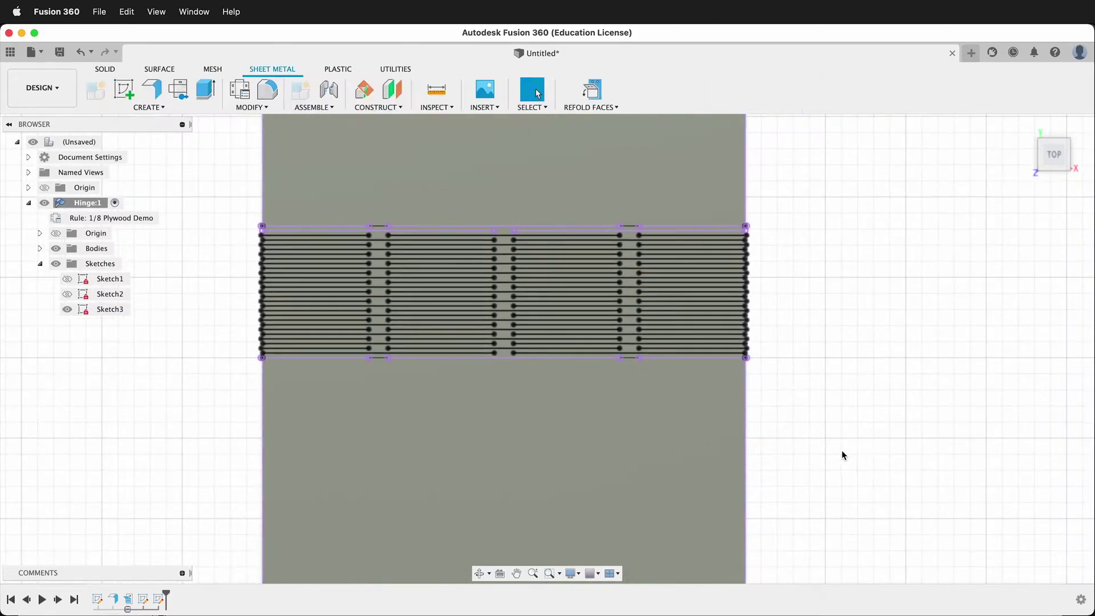
Hide the hinge's bodies so that only the cut-line sketch and projected outline remain in view
{"action": "scroll", "coordinate": [843, 453], "scroll_direction": "down", "scroll_amount": 5}
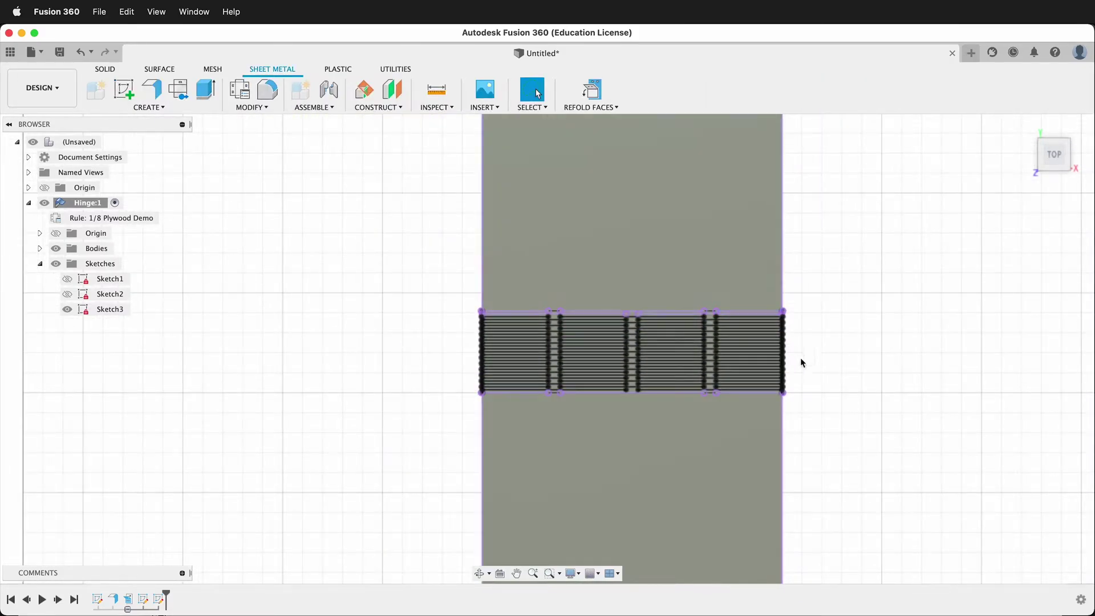
{"action": "scroll", "coordinate": [800, 358], "scroll_direction": "up", "scroll_amount": 4}
{"action": "middle_click_drag", "start_coordinate": [789, 444], "coordinate": [194, 365], "text": "shift"}
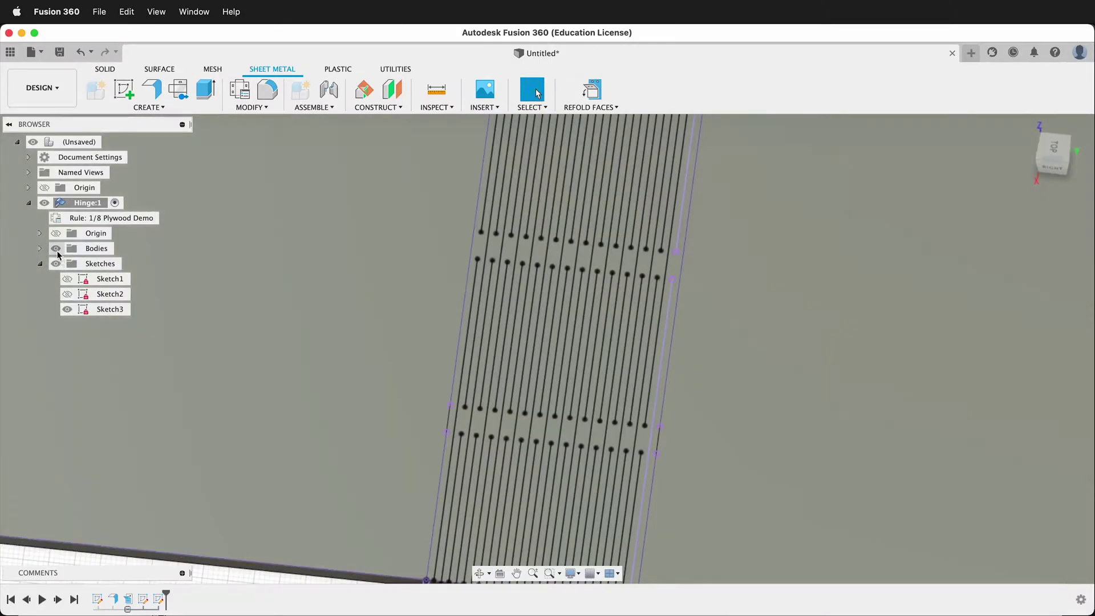
{"action": "left_click", "coordinate": [56, 248]}
{"action": "middle_click_drag", "start_coordinate": [560, 314], "coordinate": [505, 415], "text": "shift"}
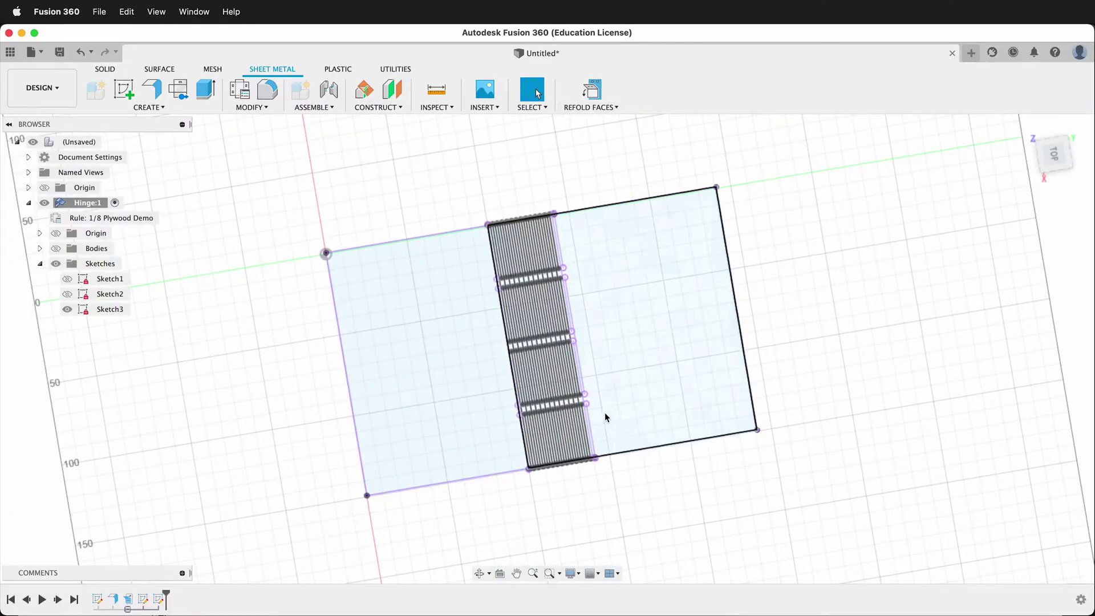
{"action": "scroll", "coordinate": [602, 385], "scroll_direction": "up", "scroll_amount": 2}
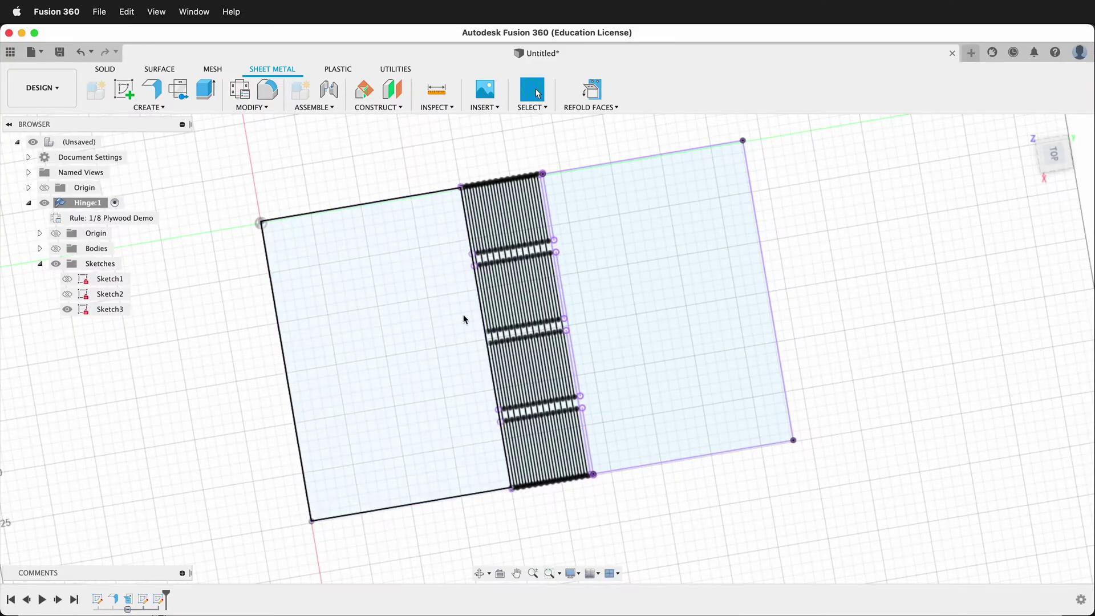
Start a surface Extrude and select all cut lines across the bend area, excluding the projected outer outline
{"action": "left_click", "coordinate": [163, 74]}
{"action": "left_click", "coordinate": [164, 107]}
{"action": "left_click", "coordinate": [461, 119]}
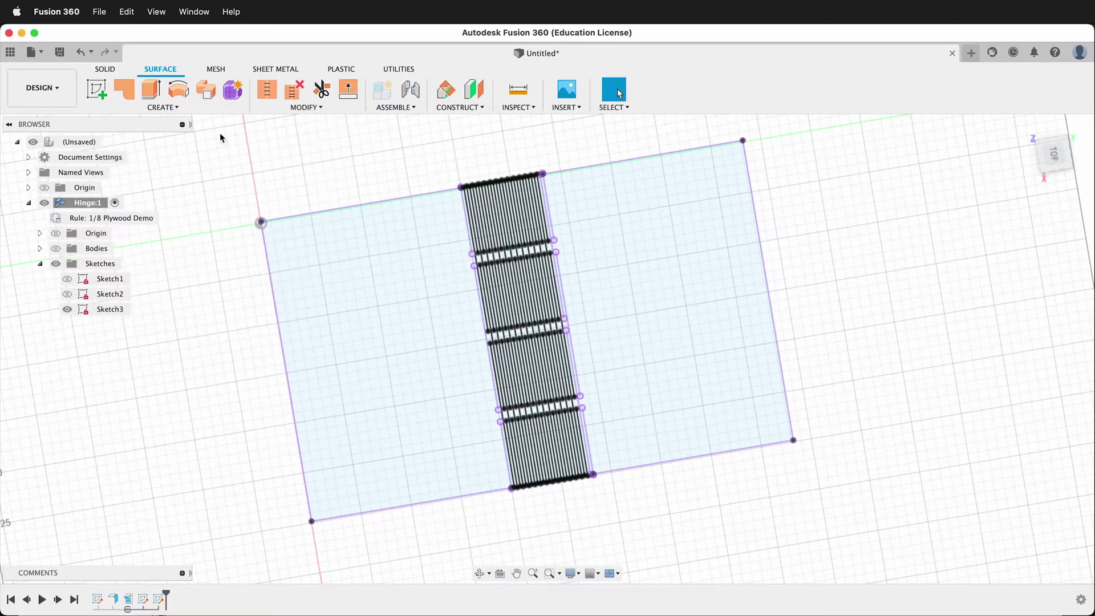
{"action": "left_click", "coordinate": [163, 107]}
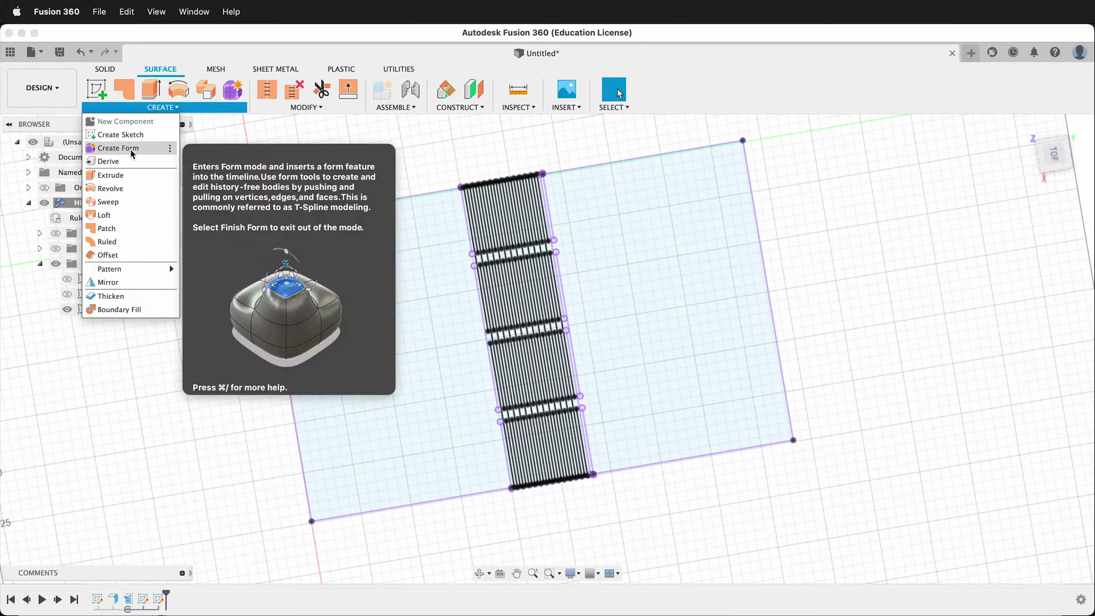
{"action": "left_click", "coordinate": [114, 174]}
{"action": "mouse_move", "coordinate": [395, 153]}
{"action": "left_mouse_down"}
{"action": "mouse_move", "coordinate": [441, 363]}
{"action": "mouse_move", "coordinate": [519, 528]}
{"action": "mouse_move", "coordinate": [639, 554]}
{"action": "mouse_move", "coordinate": [644, 352]}
{"action": "mouse_move", "coordinate": [630, 205]}
{"action": "mouse_move", "coordinate": [583, 156]}
{"action": "left_mouse_up"}
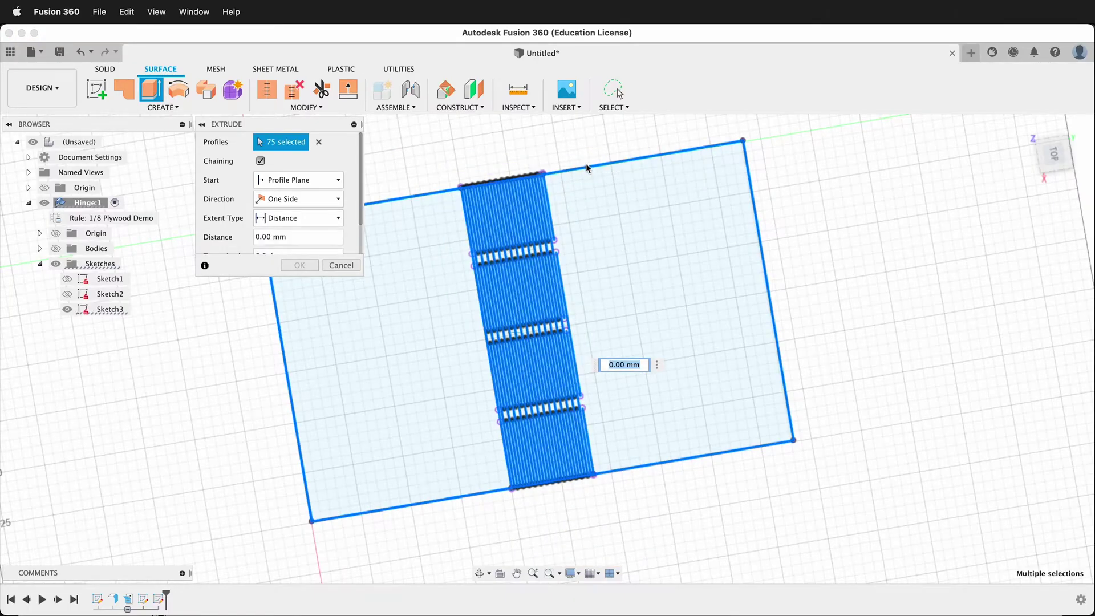
{"action": "left_click", "coordinate": [435, 191]}
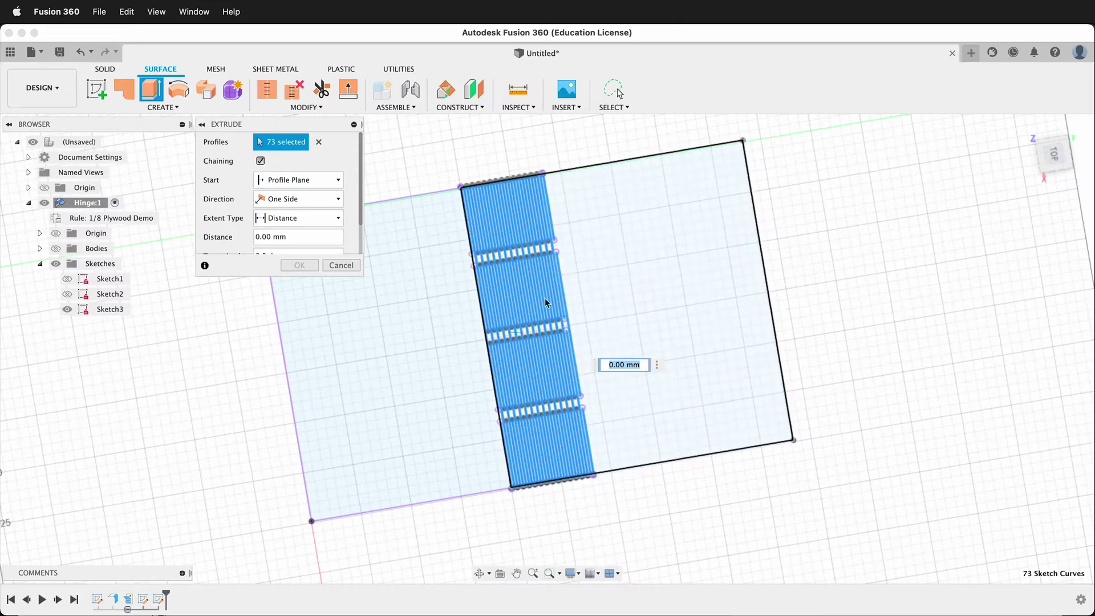
Extrude the cut lines as surfaces symmetrically by a distance of 25 mm, with the hinge body shown again
{"action": "scroll", "coordinate": [318, 188], "scroll_direction": "down", "scroll_amount": 2}
{"action": "left_click", "coordinate": [318, 165]}
{"action": "left_click", "coordinate": [285, 195]}
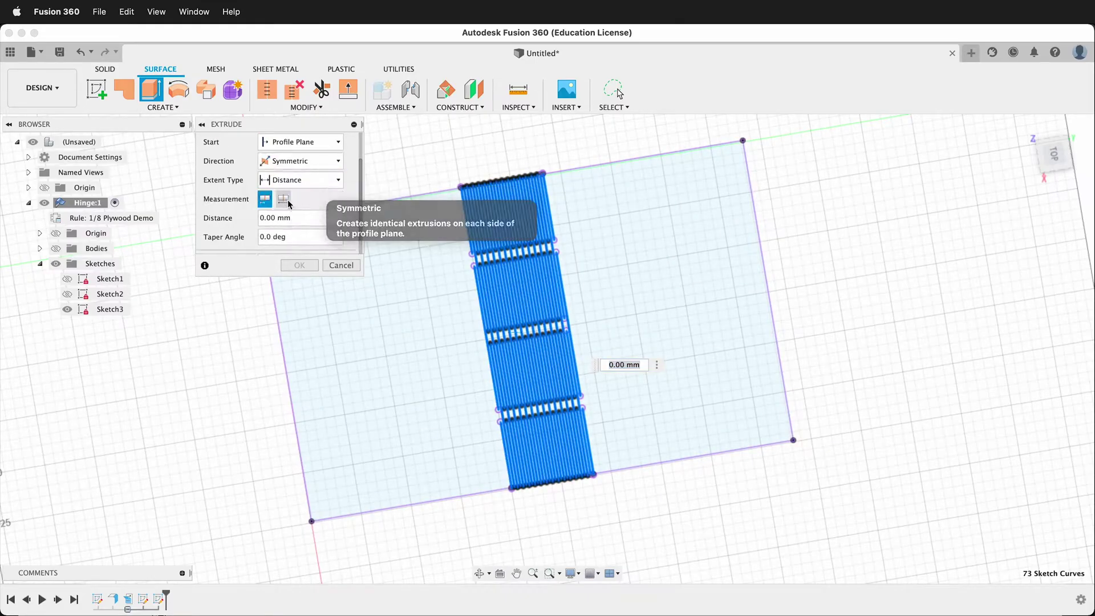
{"action": "left_click", "coordinate": [320, 180]}
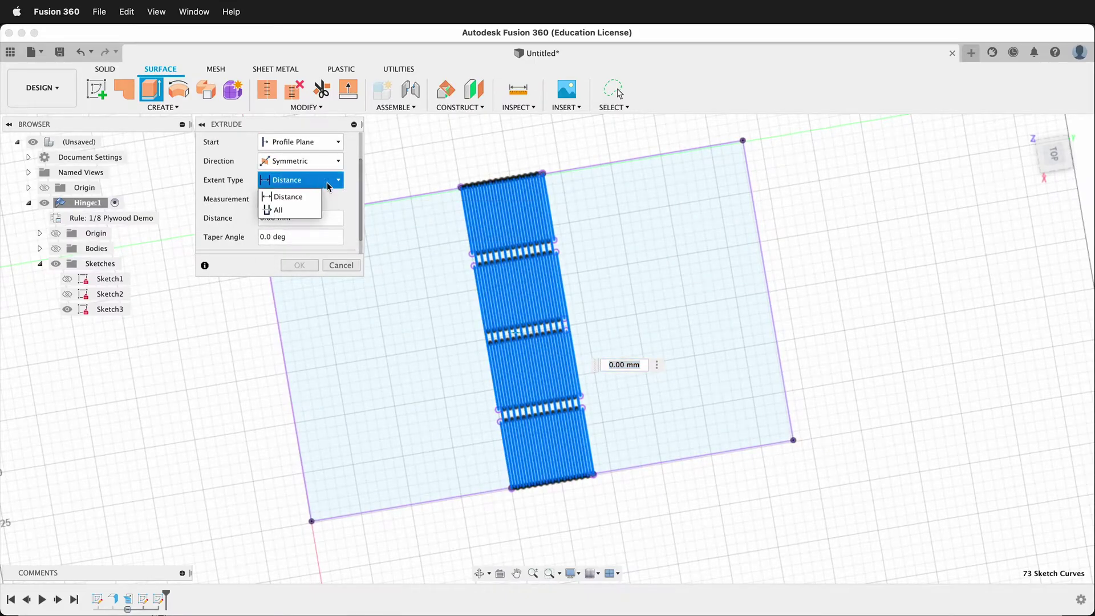
{"action": "left_click", "coordinate": [288, 197]}
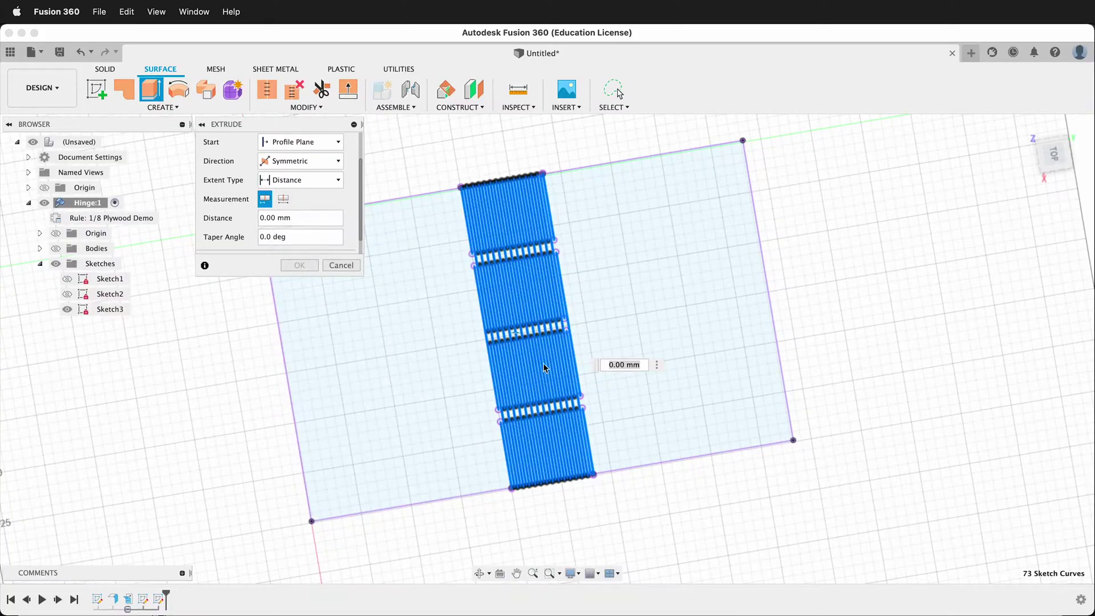
{"action": "left_click_drag", "start_coordinate": [521, 324], "coordinate": [514, 169]}
{"action": "left_click", "coordinate": [56, 248]}
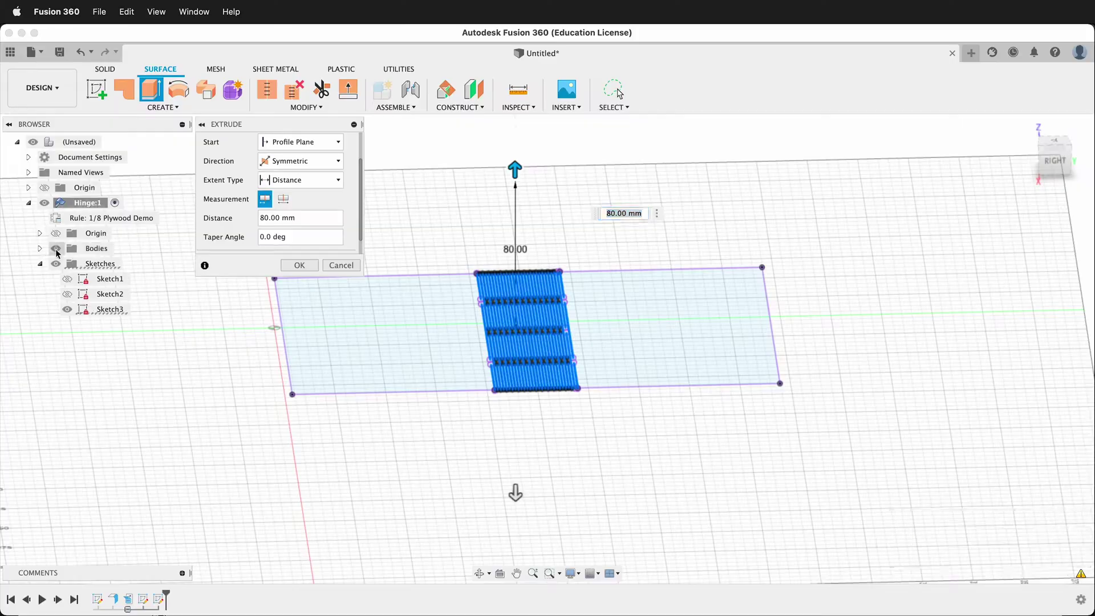
{"action": "left_click_drag", "start_coordinate": [515, 169], "coordinate": [514, 273]}
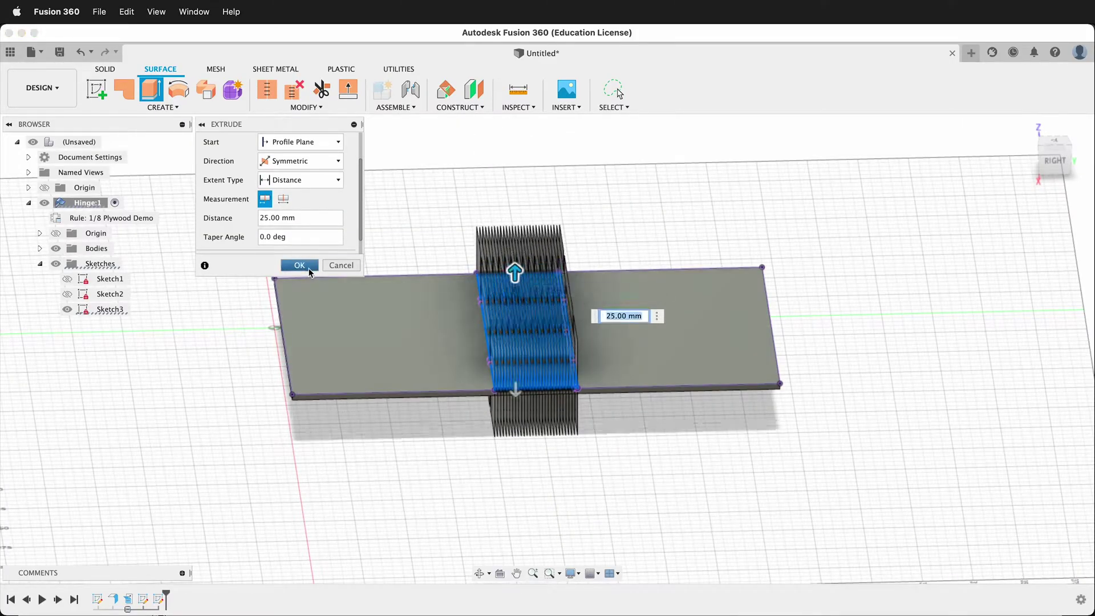
{"action": "left_click", "coordinate": [299, 266]}
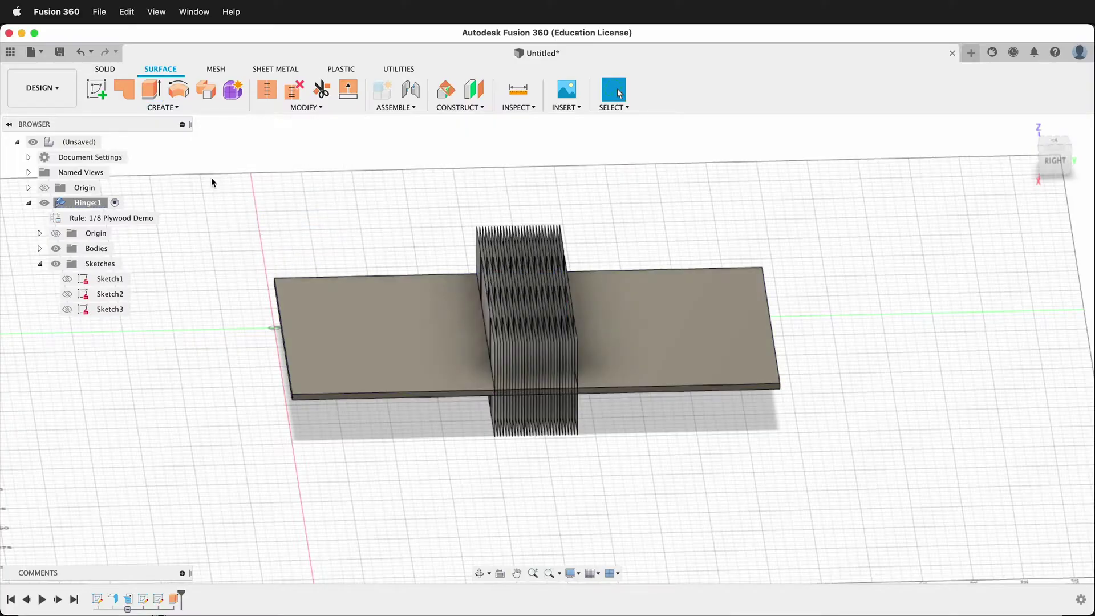
Thicken all of the extruded cut surfaces with a thickness of 0.127 mm
{"action": "left_click", "coordinate": [170, 108]}
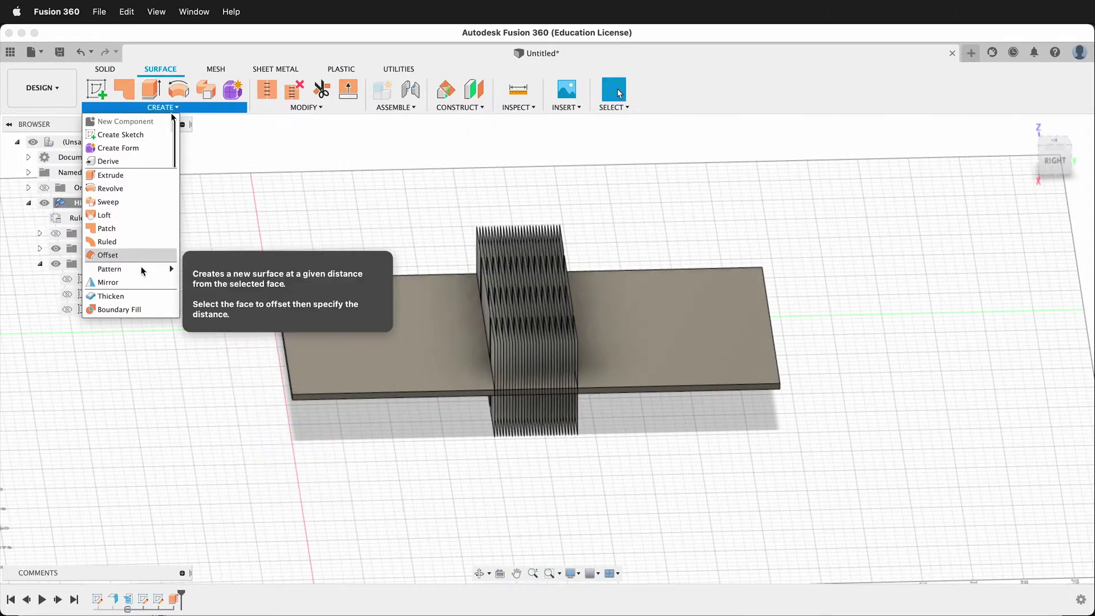
{"action": "left_click", "coordinate": [134, 294]}
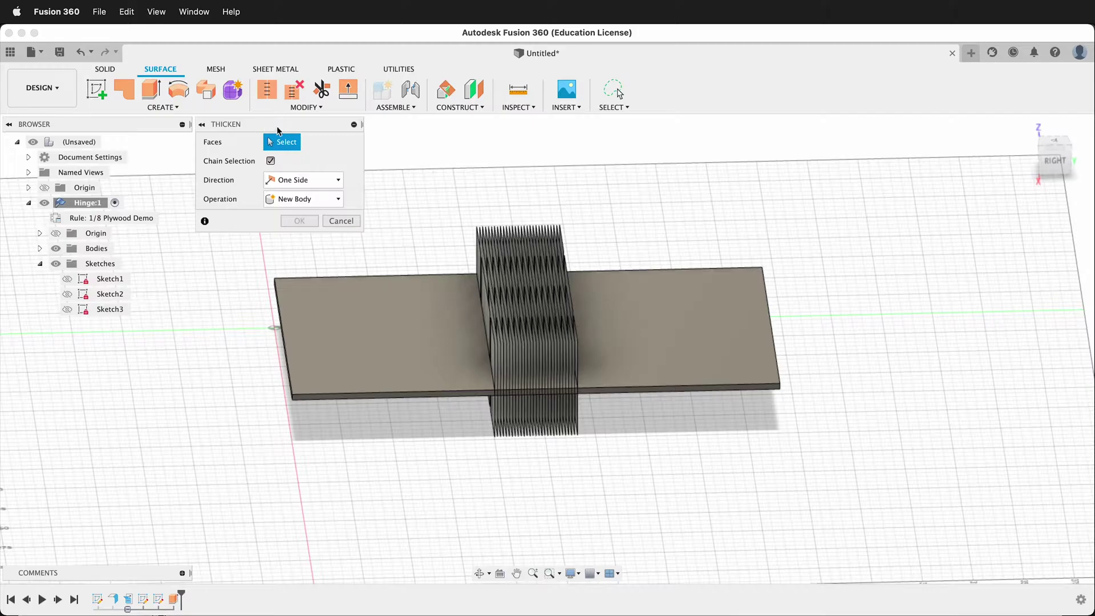
{"action": "mouse_move", "coordinate": [427, 200]}
{"action": "left_mouse_down"}
{"action": "mouse_move", "coordinate": [568, 472]}
{"action": "mouse_move", "coordinate": [628, 234]}
{"action": "mouse_move", "coordinate": [609, 188]}
{"action": "mouse_move", "coordinate": [555, 219]}
{"action": "left_mouse_up"}
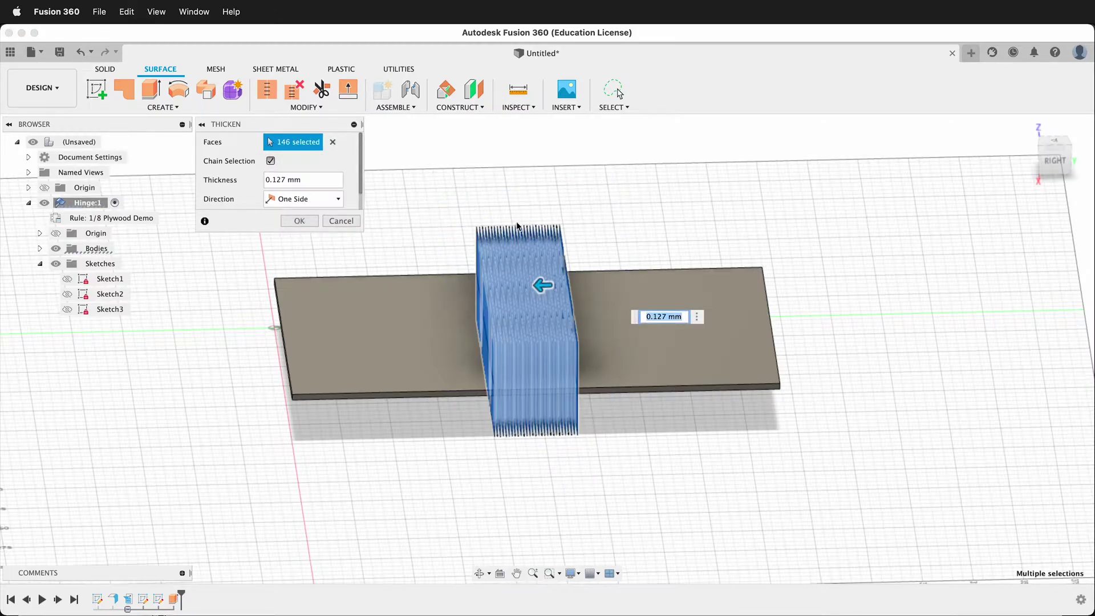
{"action": "left_click", "coordinate": [291, 179]}
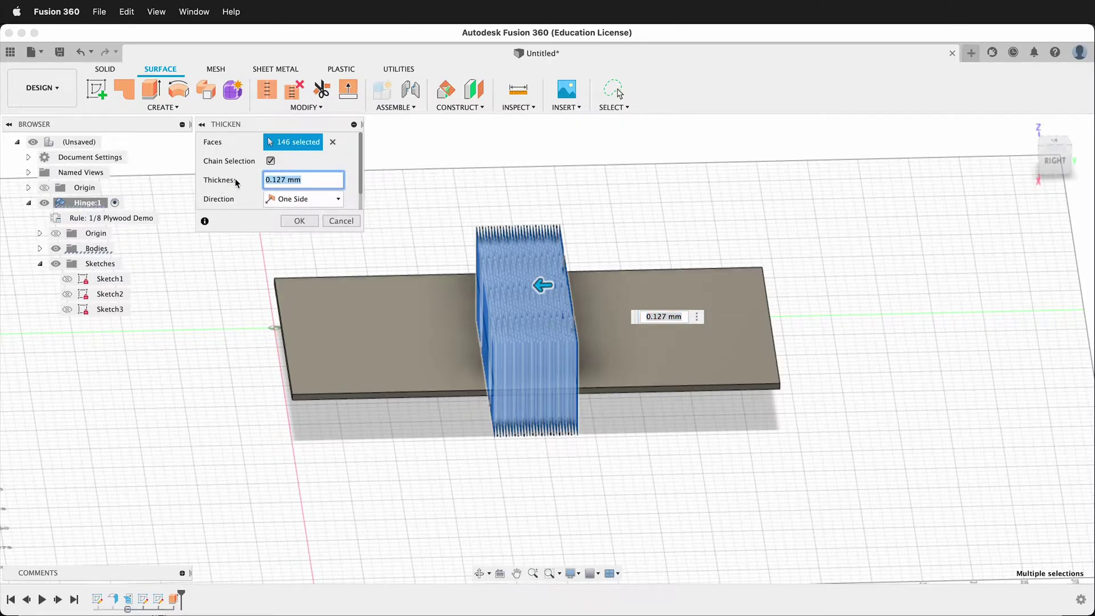
{"action": "type", "text": ".127"}
{"action": "left_click", "coordinate": [300, 221]}
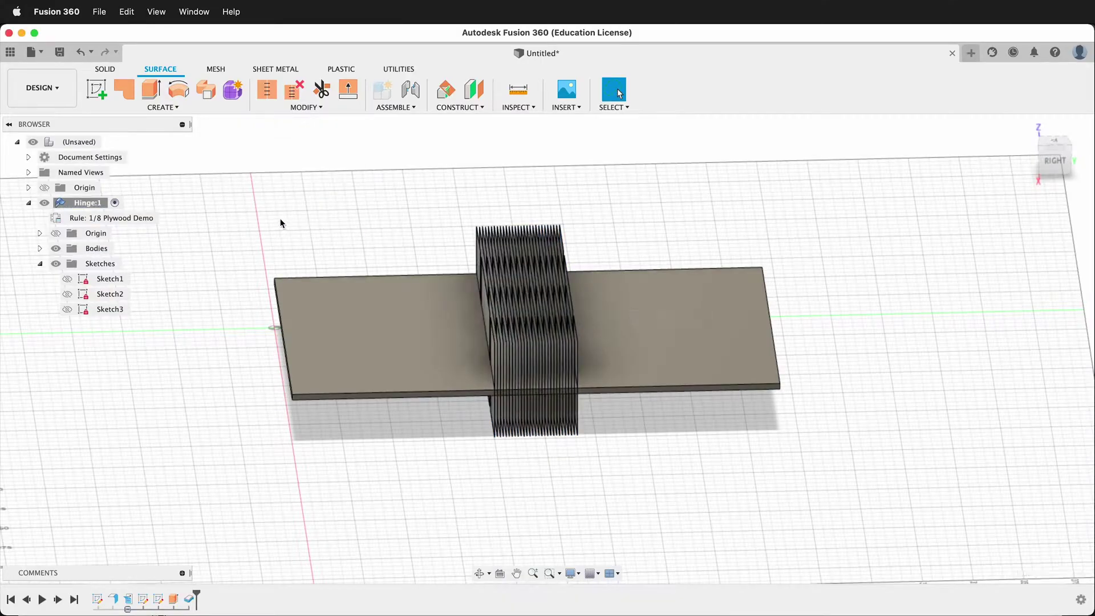
Cut all the thickened bodies out of the hinge body with Combine, without keeping the tools
{"action": "left_click", "coordinate": [97, 73]}
{"action": "left_click", "coordinate": [349, 91]}
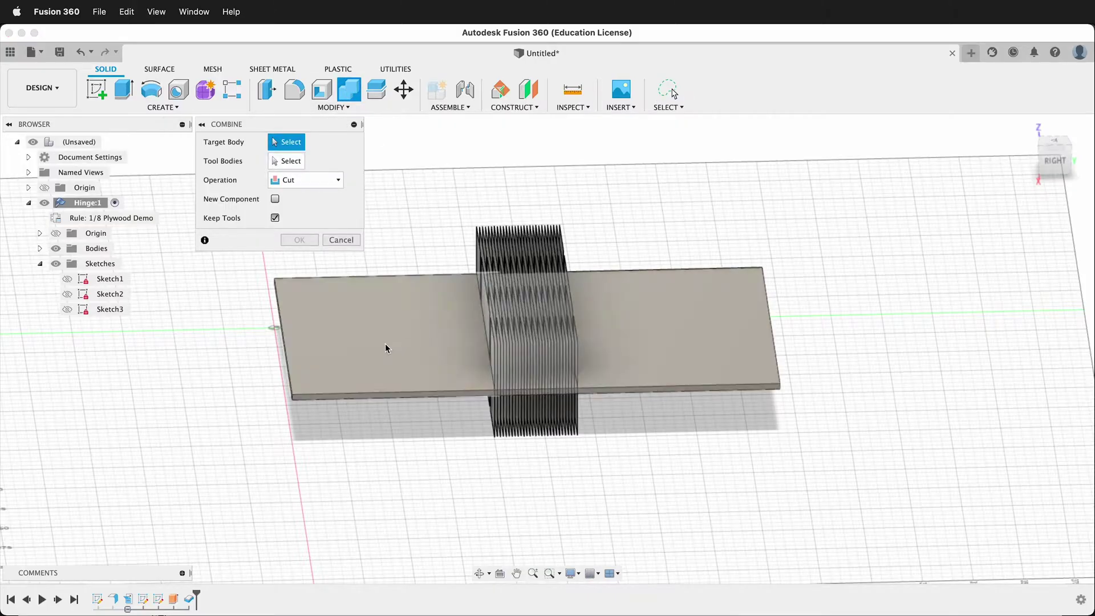
{"action": "left_click", "coordinate": [386, 344]}
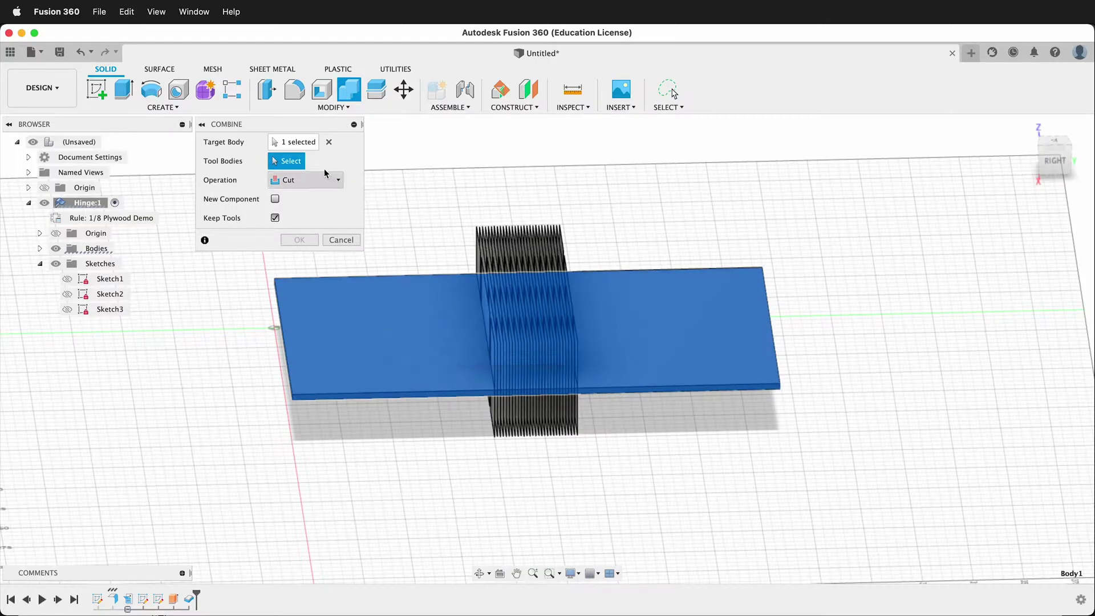
{"action": "mouse_move", "coordinate": [407, 196]}
{"action": "left_mouse_down"}
{"action": "mouse_move", "coordinate": [453, 394]}
{"action": "mouse_move", "coordinate": [628, 534]}
{"action": "mouse_move", "coordinate": [689, 429]}
{"action": "mouse_move", "coordinate": [646, 246]}
{"action": "mouse_move", "coordinate": [576, 171]}
{"action": "left_mouse_up"}
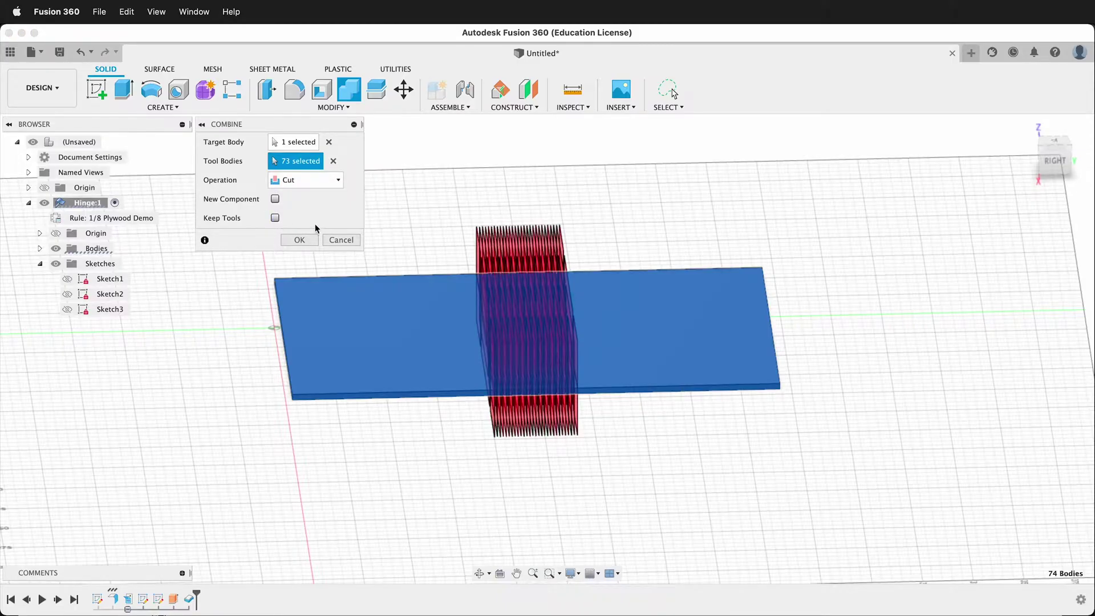
{"action": "left_click", "coordinate": [305, 241]}
{"action": "scroll", "coordinate": [558, 350], "scroll_direction": "up", "scroll_amount": 10}
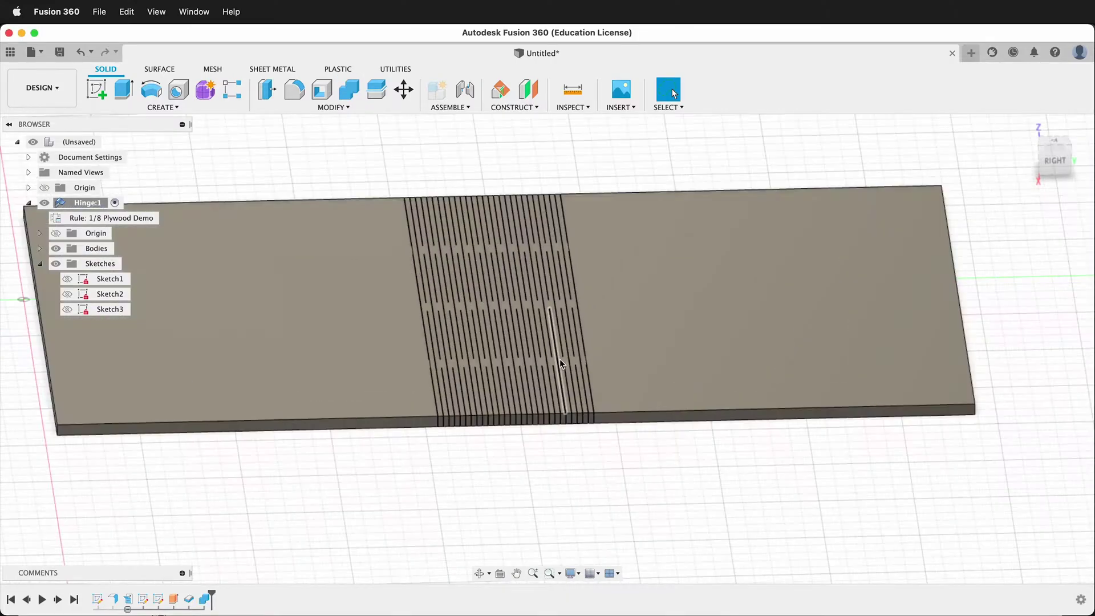
{"action": "scroll", "coordinate": [503, 359], "scroll_direction": "down", "scroll_amount": 12}
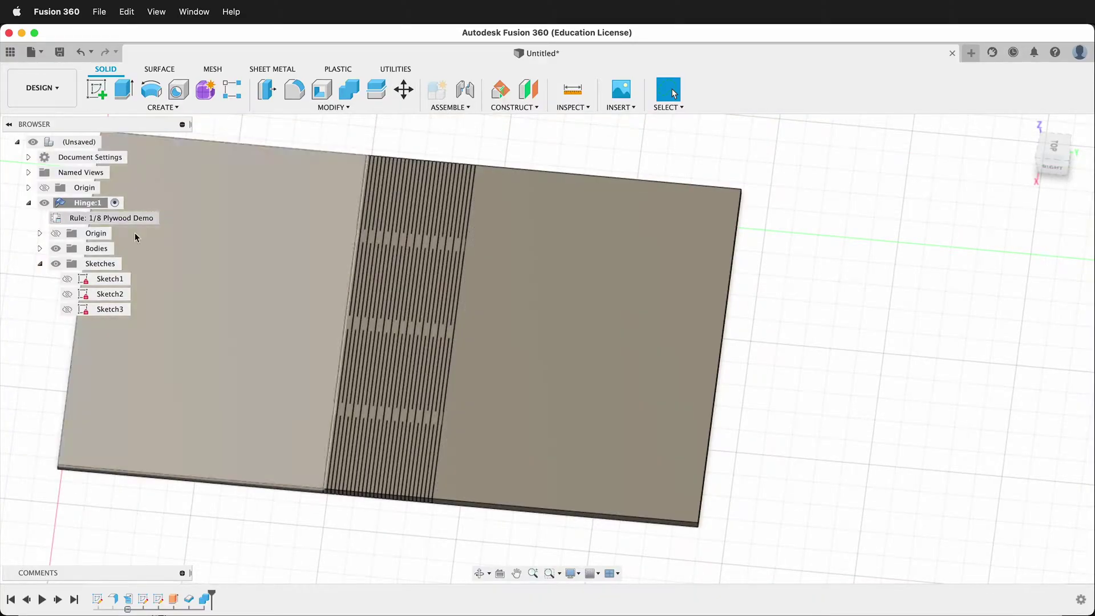
Refold the hinge's faces and inspect the cut bars around the bend
{"action": "left_click", "coordinate": [278, 70]}
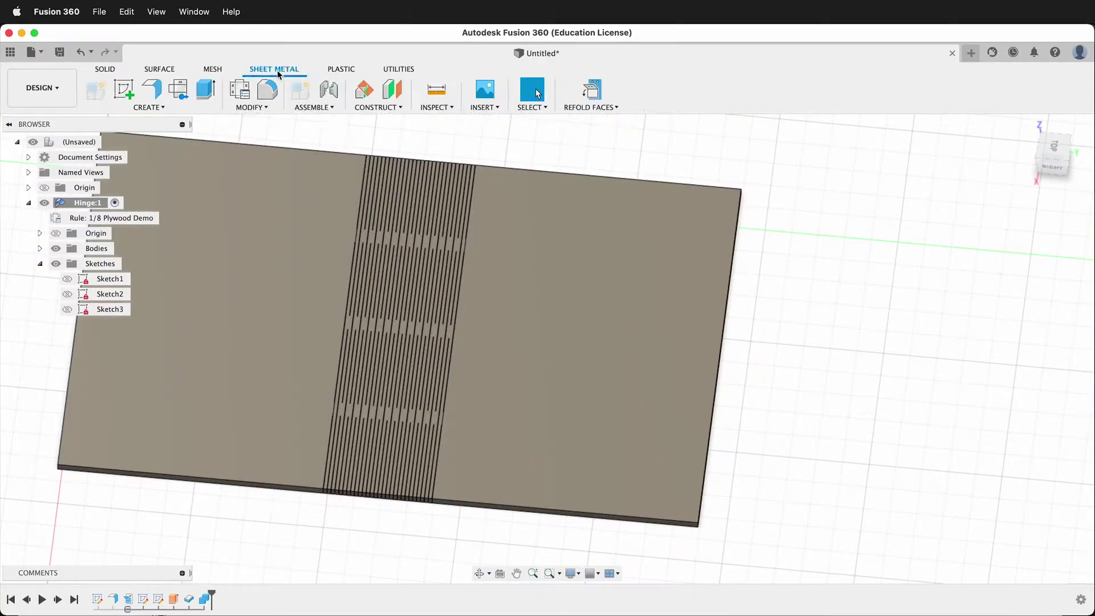
{"action": "left_click", "coordinate": [597, 98]}
{"action": "middle_click_drag", "start_coordinate": [450, 374], "coordinate": [286, 378], "text": "shift"}
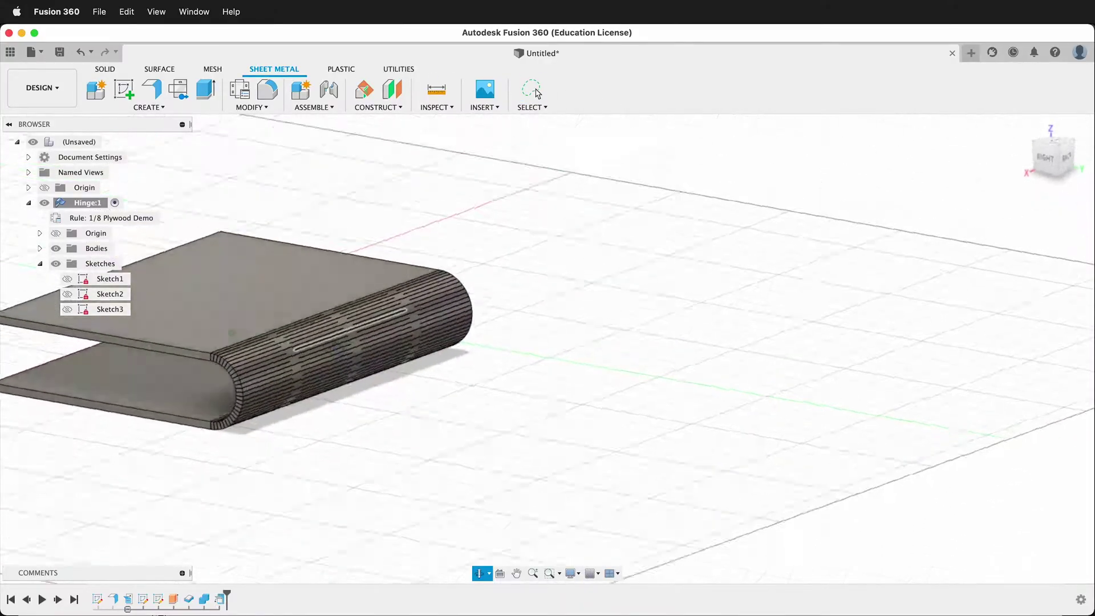
{"action": "scroll", "coordinate": [249, 379], "scroll_direction": "up", "scroll_amount": 5}
{"action": "middle_click_drag", "start_coordinate": [193, 374], "coordinate": [578, 266], "text": "shift"}
{"action": "scroll", "coordinate": [332, 307], "scroll_direction": "up", "scroll_amount": 3}
{"action": "scroll", "coordinate": [252, 374], "scroll_direction": "down", "scroll_amount": 4}
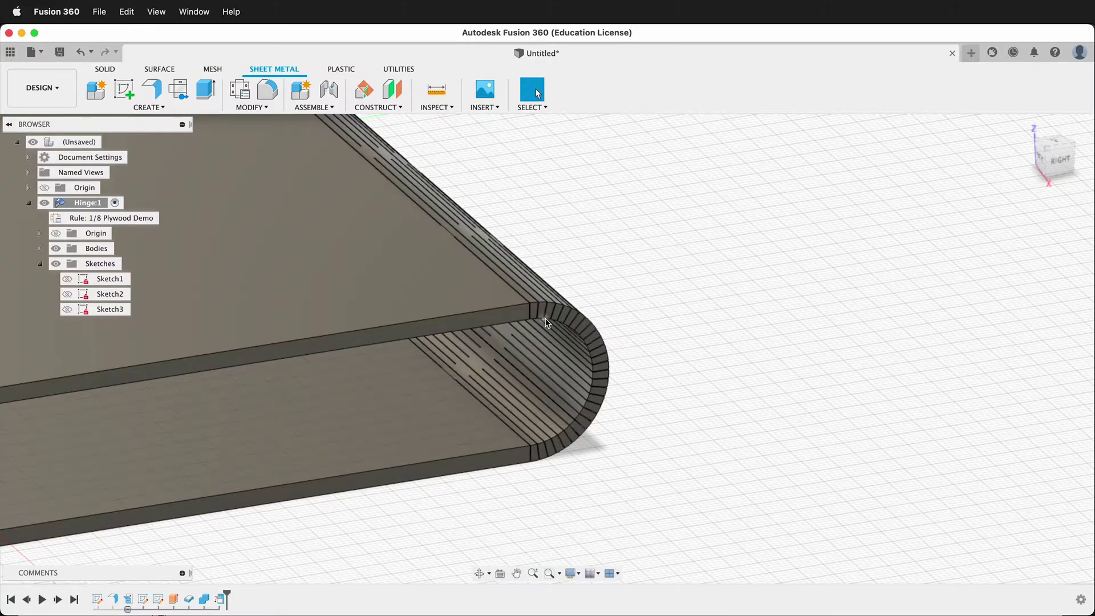
Show the patterned cut-line sketch alongside the folded hinge
{"action": "left_click", "coordinate": [66, 309]}
{"action": "scroll", "coordinate": [482, 313], "scroll_direction": "down", "scroll_amount": 3}
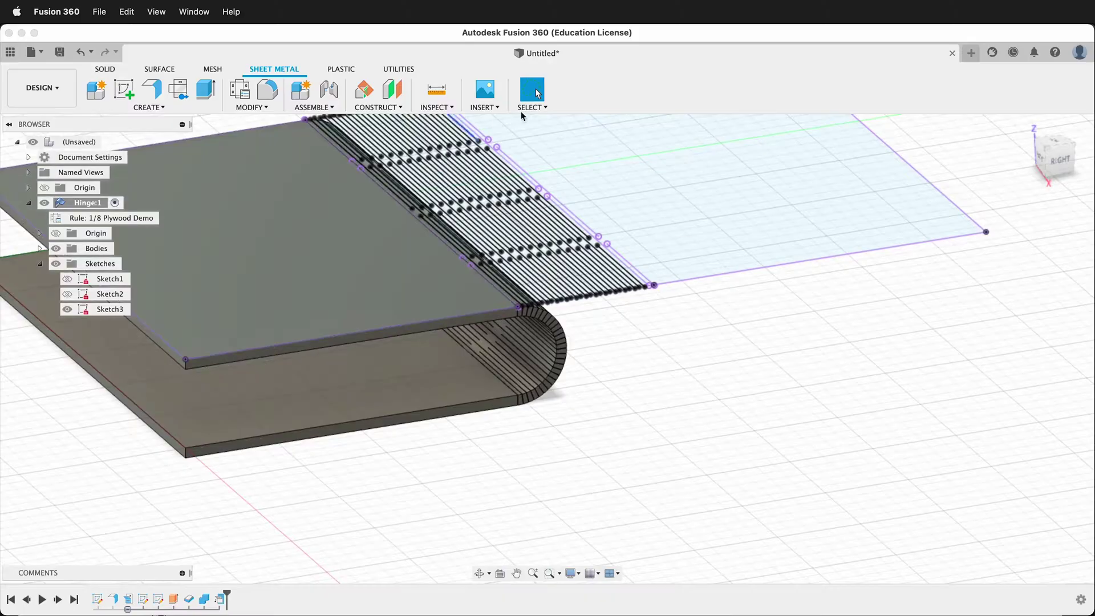